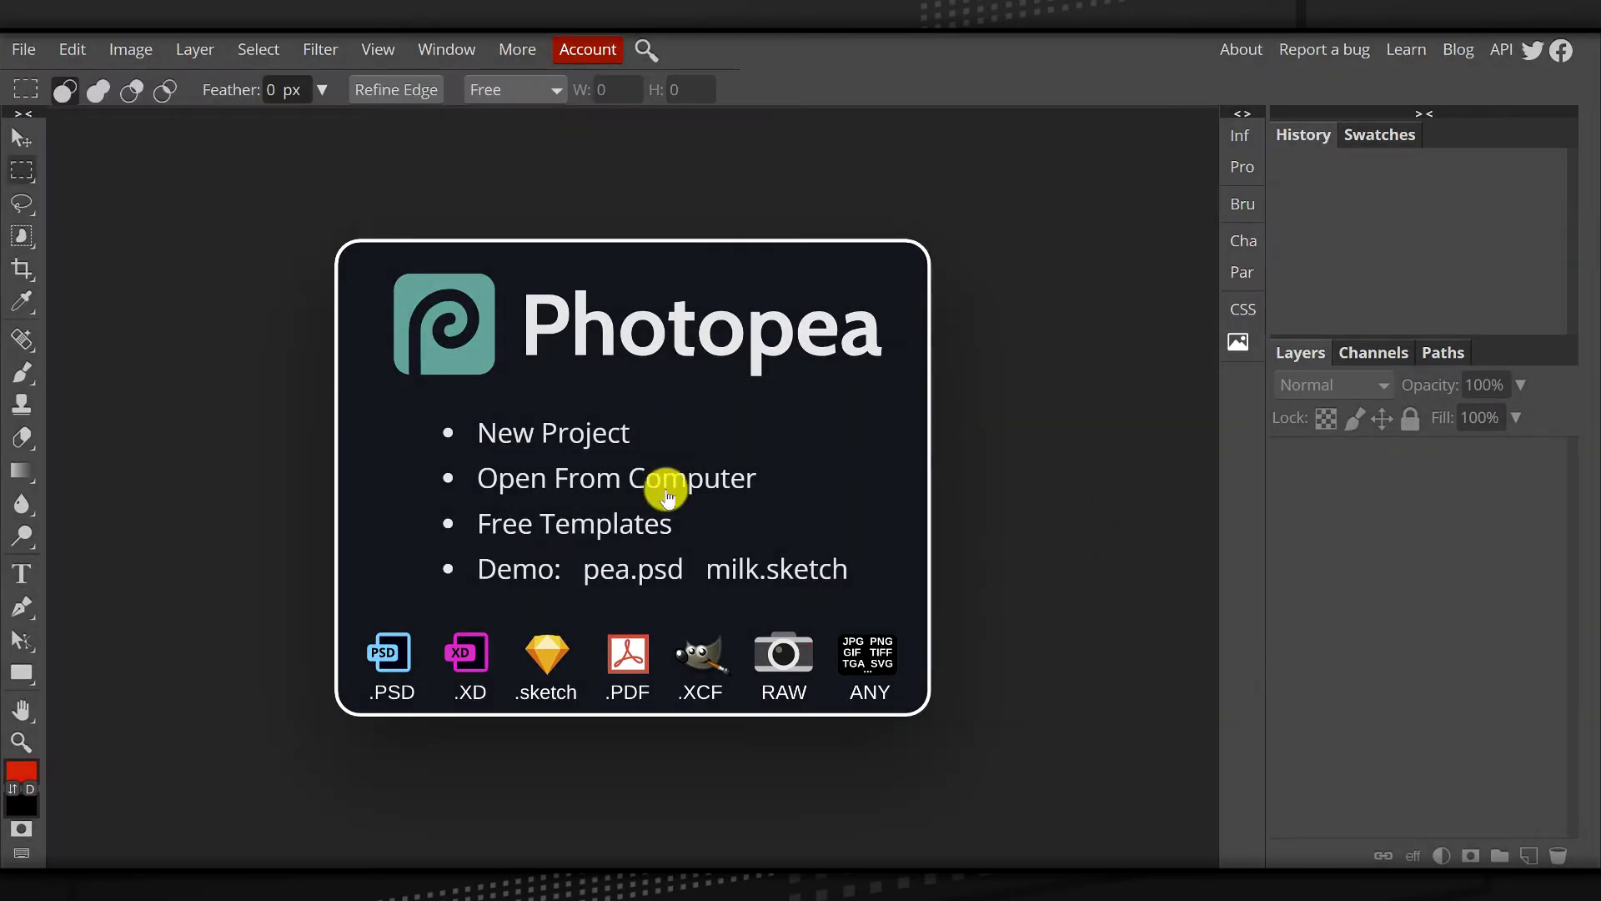
Open 2_cams_socials.psd (not 2_cams_names.psd) from the Backgrounds 2 Cams folder.
left_click(665, 482)
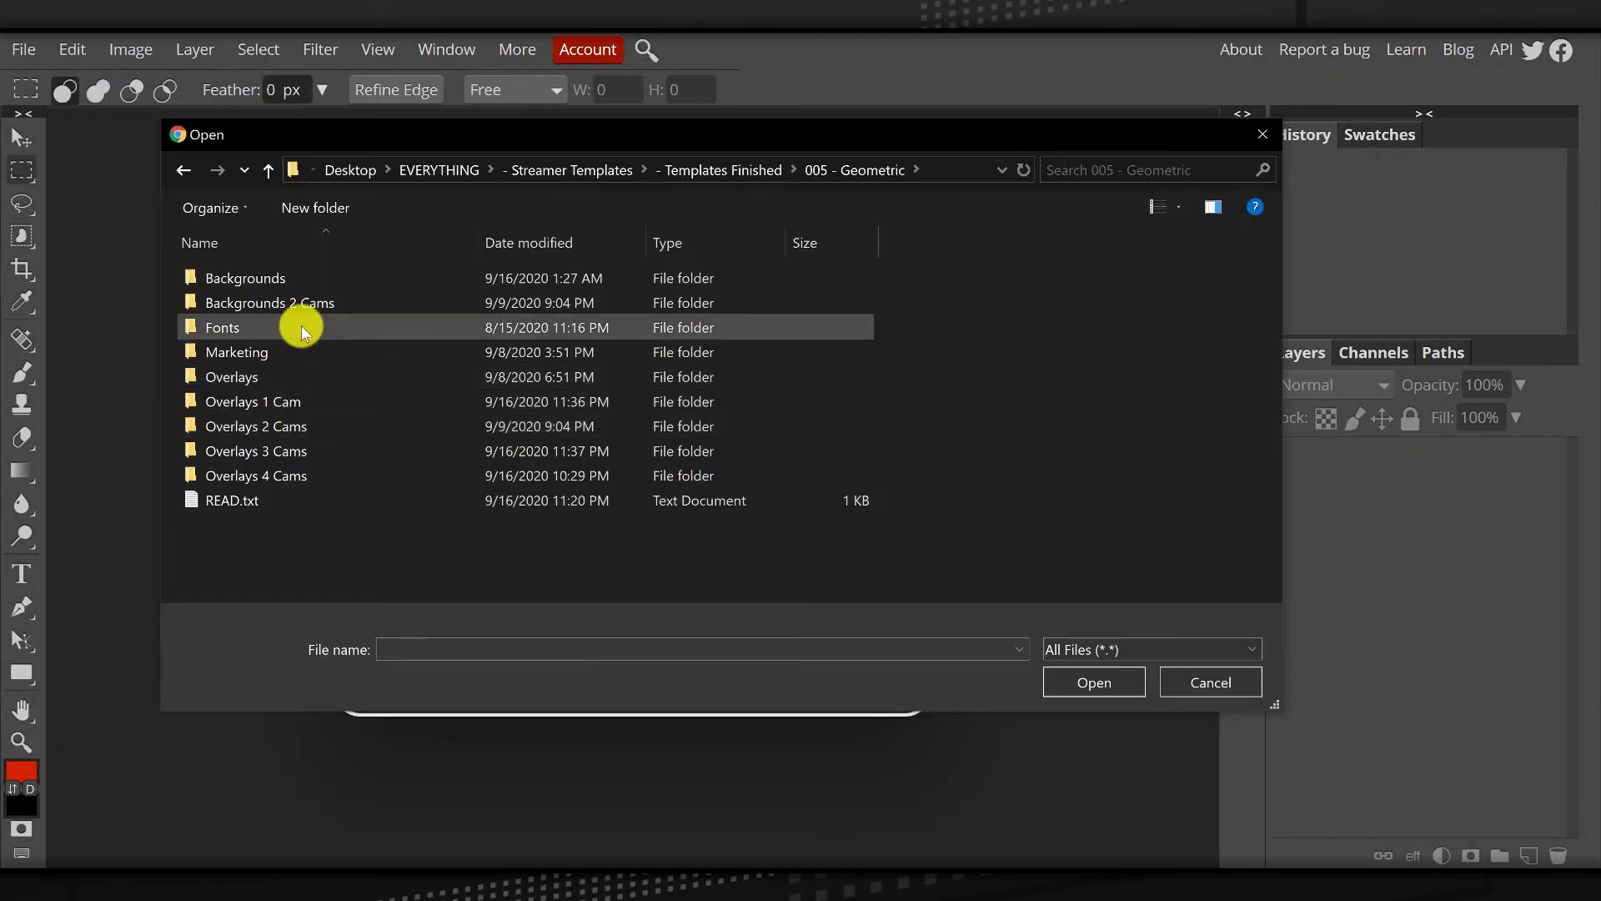
double_click(304, 308)
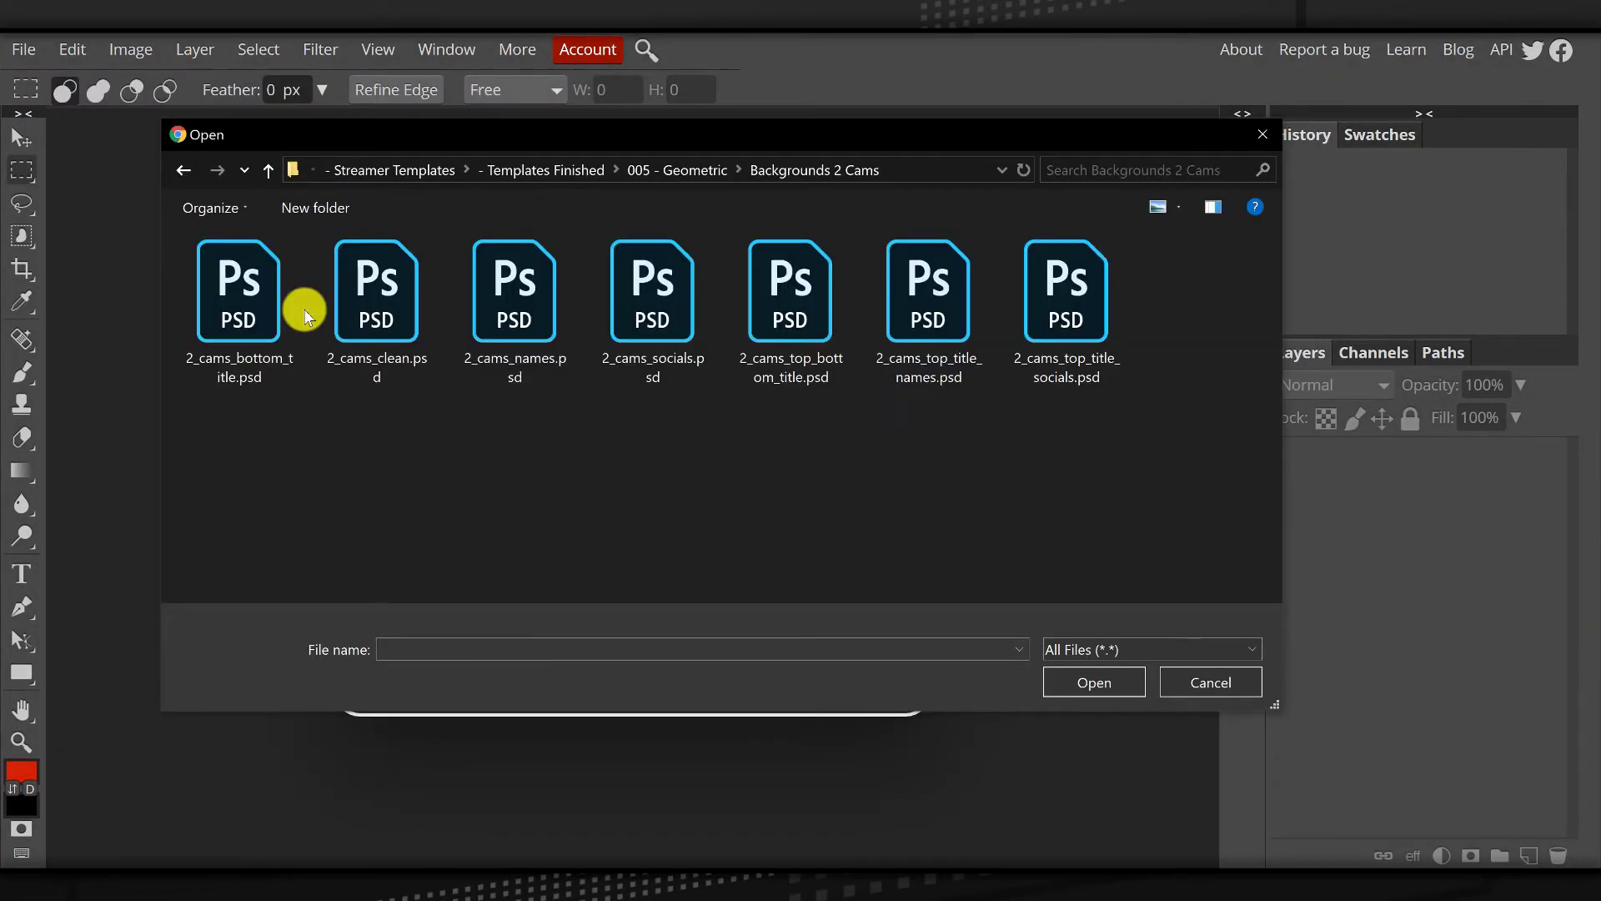
left_click(1047, 684)
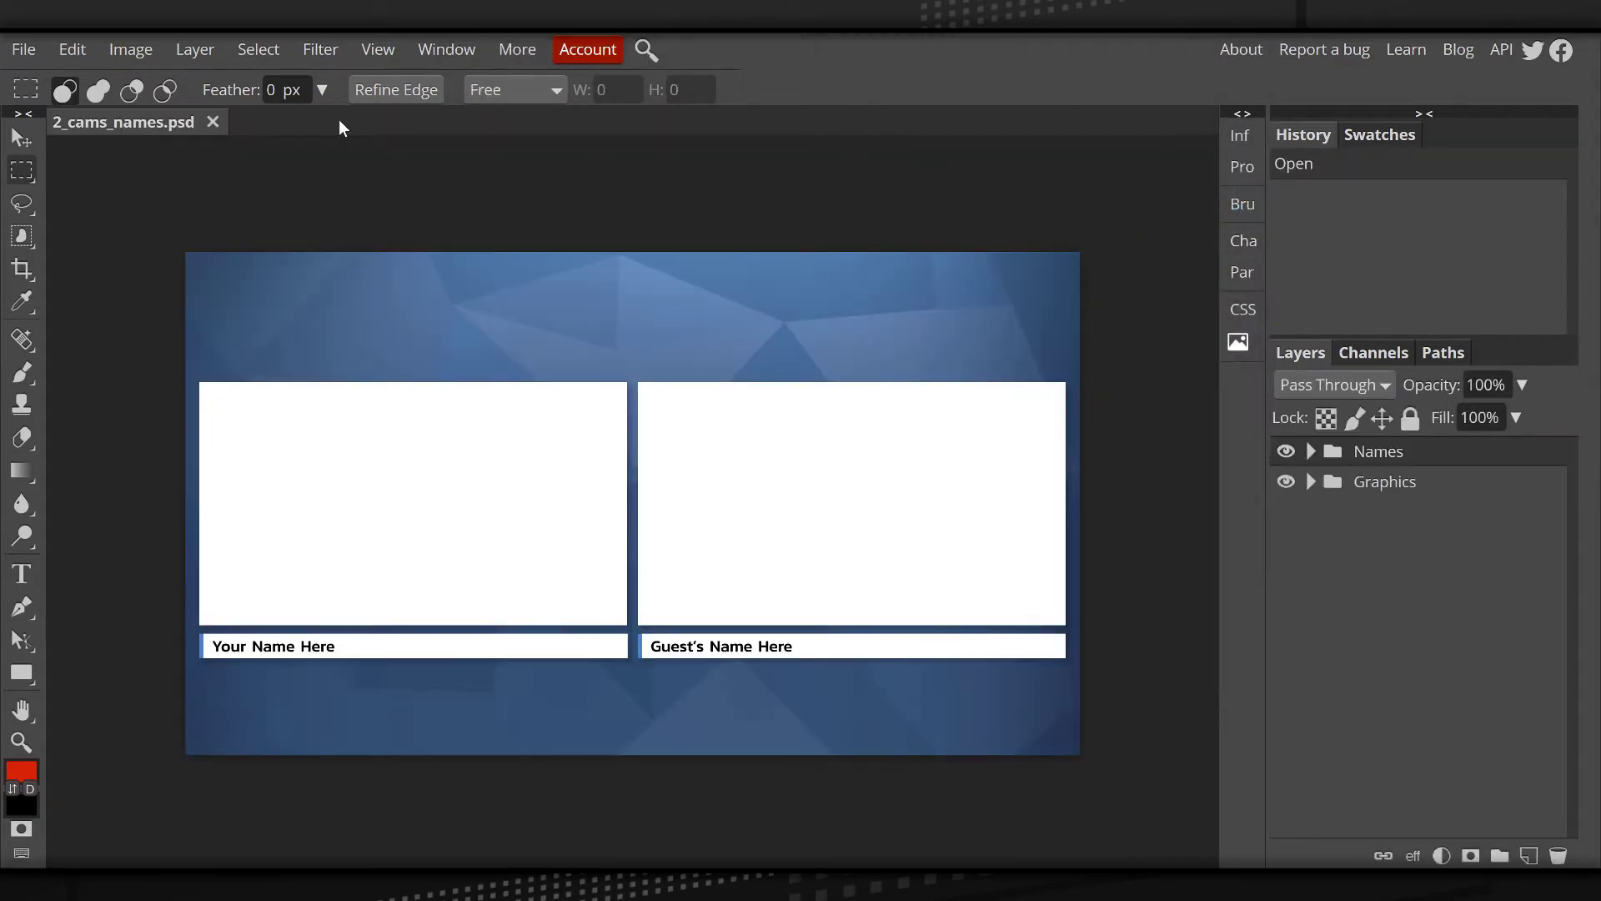
left_click(1387, 626)
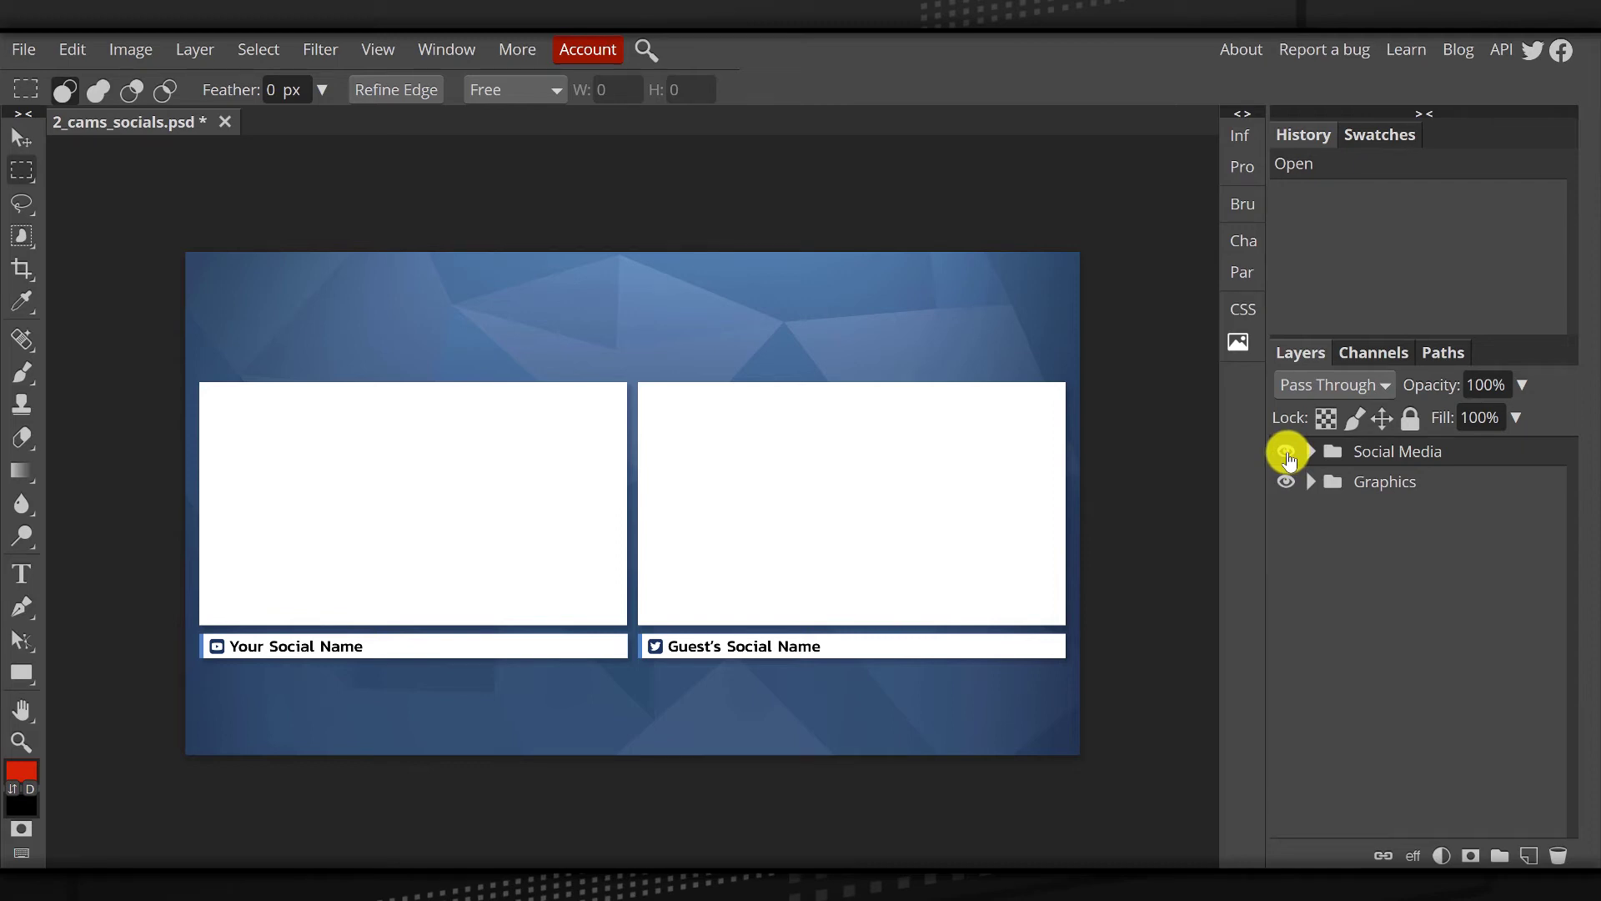
Hide and reshow Social Media, then expand its Left Side and Social Media Icons subgroups.
left_click(1287, 454)
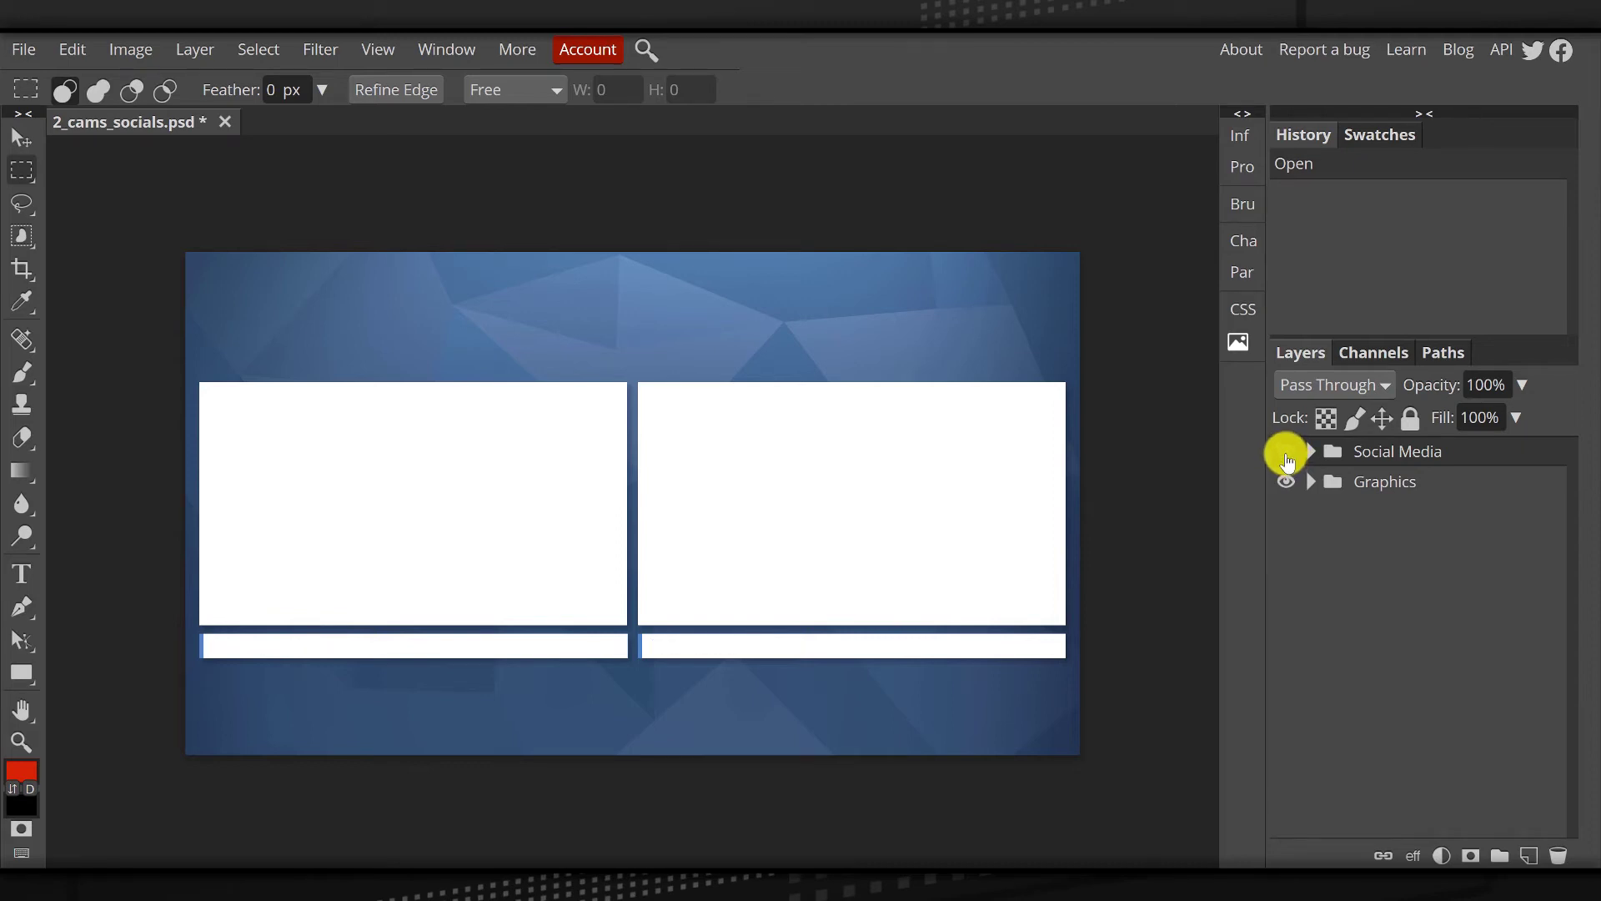
left_click(1286, 456)
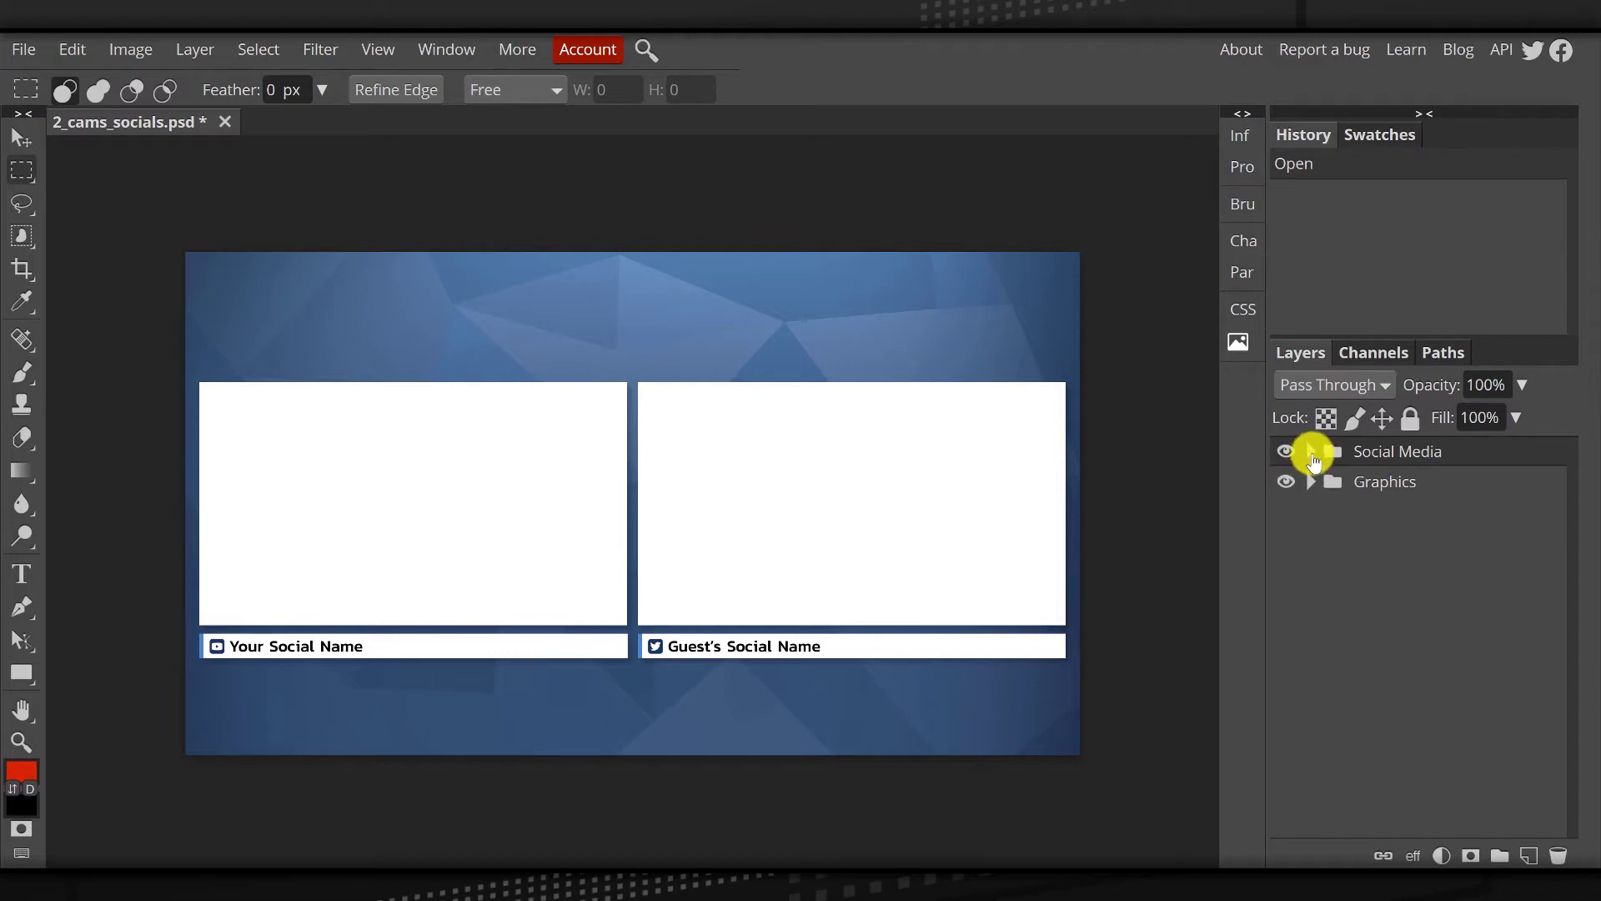
left_click(1312, 455)
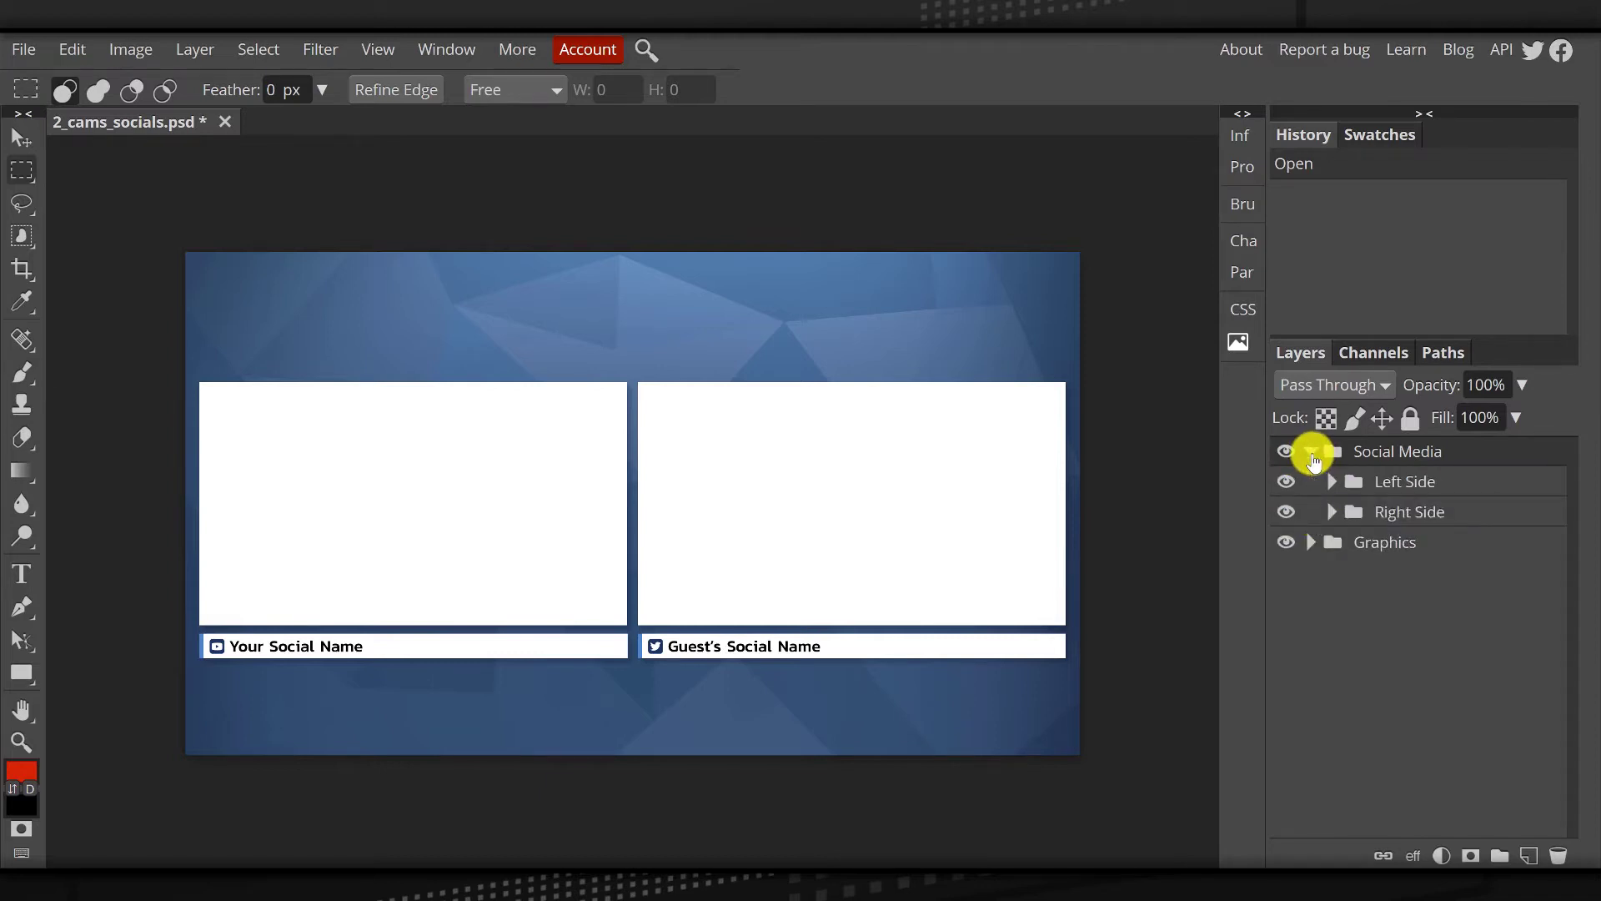
left_click(1332, 484)
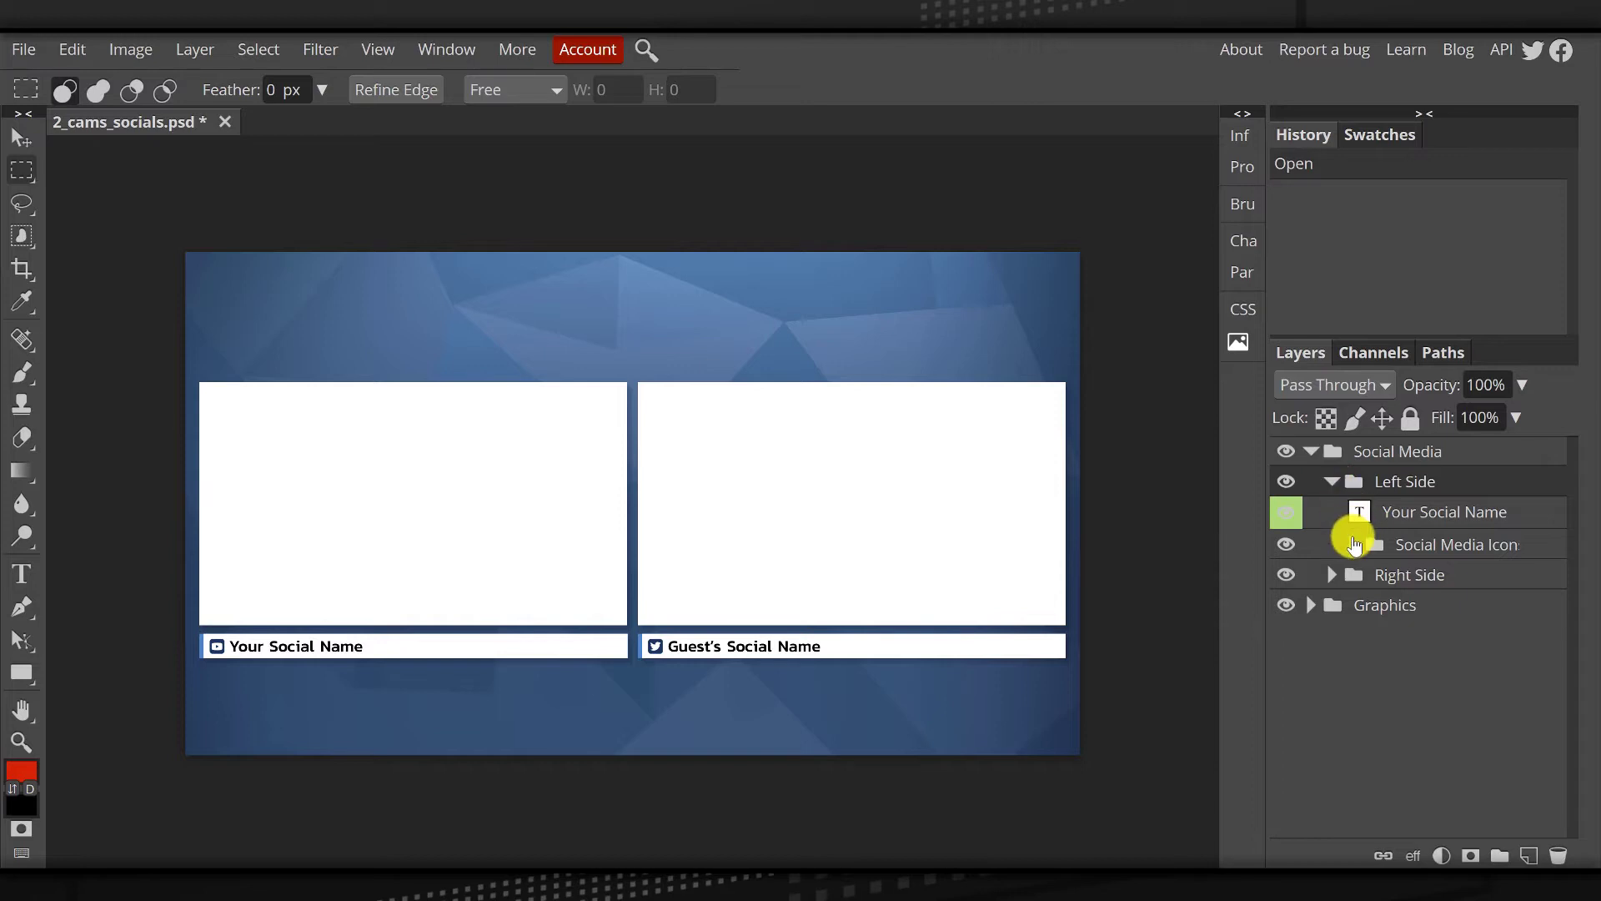
left_click(1352, 544)
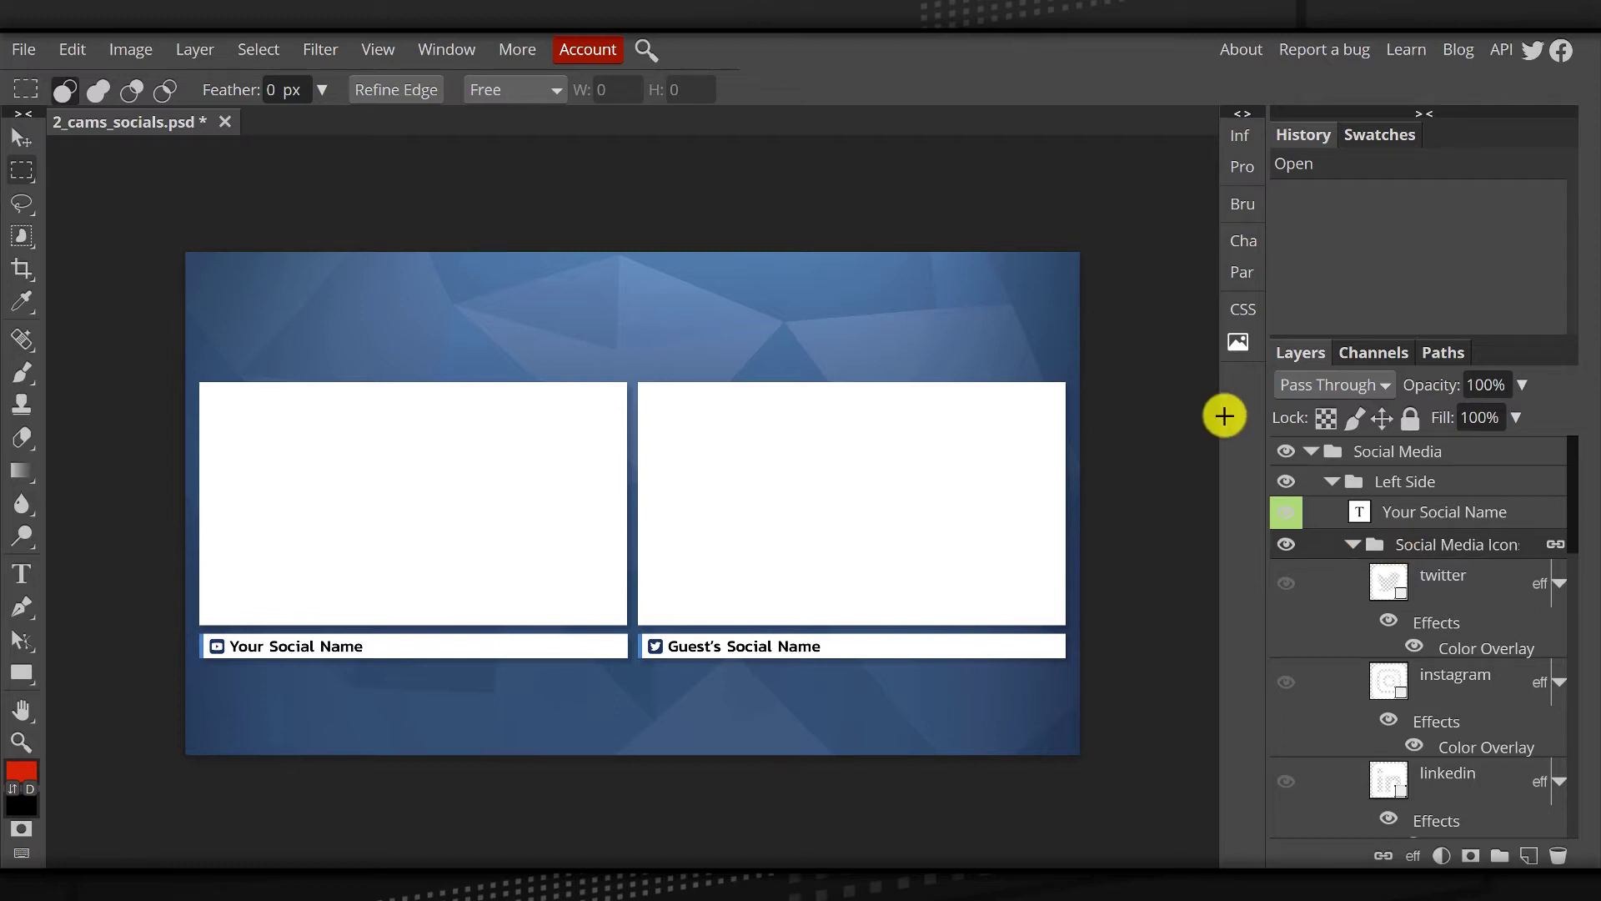
Collapse Left Side and Social Media, expand Graphics, hide Background and select Background Shadow.
left_click(1334, 482)
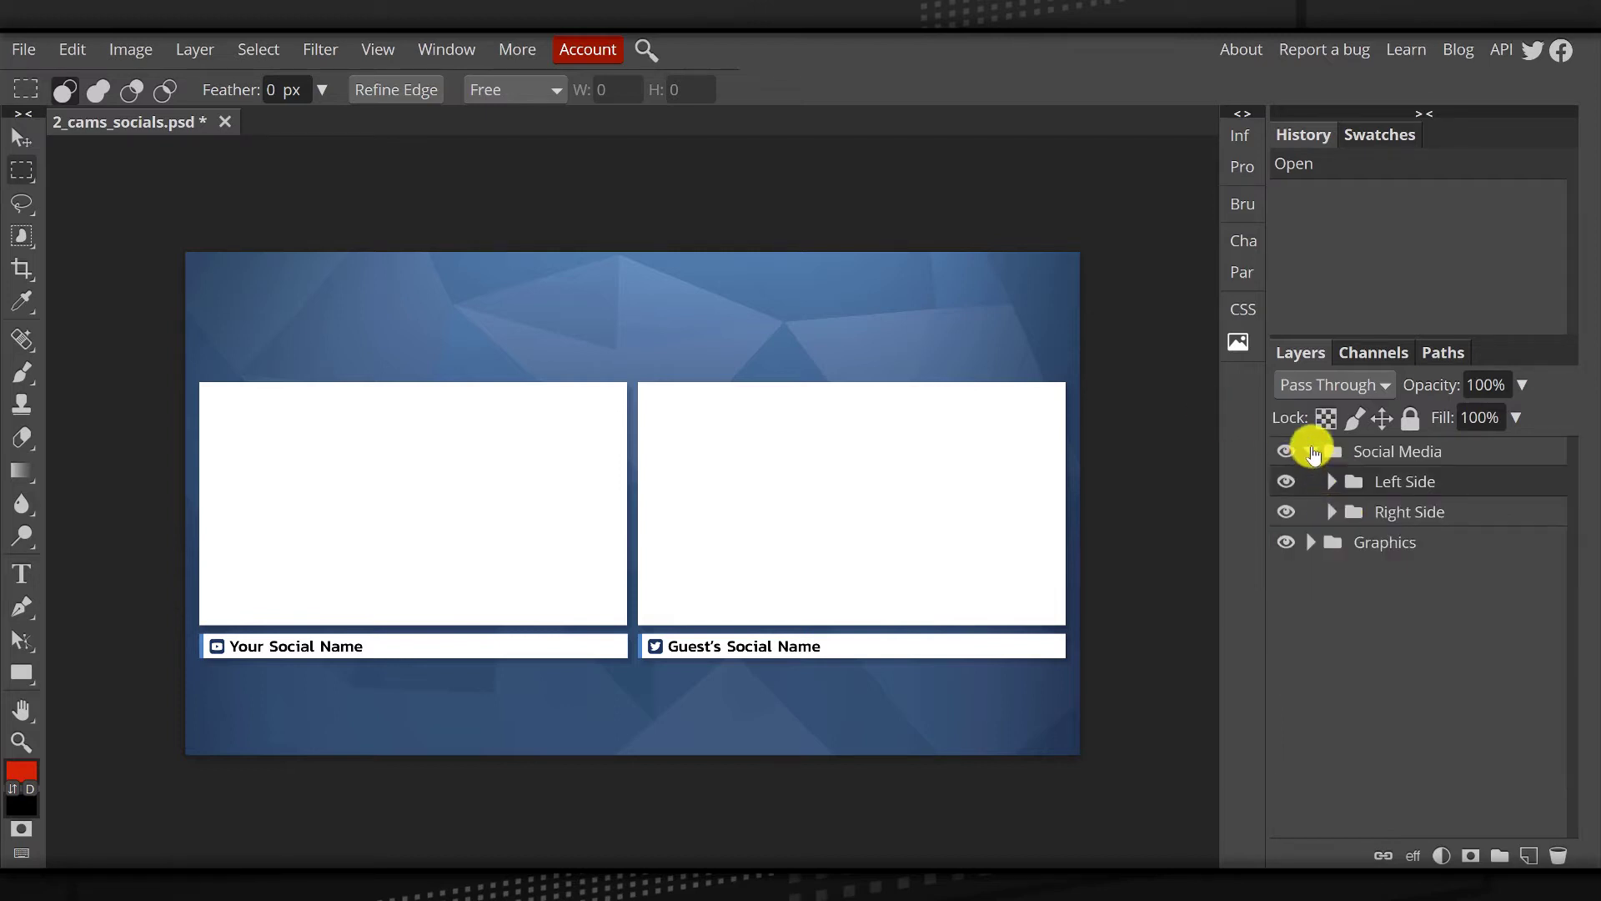
left_click(1312, 453)
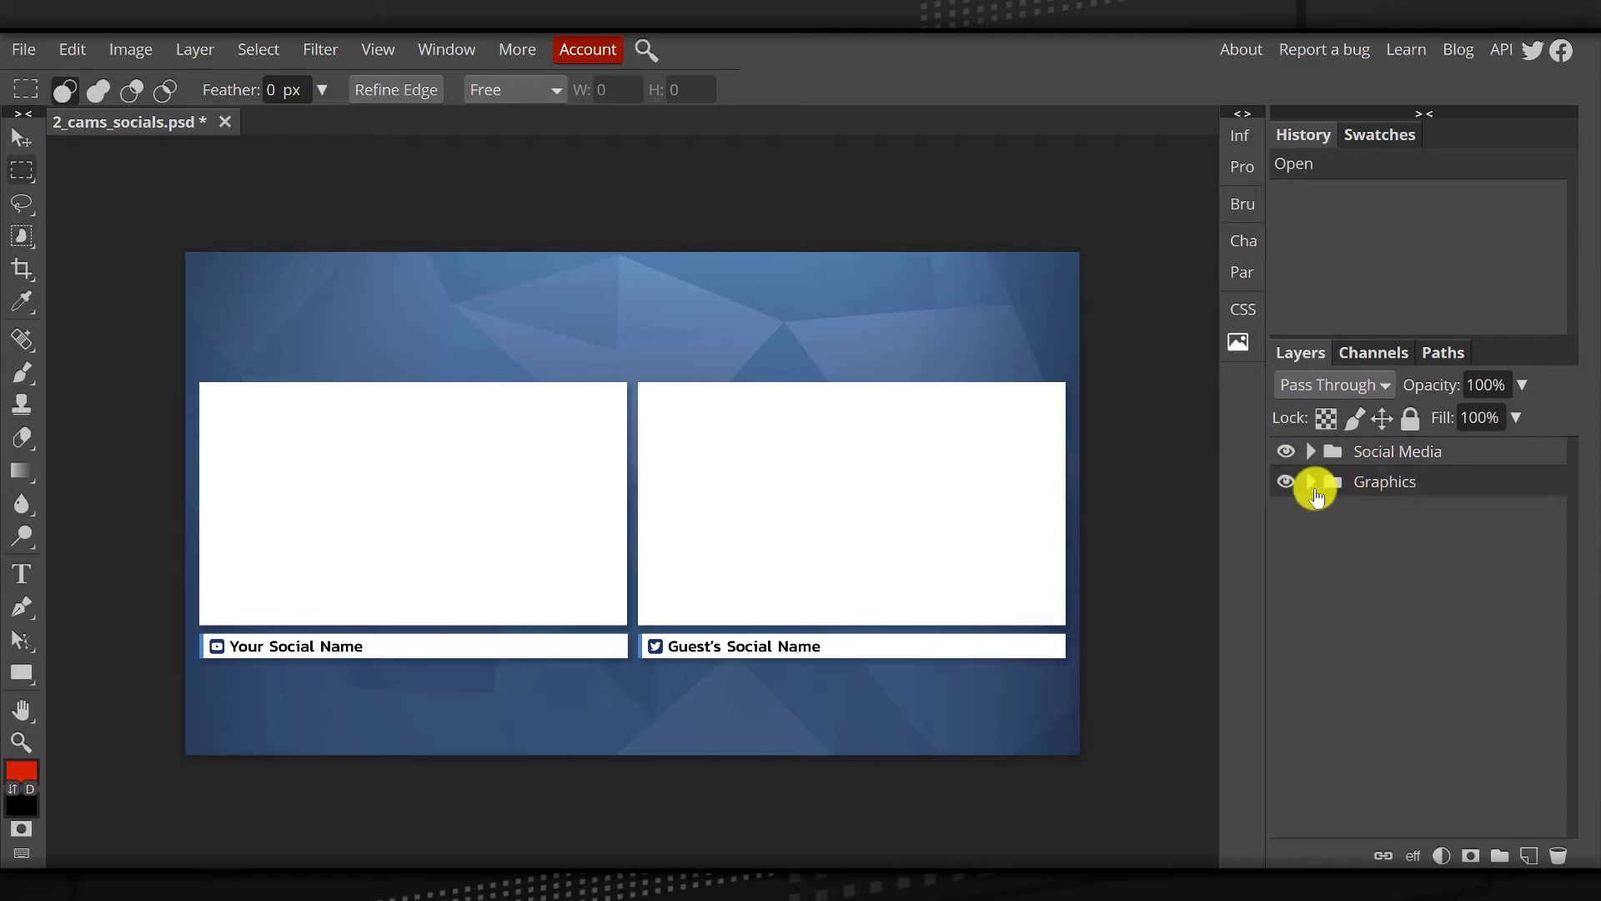
left_click(1313, 484)
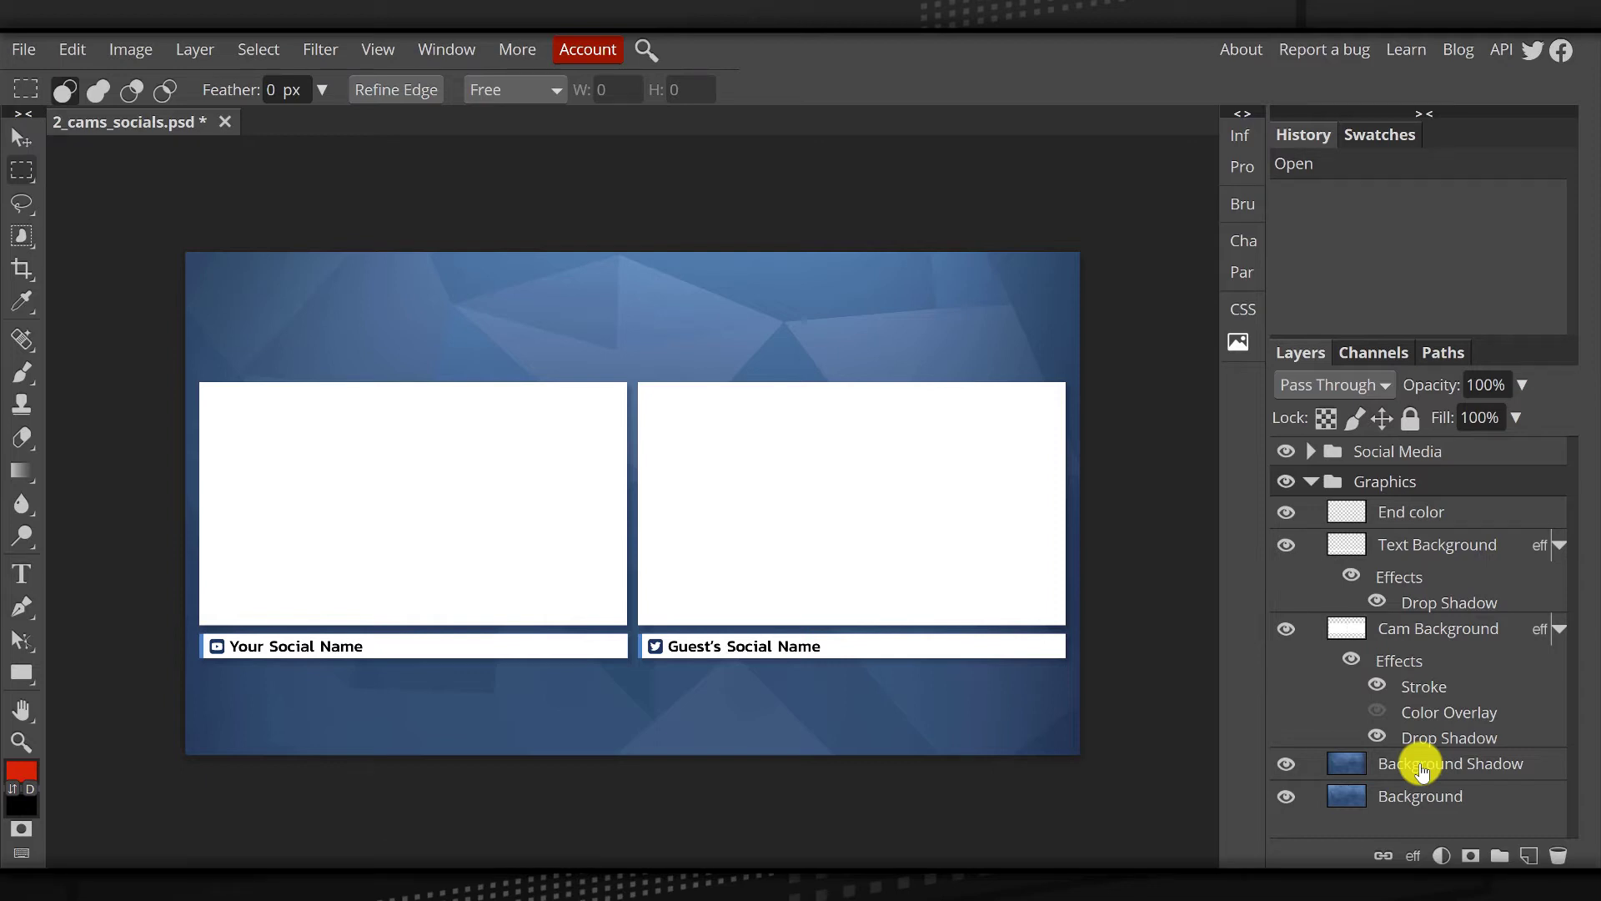
left_click(1288, 799)
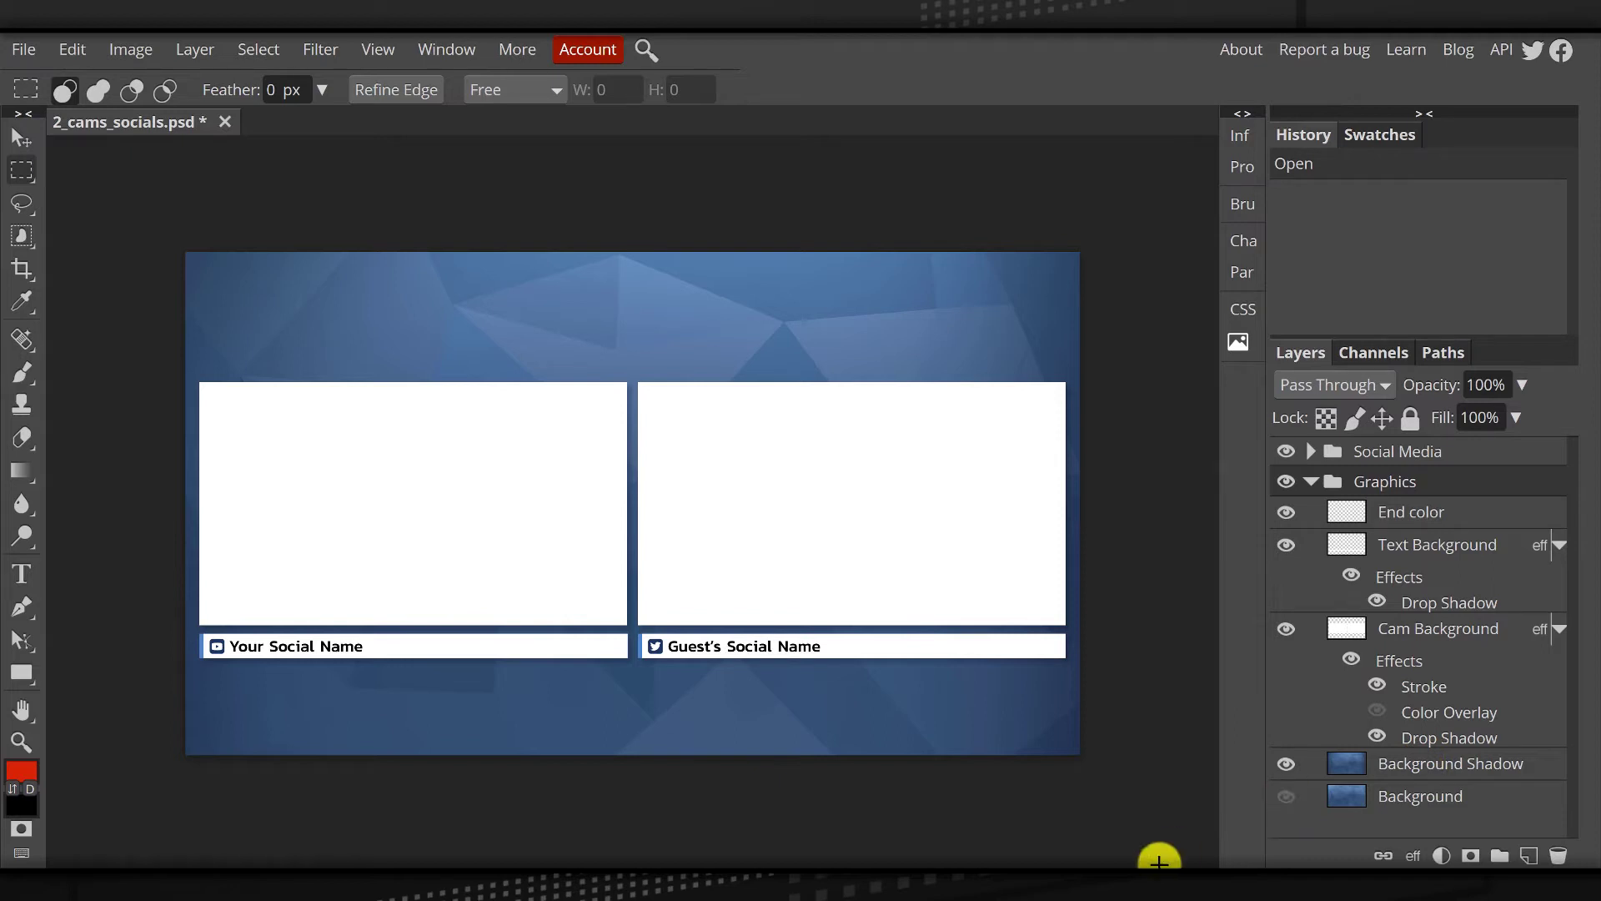
left_click(1425, 774)
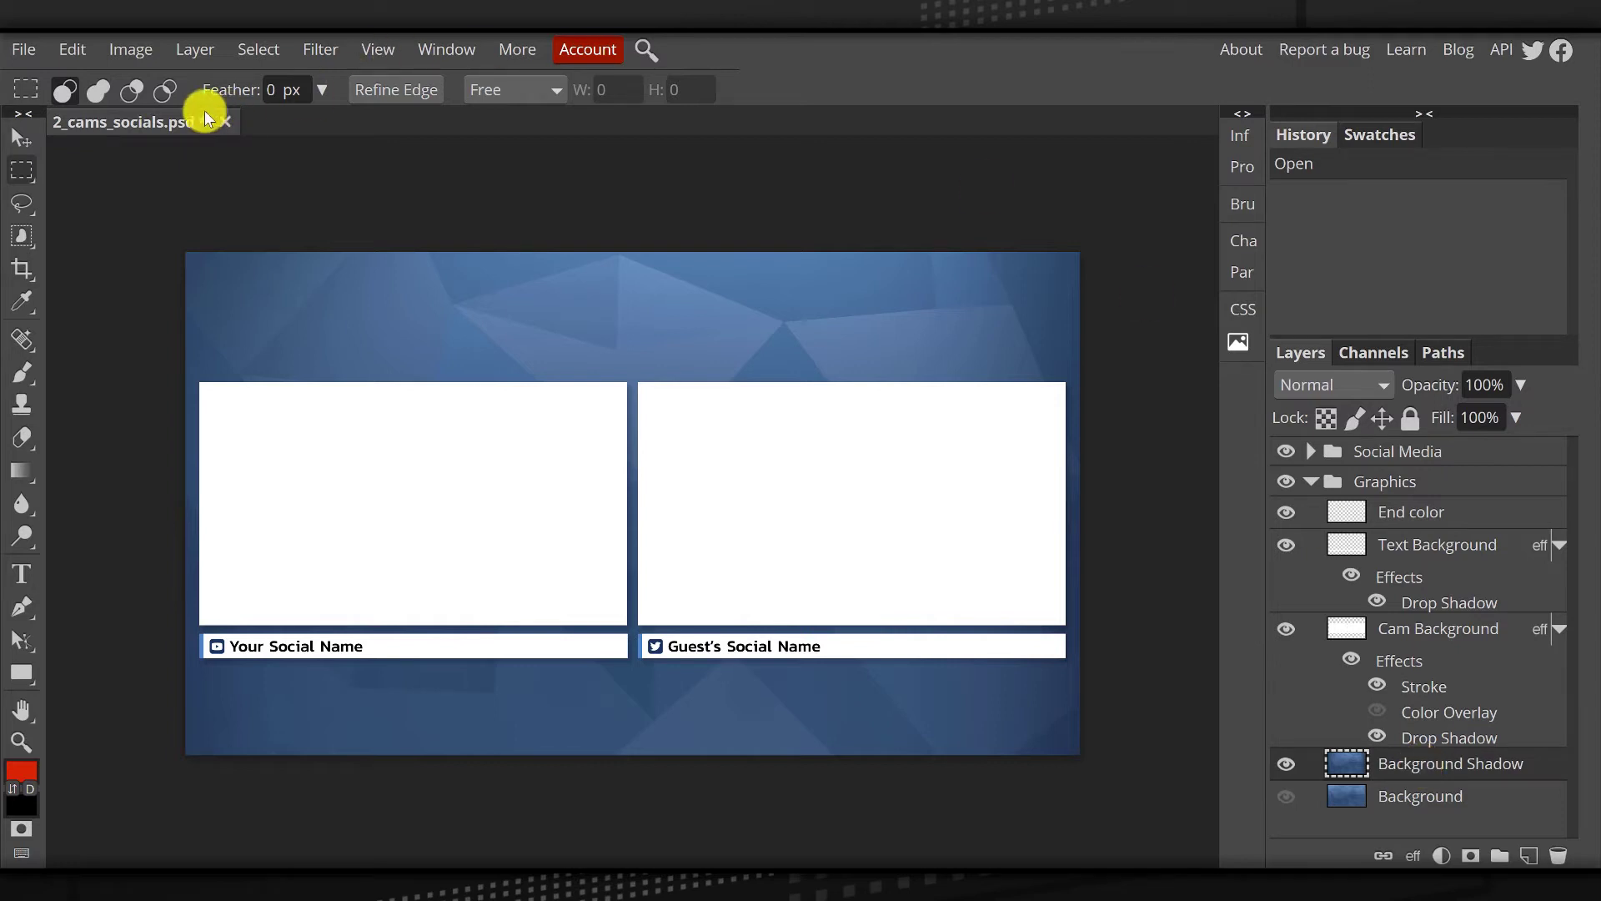
Open Image > Adjustments > Hue/Saturation for the Background Shadow layer.
left_click(133, 50)
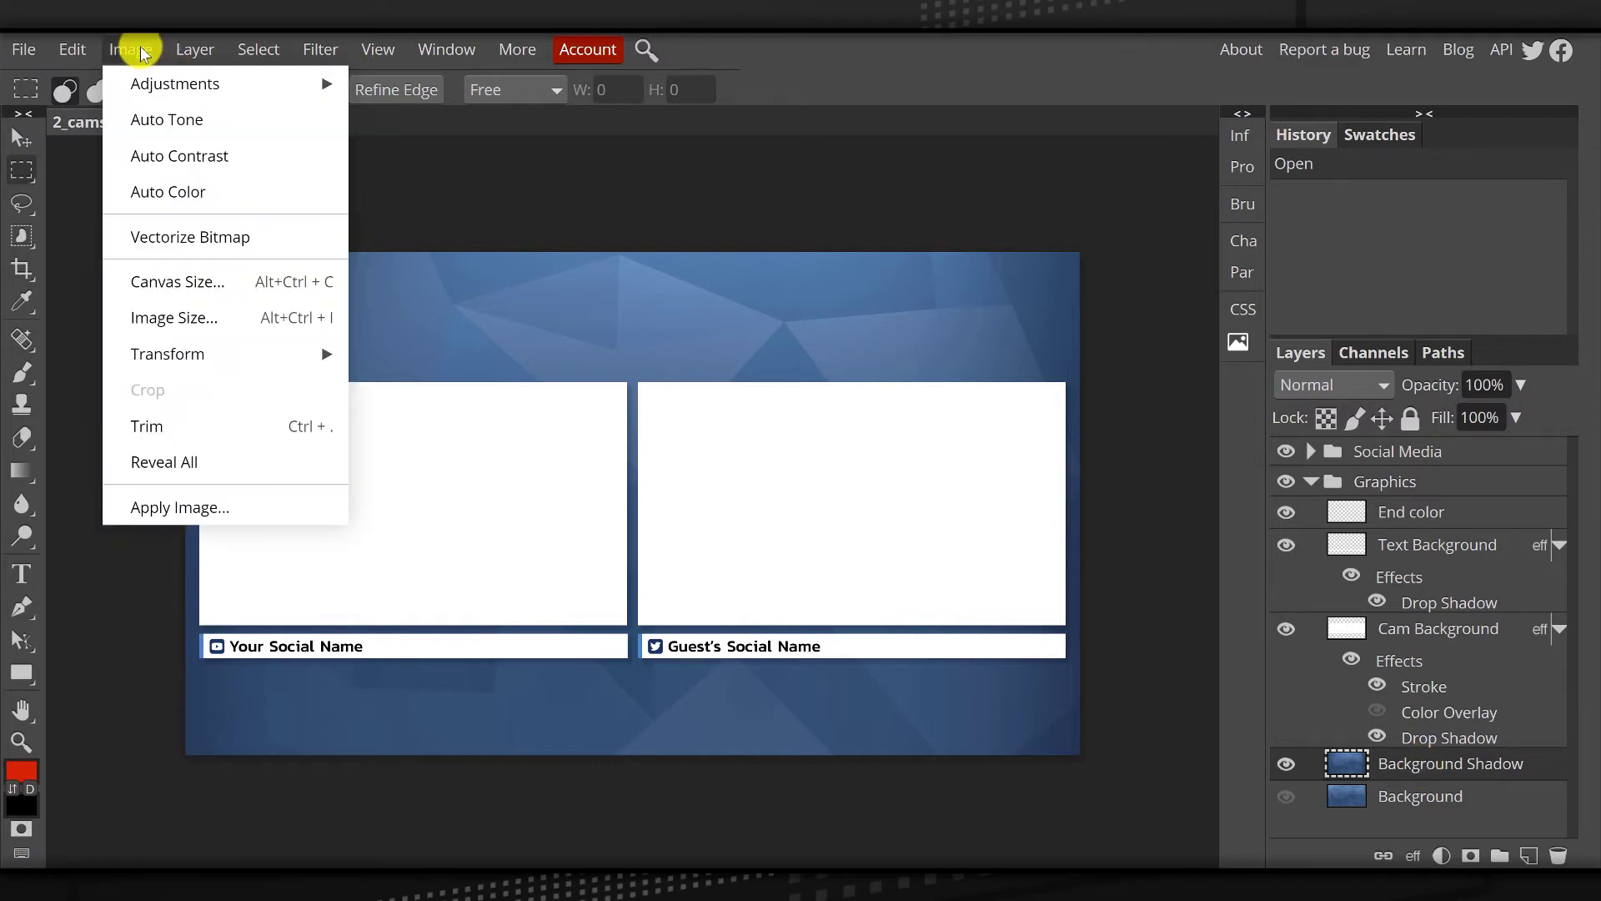
mouse_move(187, 89)
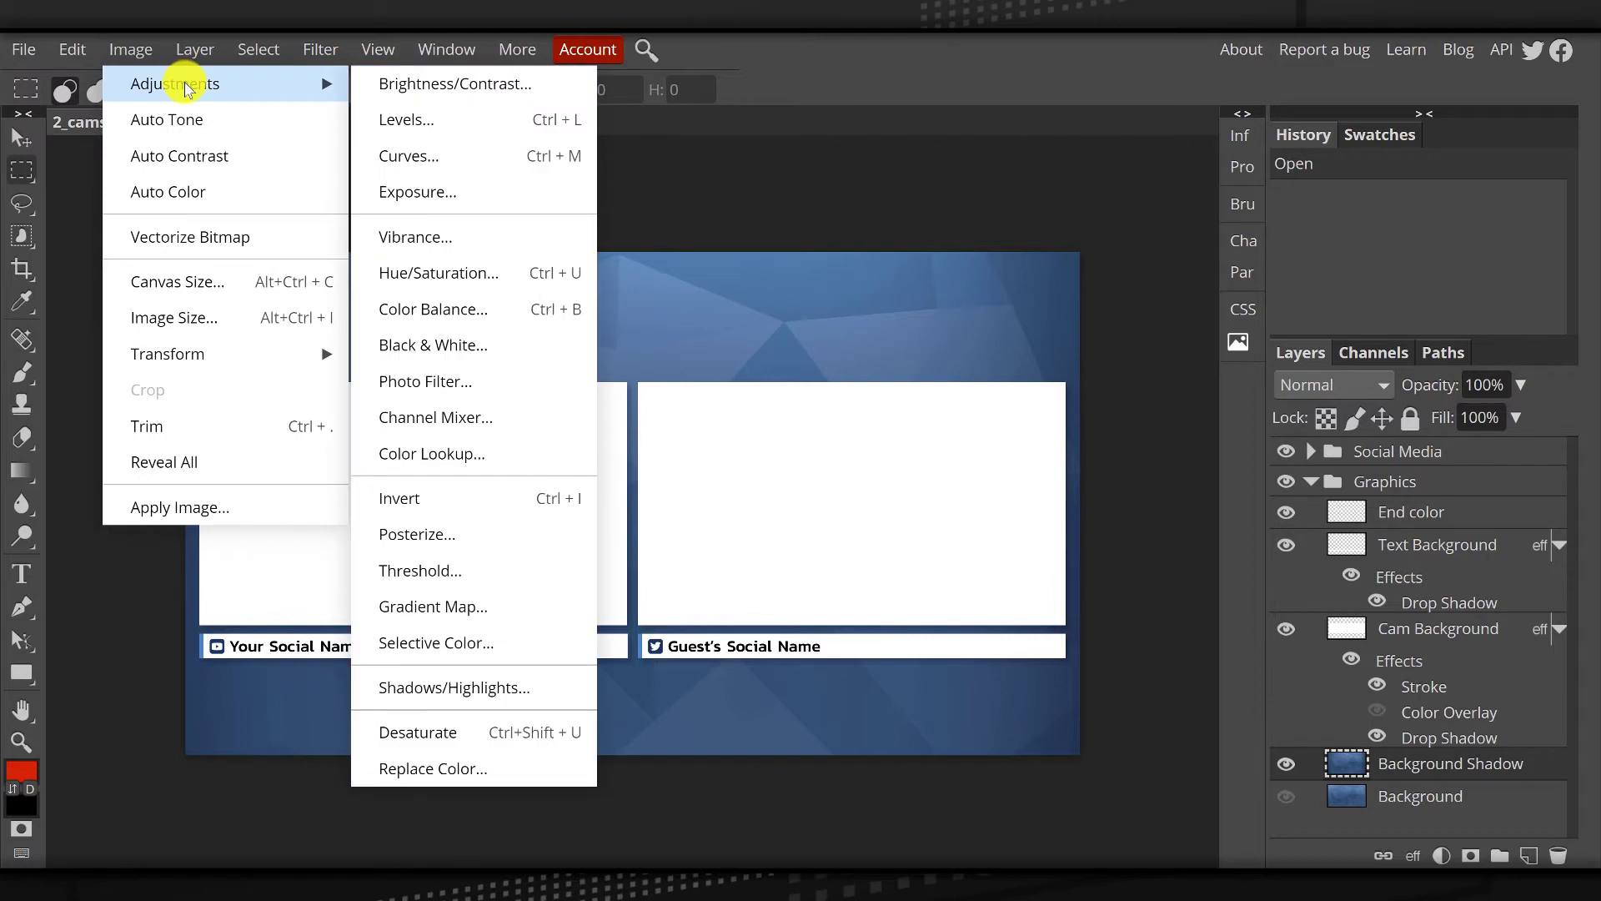
left_click(438, 271)
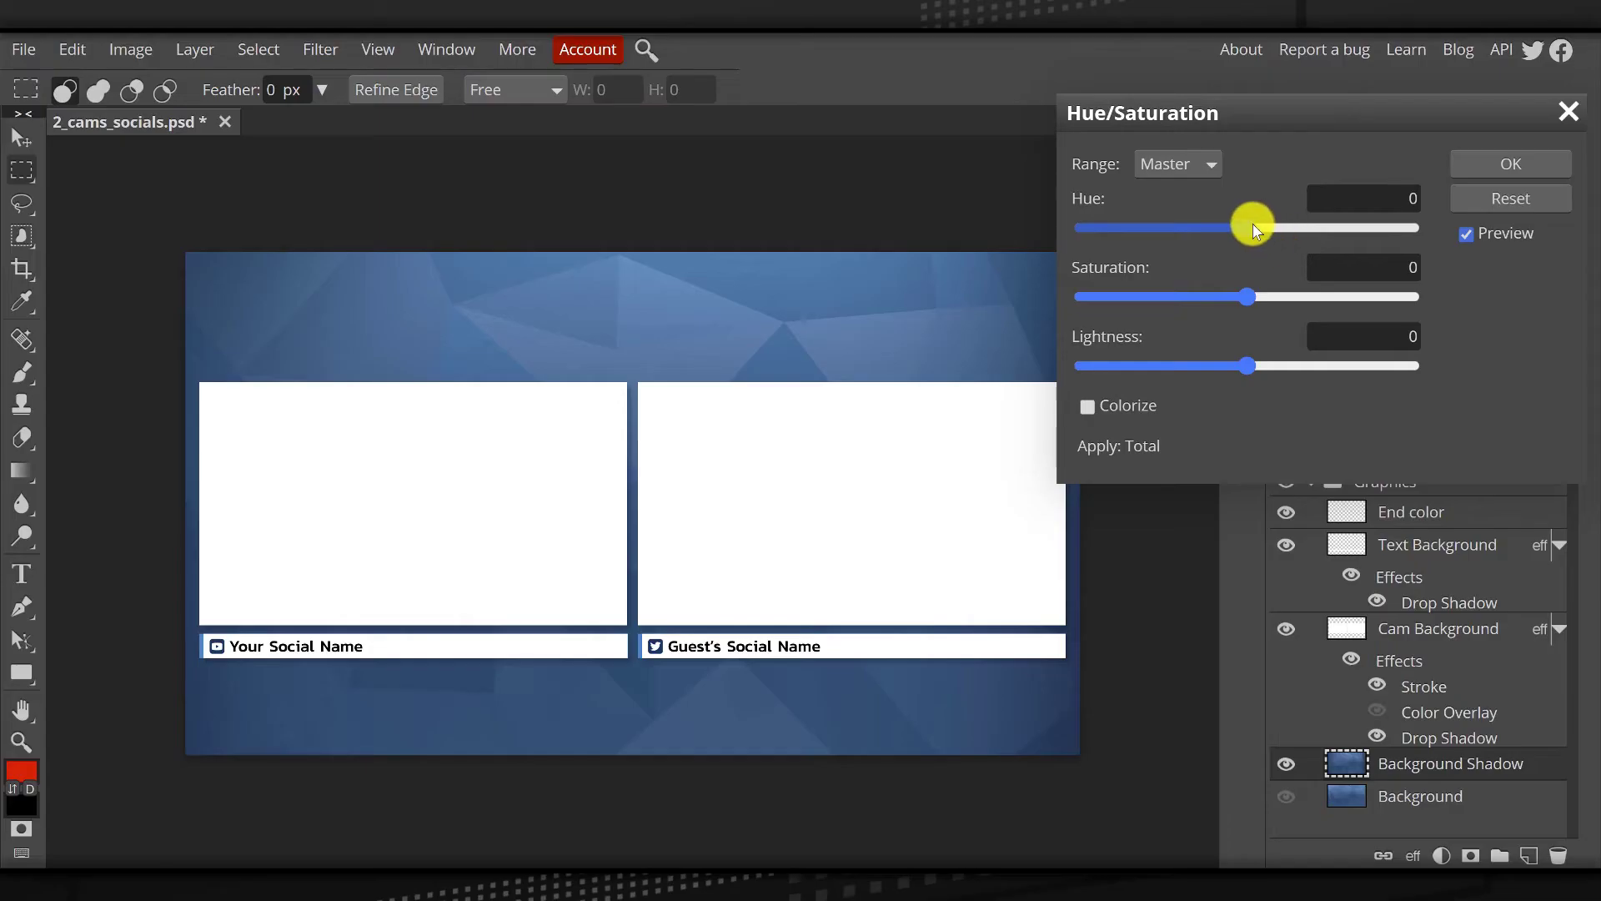
Apply Hue 133 and Lightness 1 so the blue polygon backdrop turns magenta.
left_click_drag(1253, 227, 1357, 241)
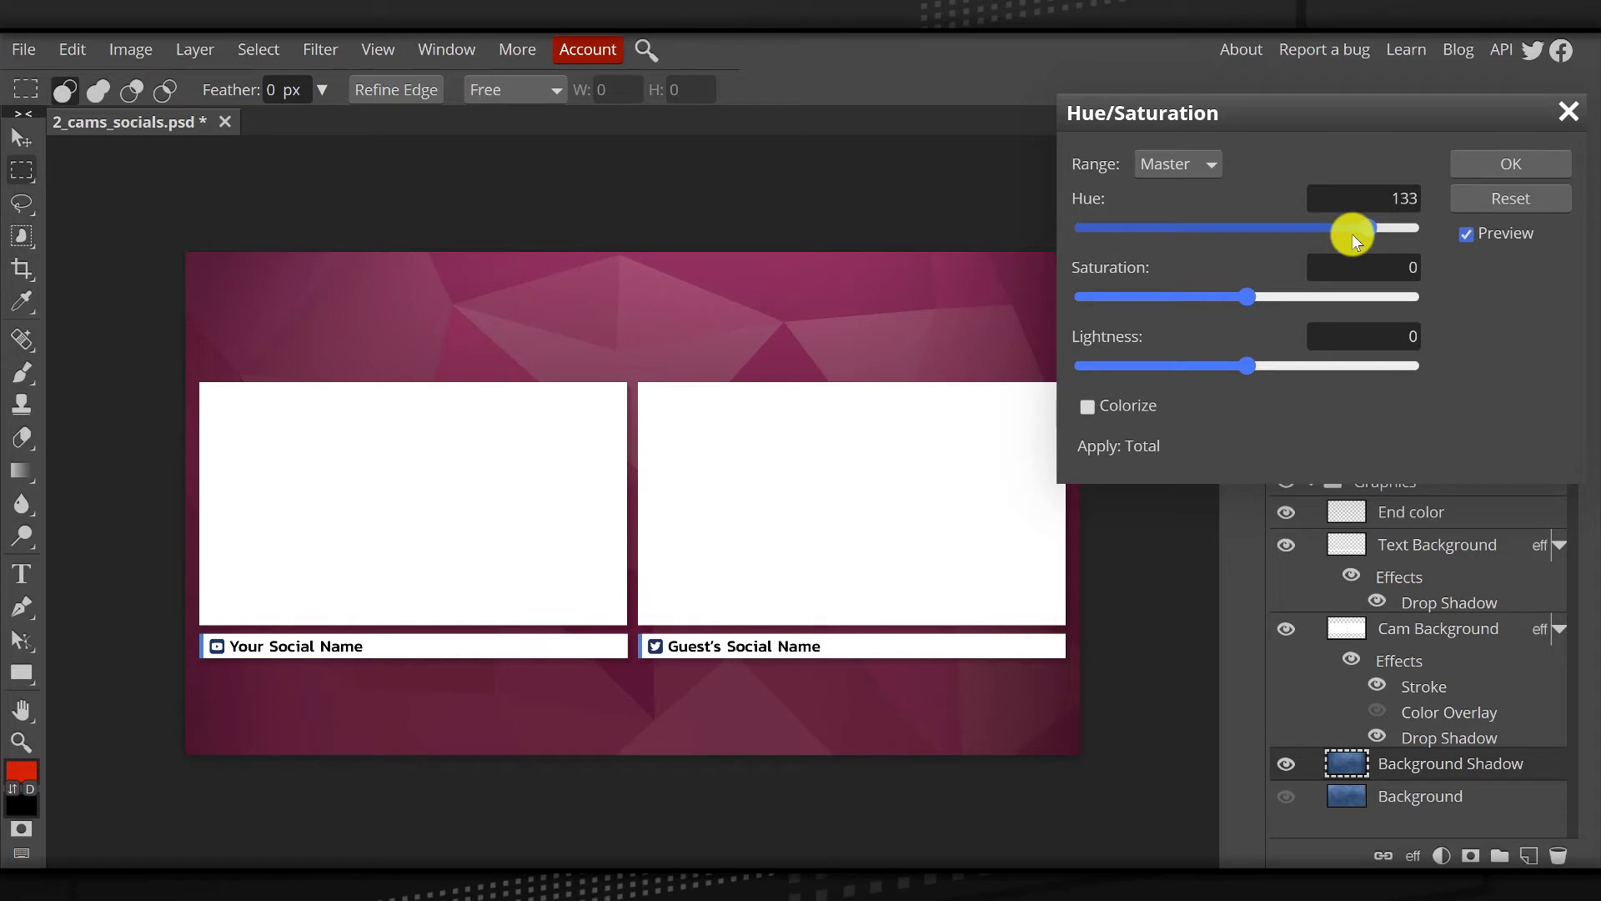
mouse_move(1247, 297)
left_mouse_down()
mouse_move(1068, 302)
mouse_move(1264, 319)
mouse_move(1389, 303)
mouse_move(1248, 304)
left_mouse_up()
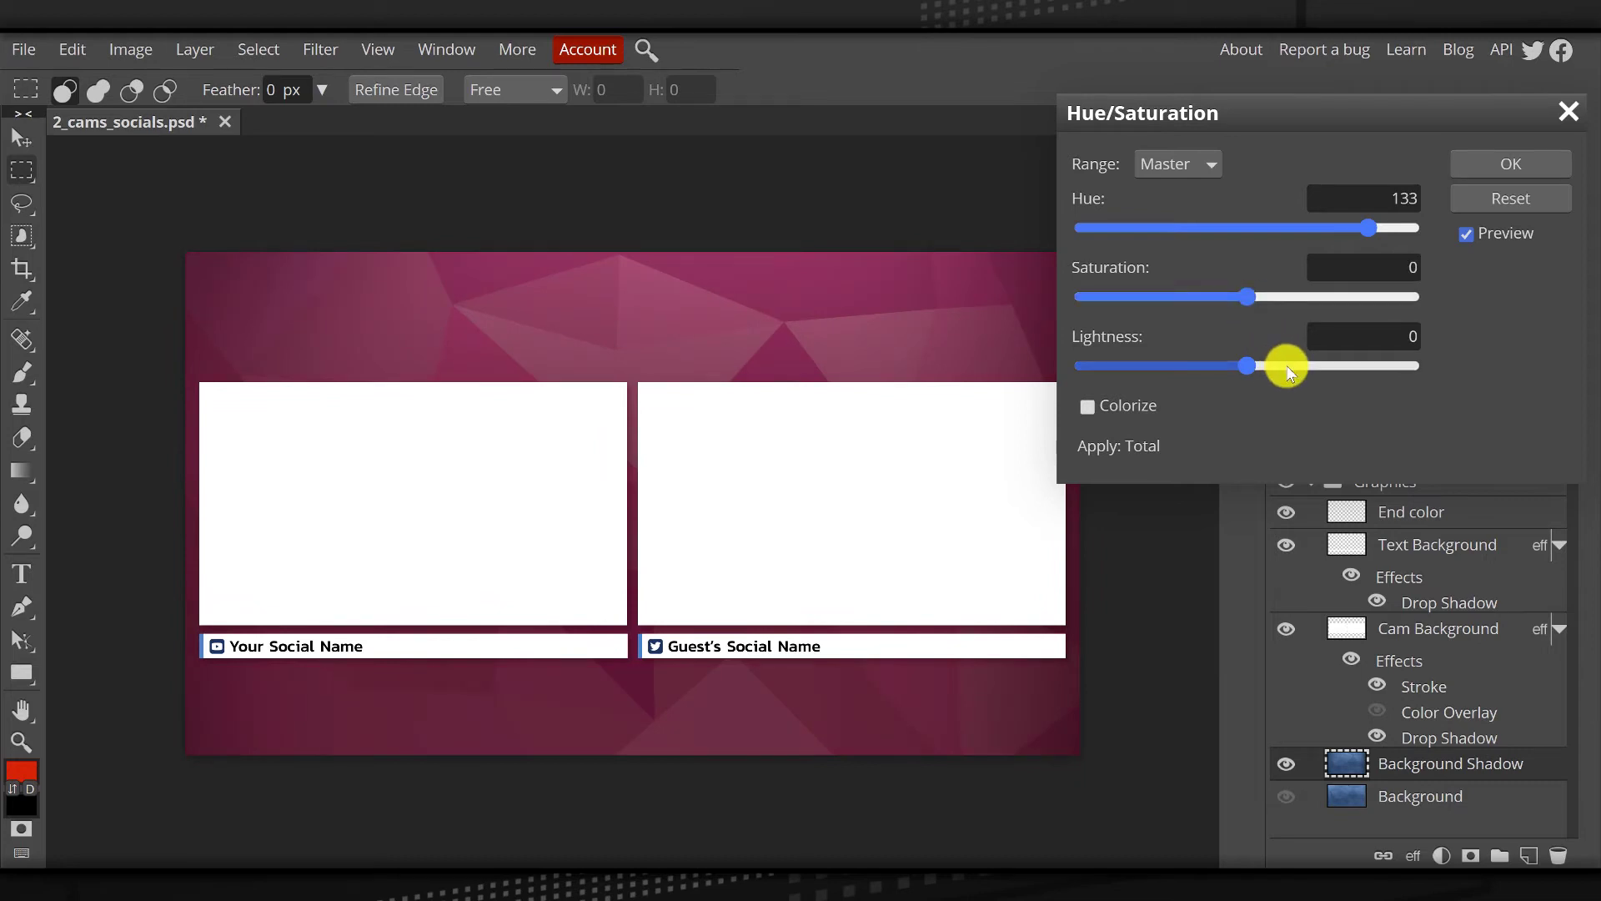
mouse_move(1247, 367)
left_mouse_down()
mouse_move(1193, 370)
mouse_move(1322, 379)
mouse_move(1248, 377)
left_mouse_up()
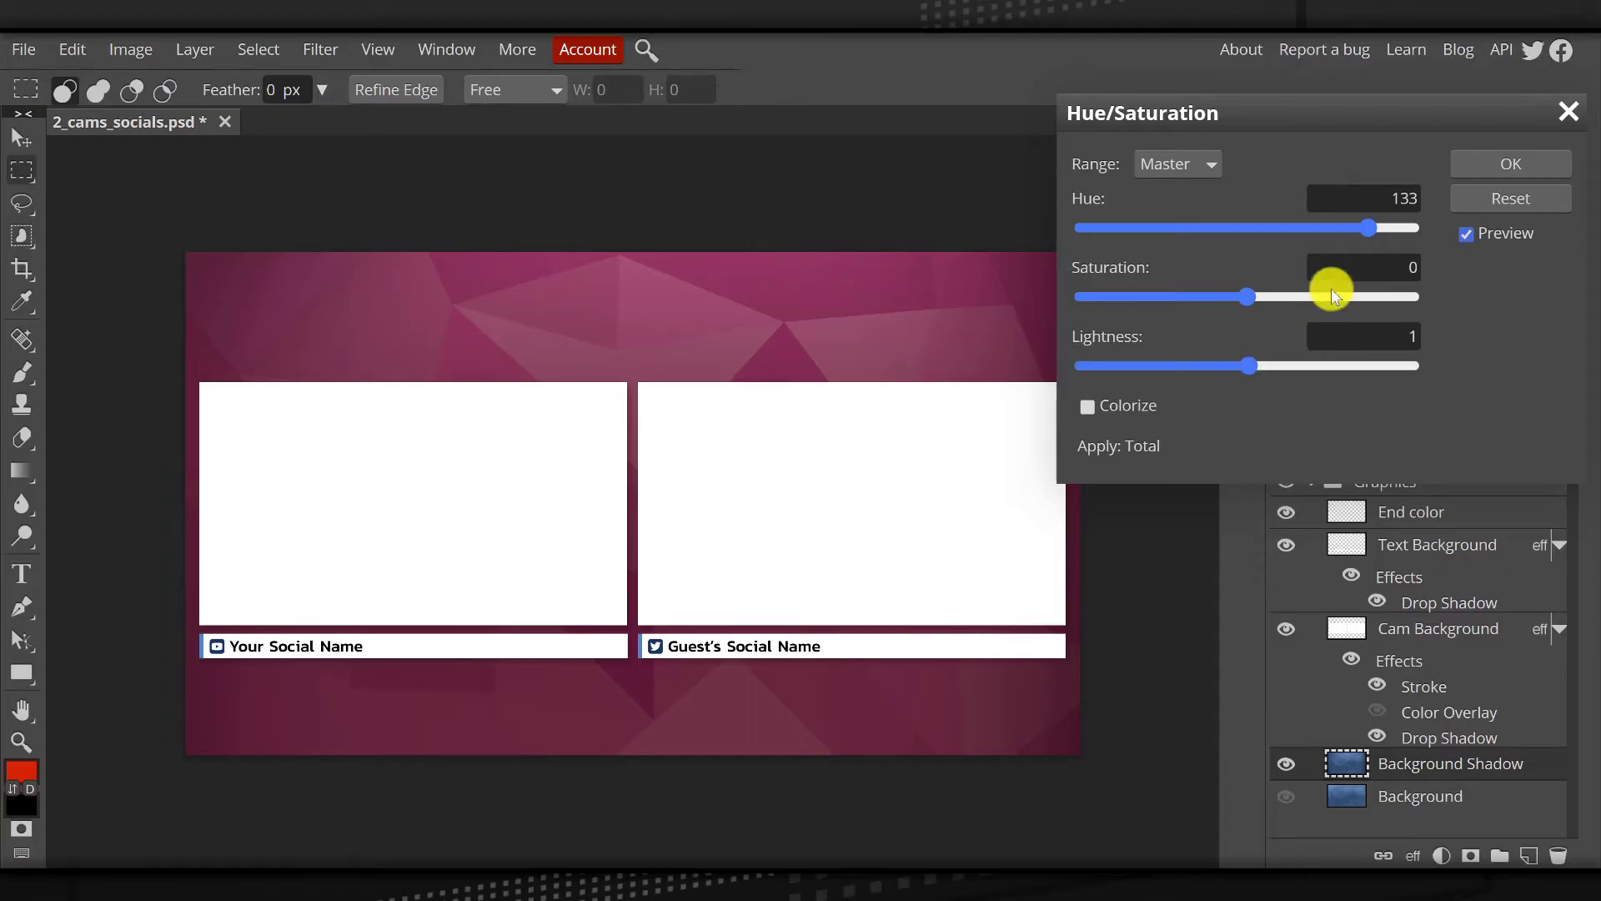
left_click(1514, 166)
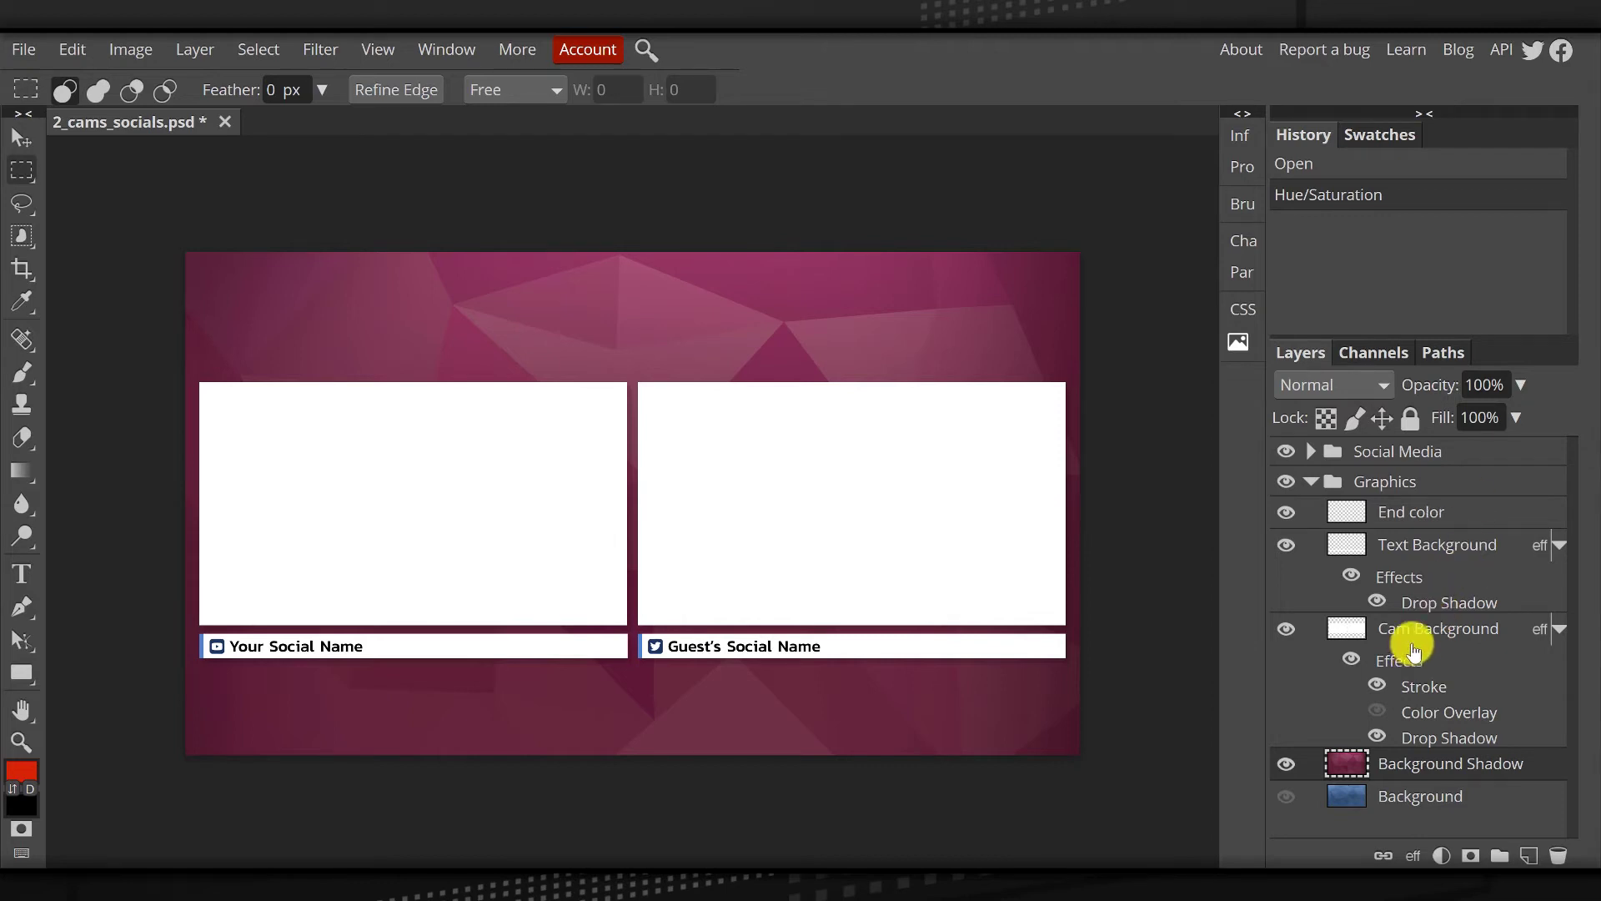
Select the Cam Background layer and open its layer effects list.
left_click(1509, 726)
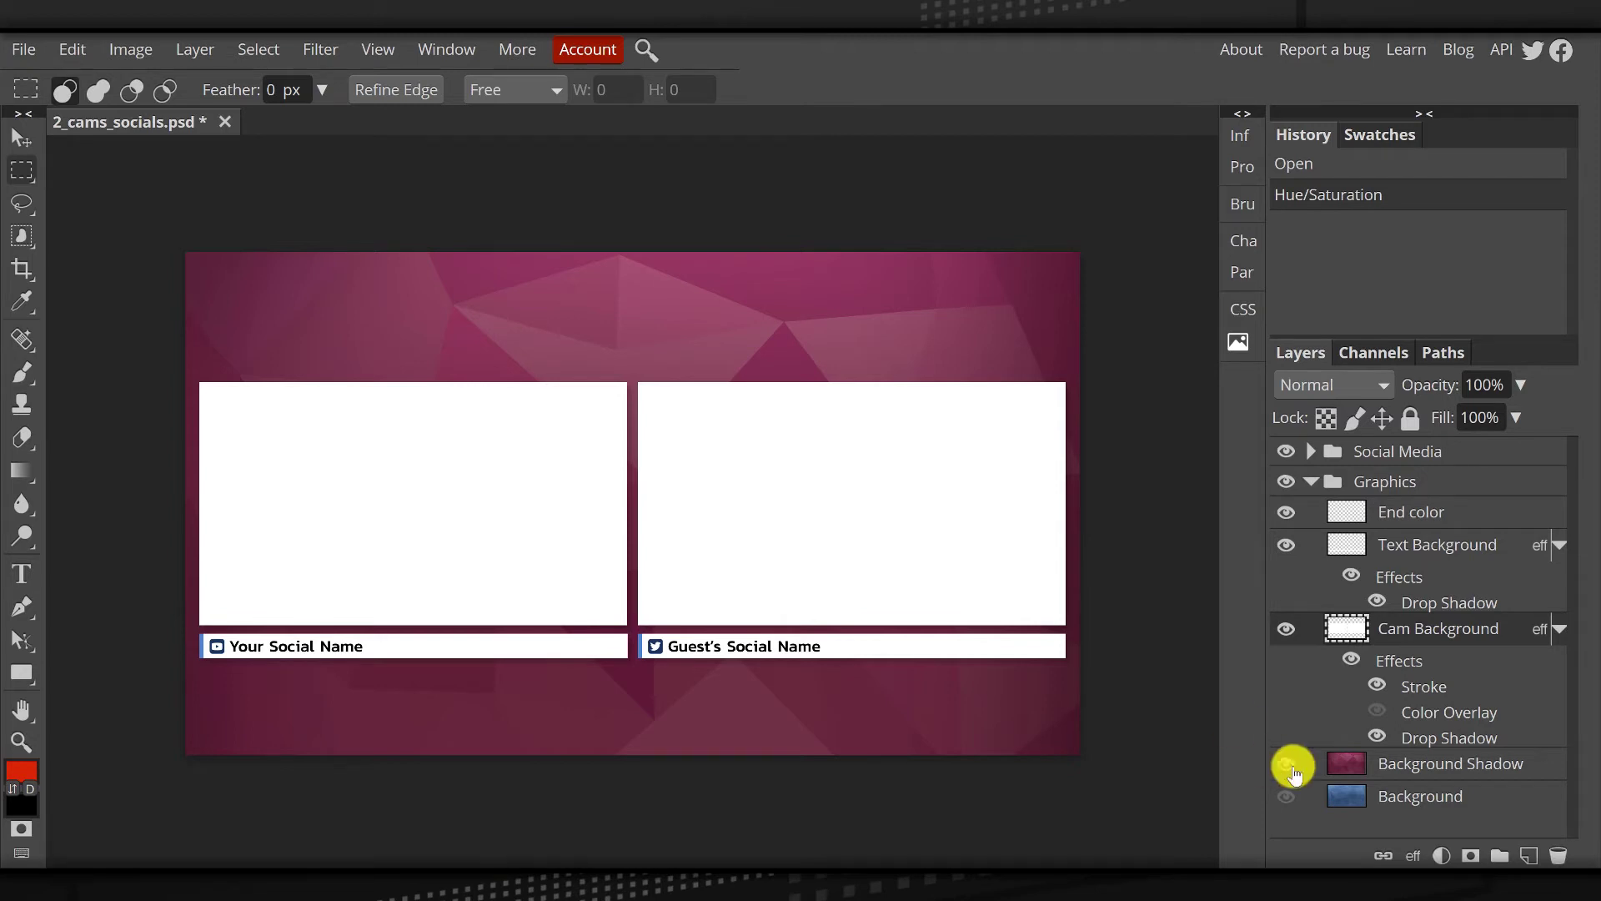
left_click(1412, 855)
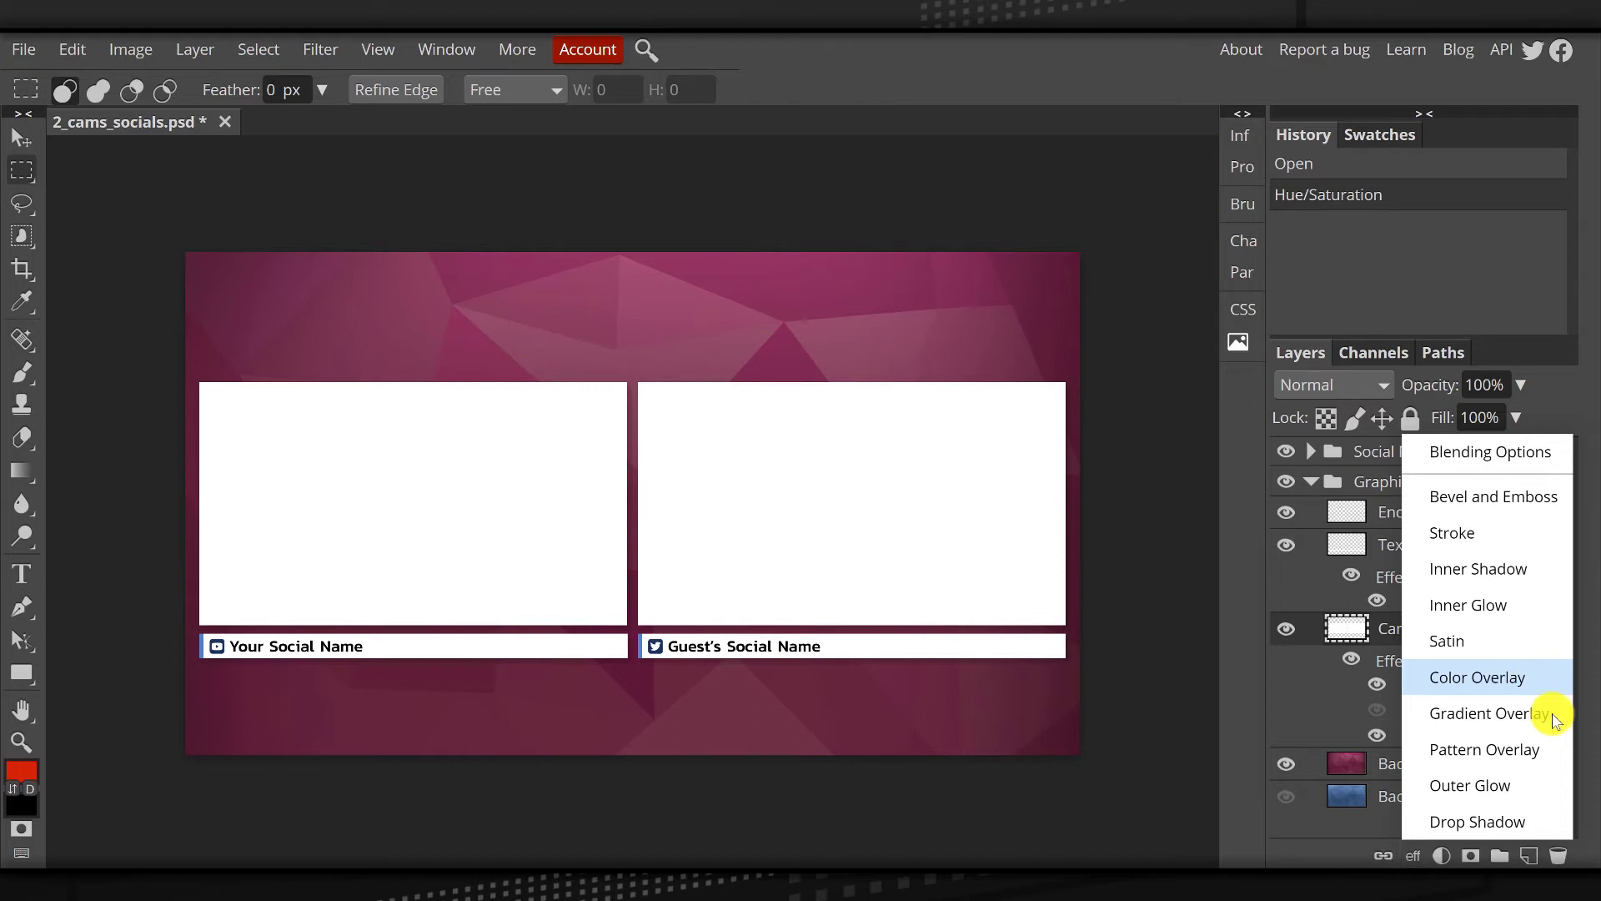
In Cam Background's layer style, recolour the stroke to canvas-sampled pink 9c365a.
left_click(1491, 677)
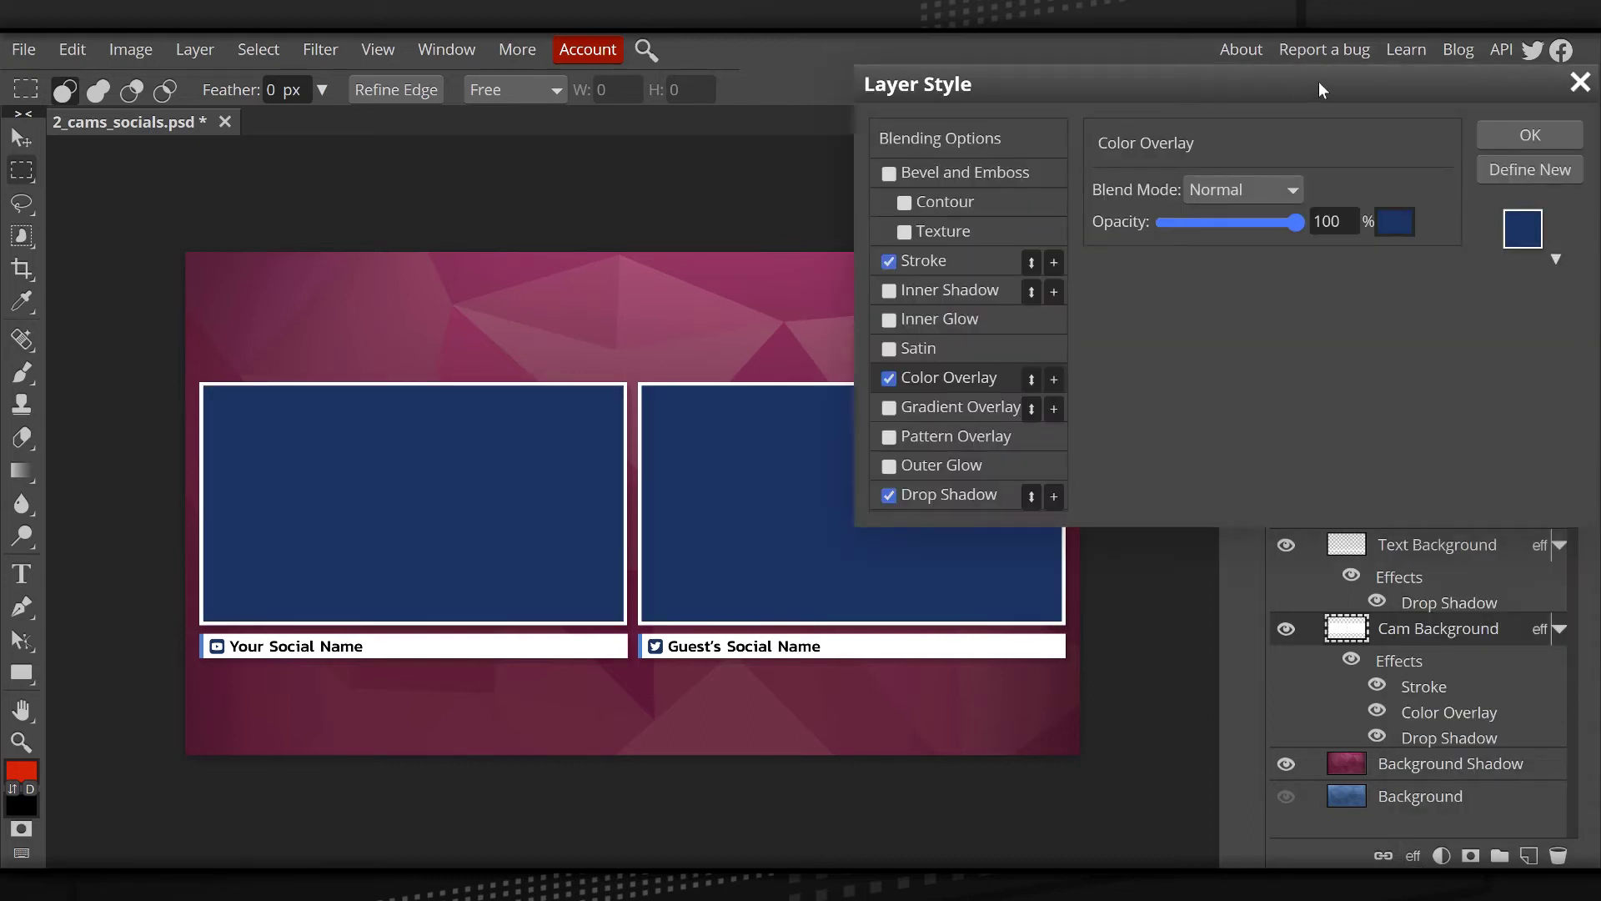
left_click_drag(1318, 81, 1311, 61)
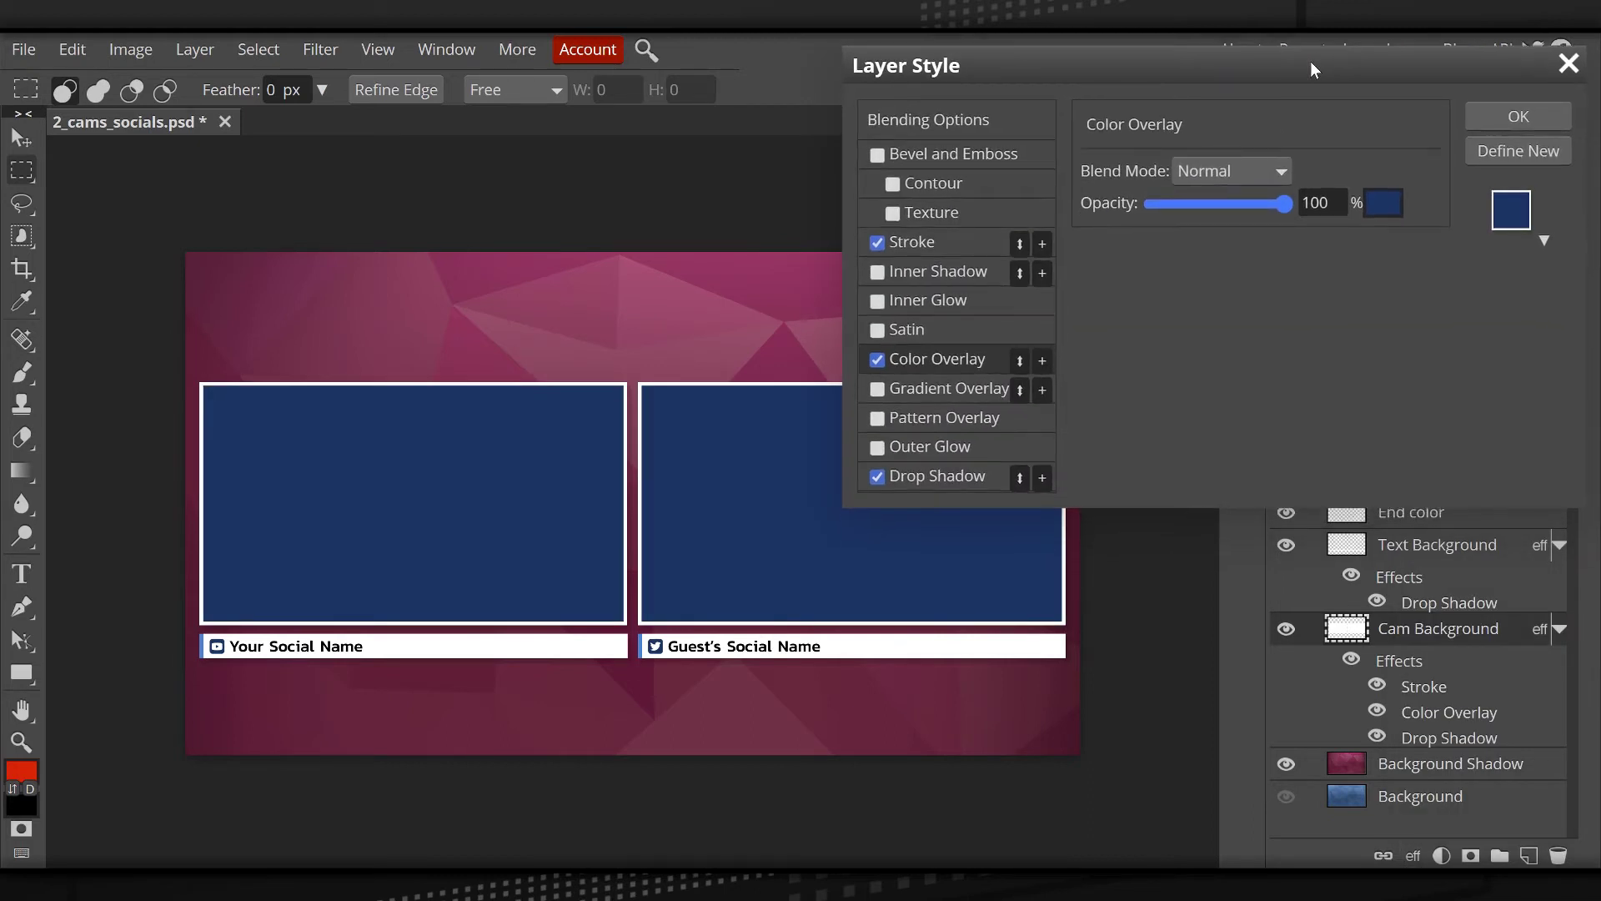
left_click(878, 244)
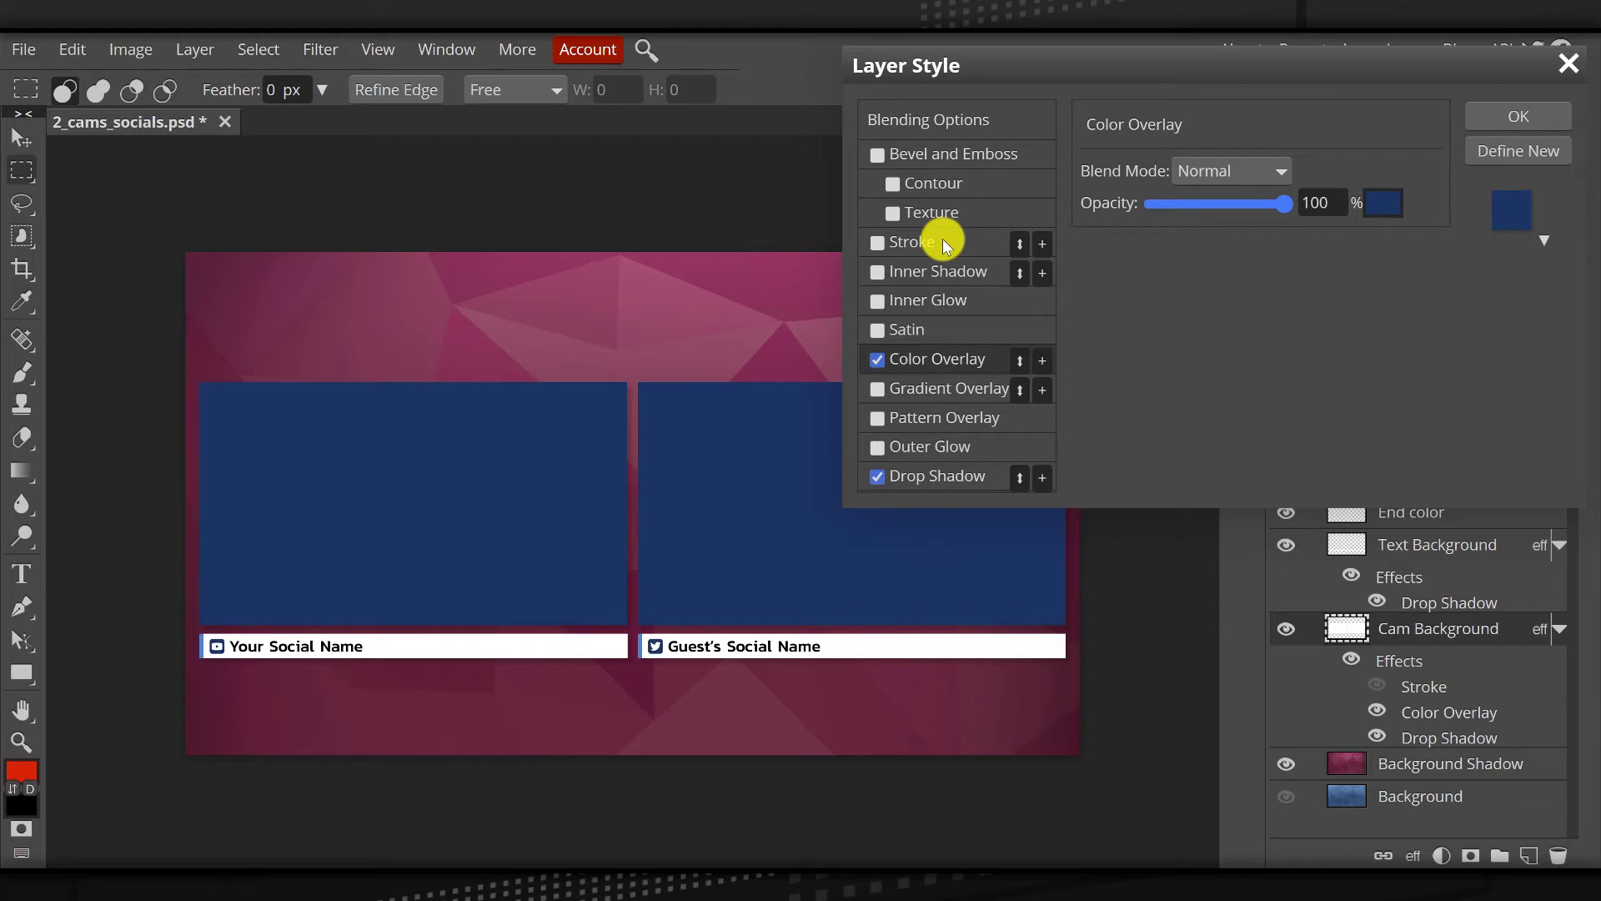
left_click(877, 243)
left_click(877, 243)
left_click(877, 244)
left_click(912, 244)
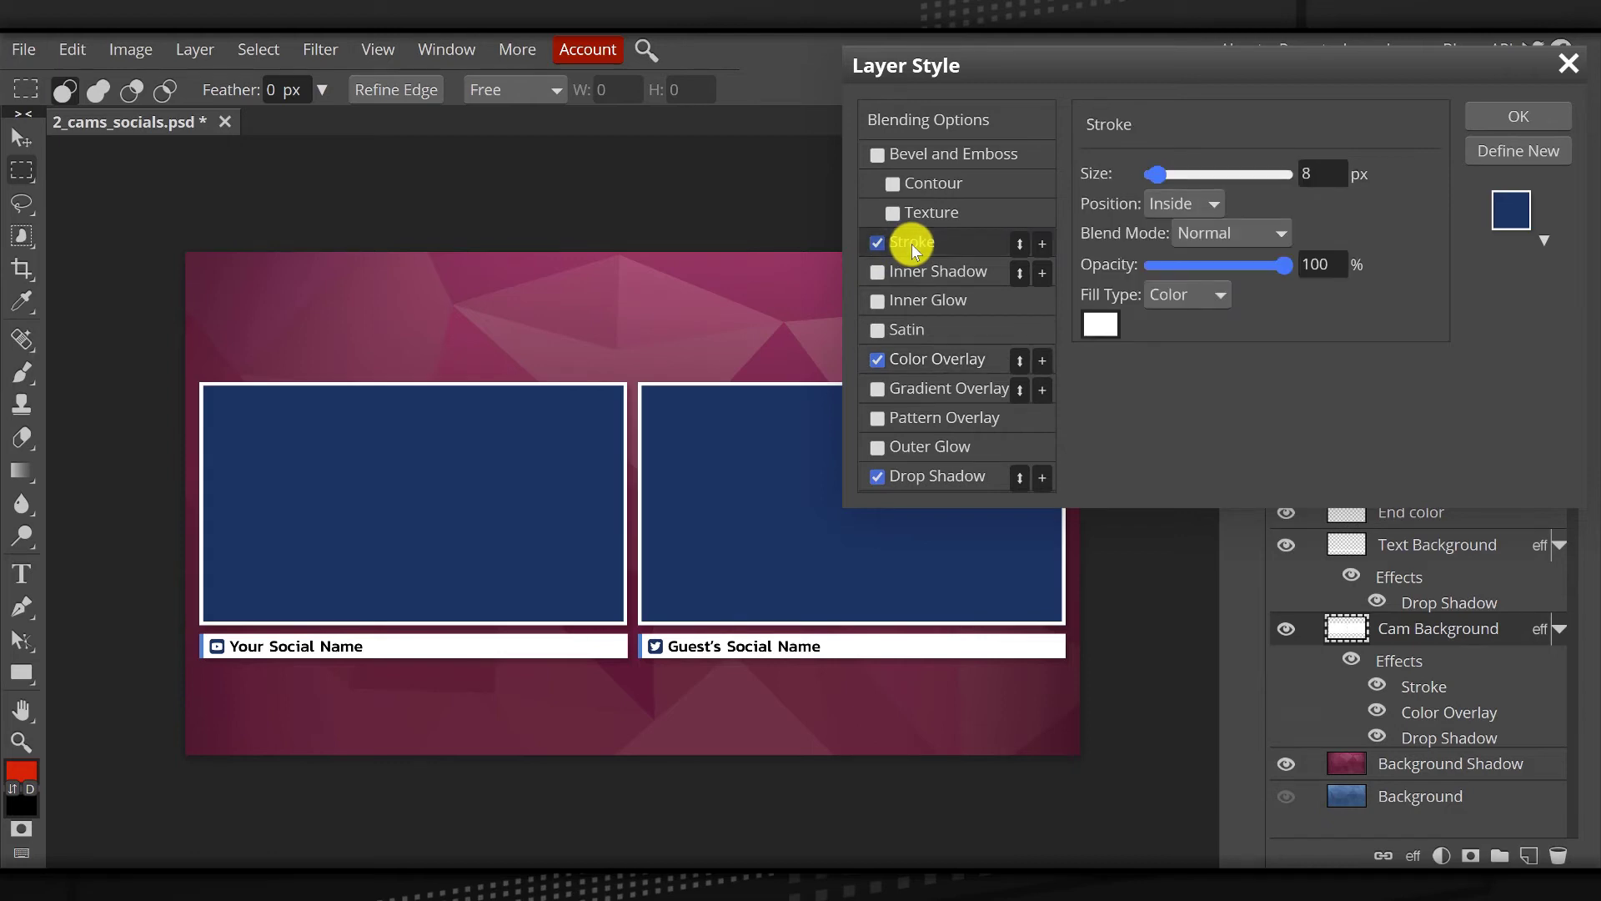
left_click(1105, 328)
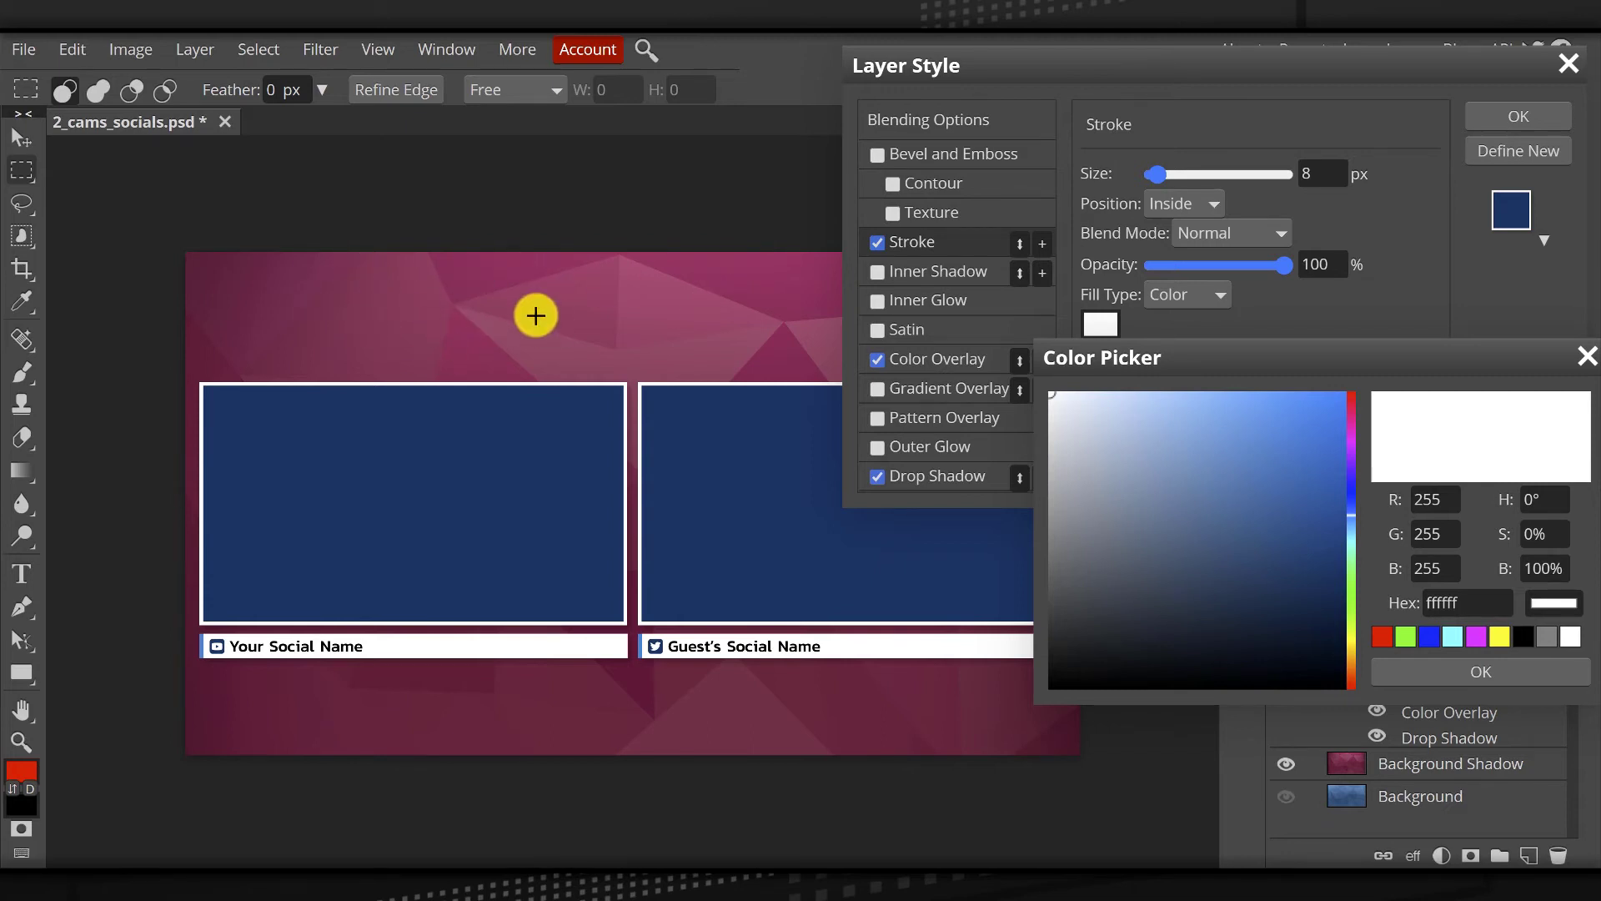
left_click(707, 346)
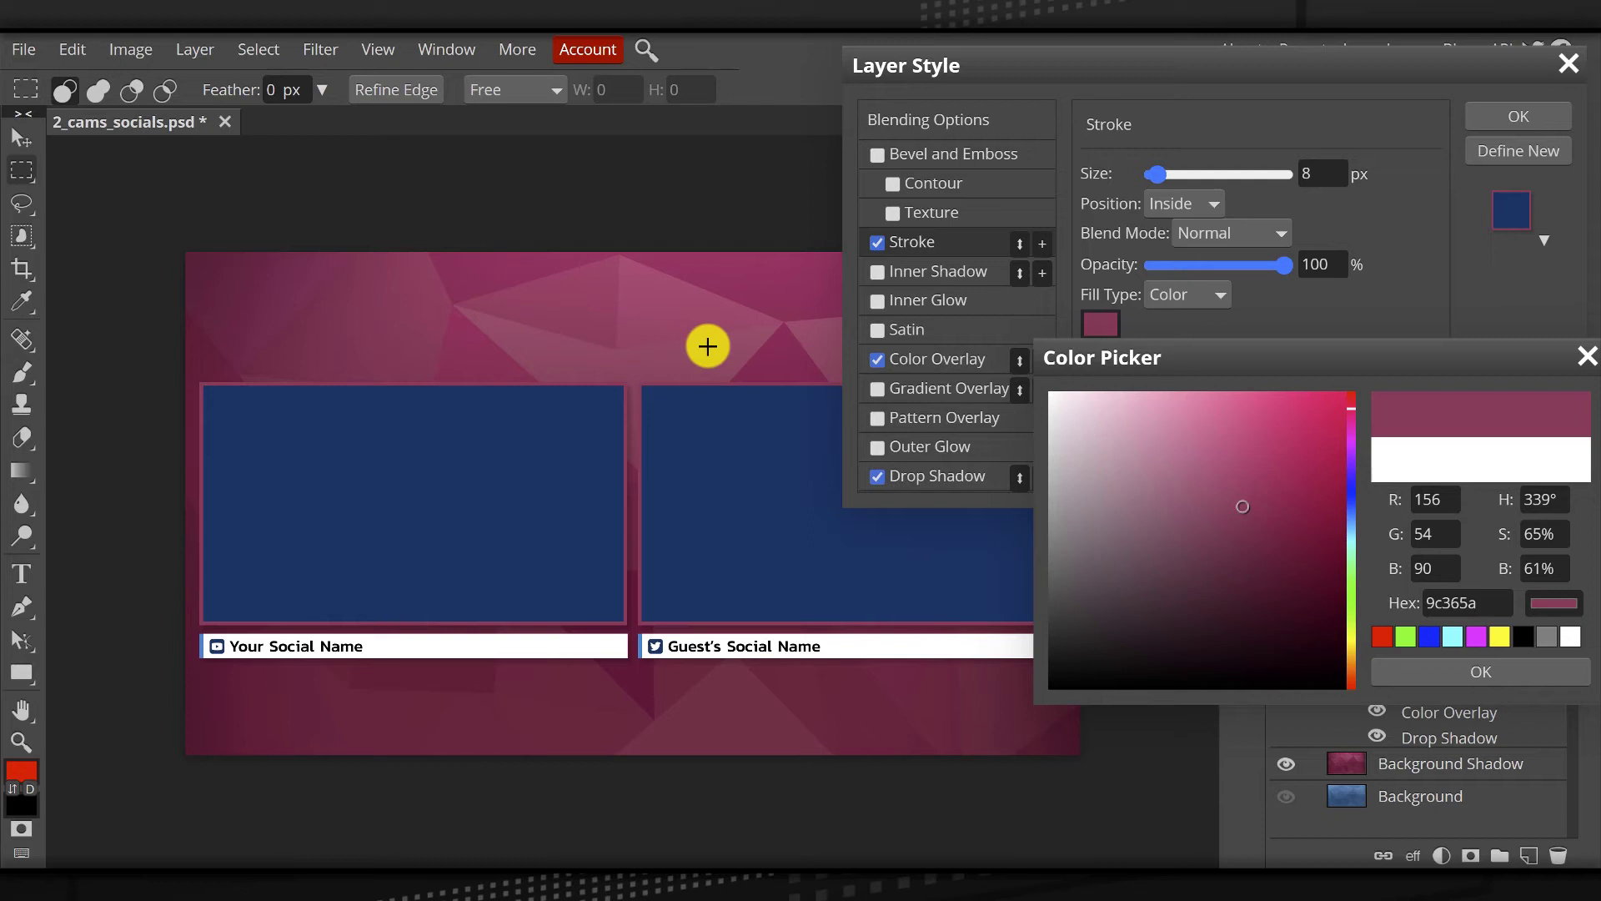
left_click(1466, 672)
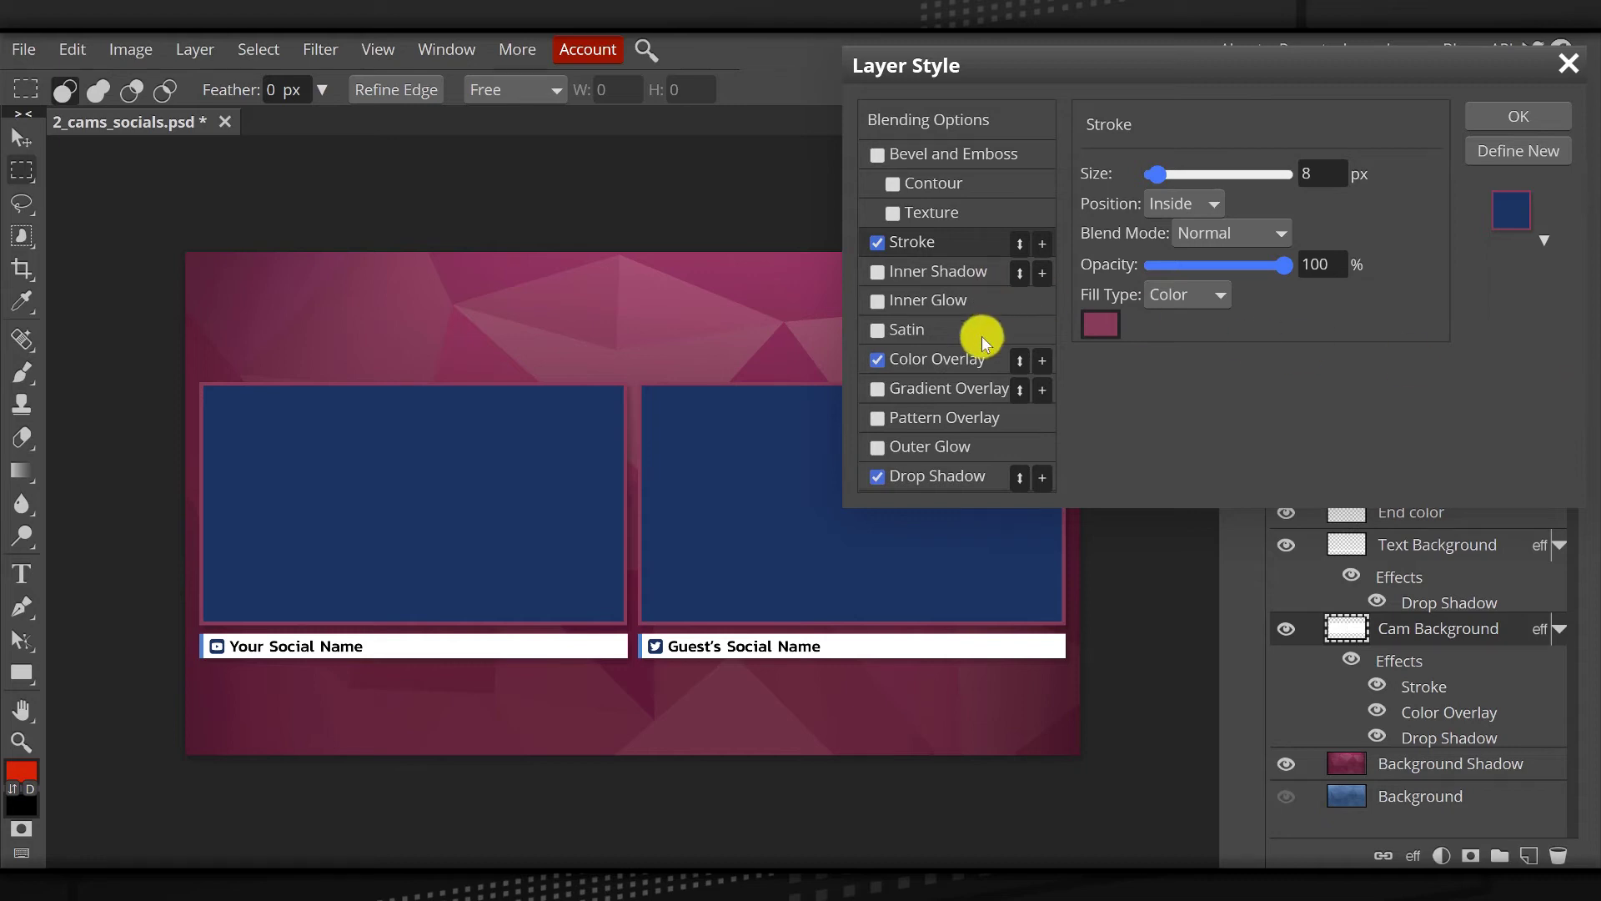
Set Cam Background's colour overlay to black 000000 and apply the layer style.
left_click(952, 362)
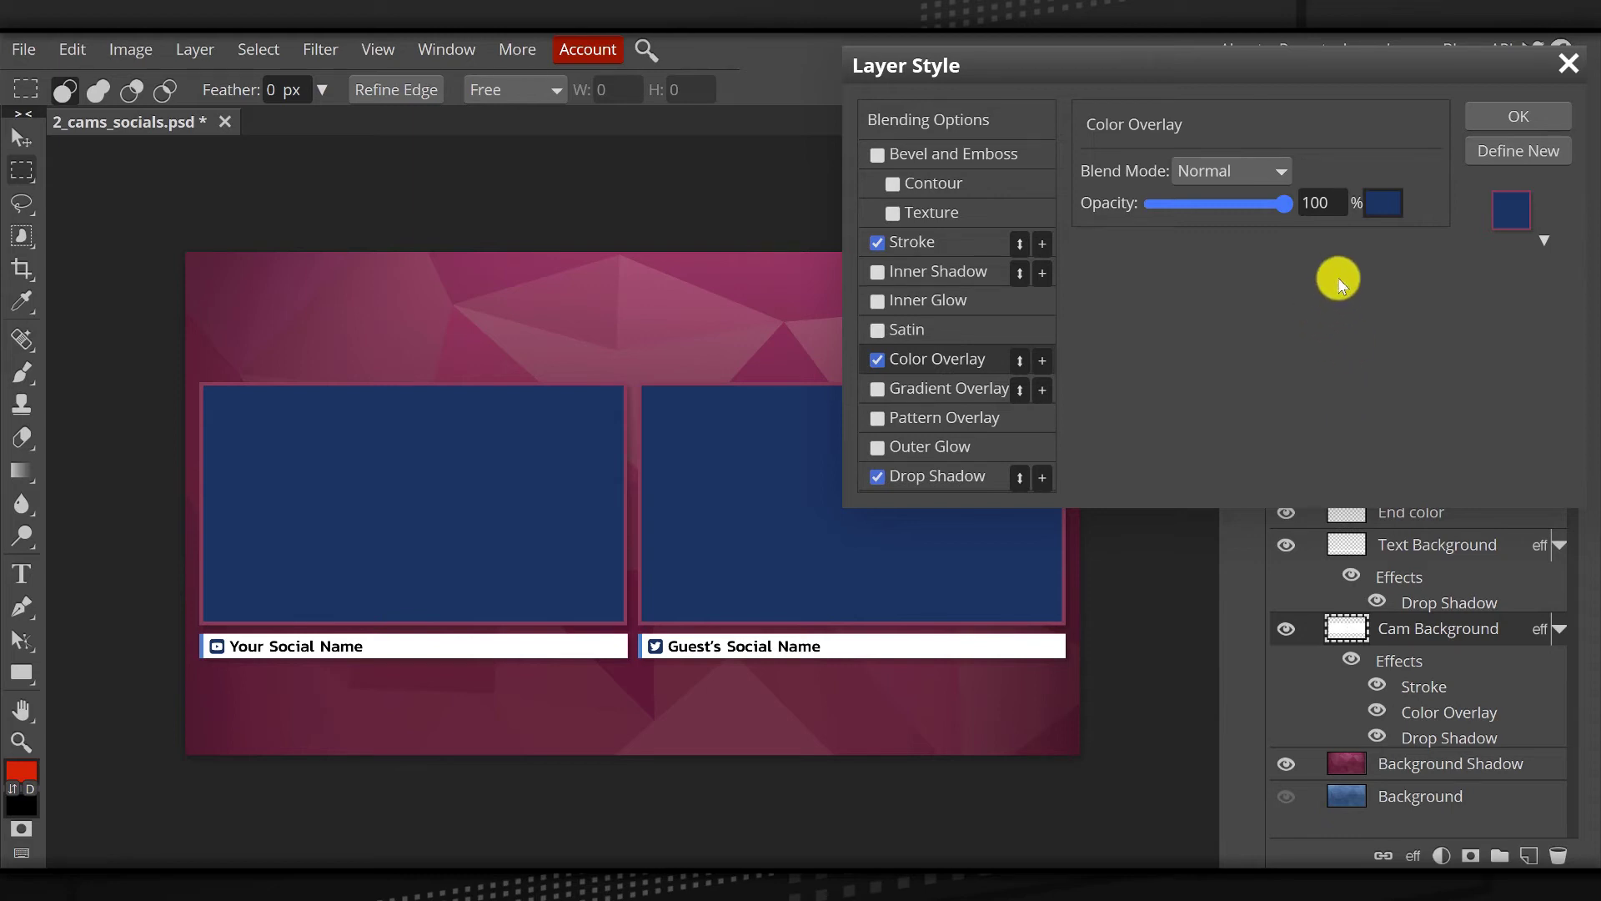
left_click(1389, 210)
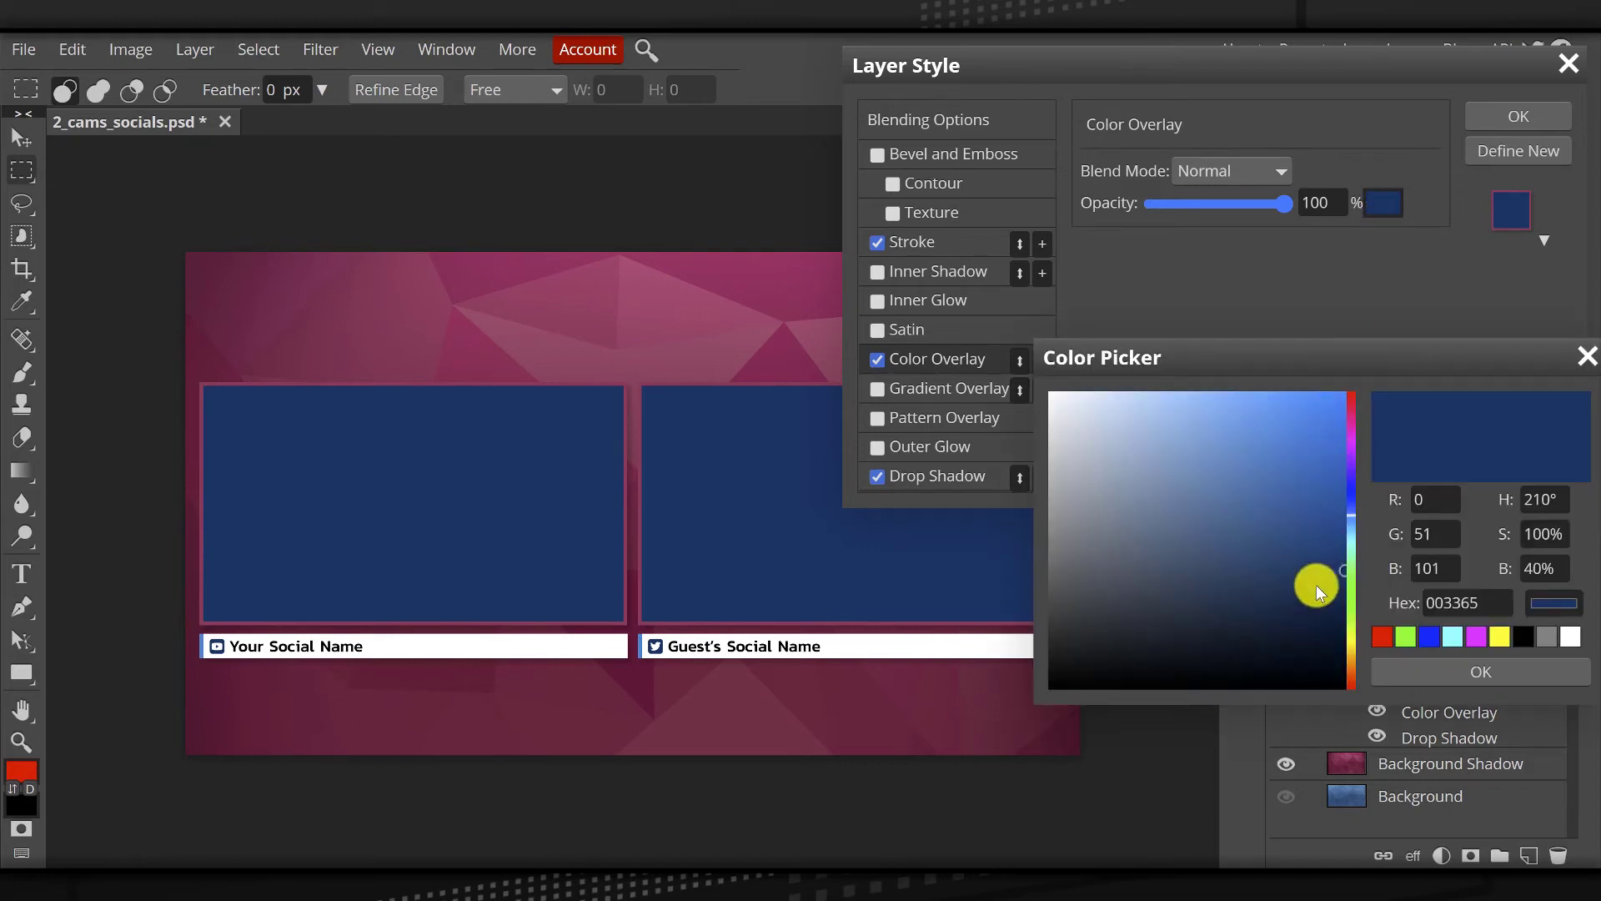
left_click_drag(1341, 572, 1364, 708)
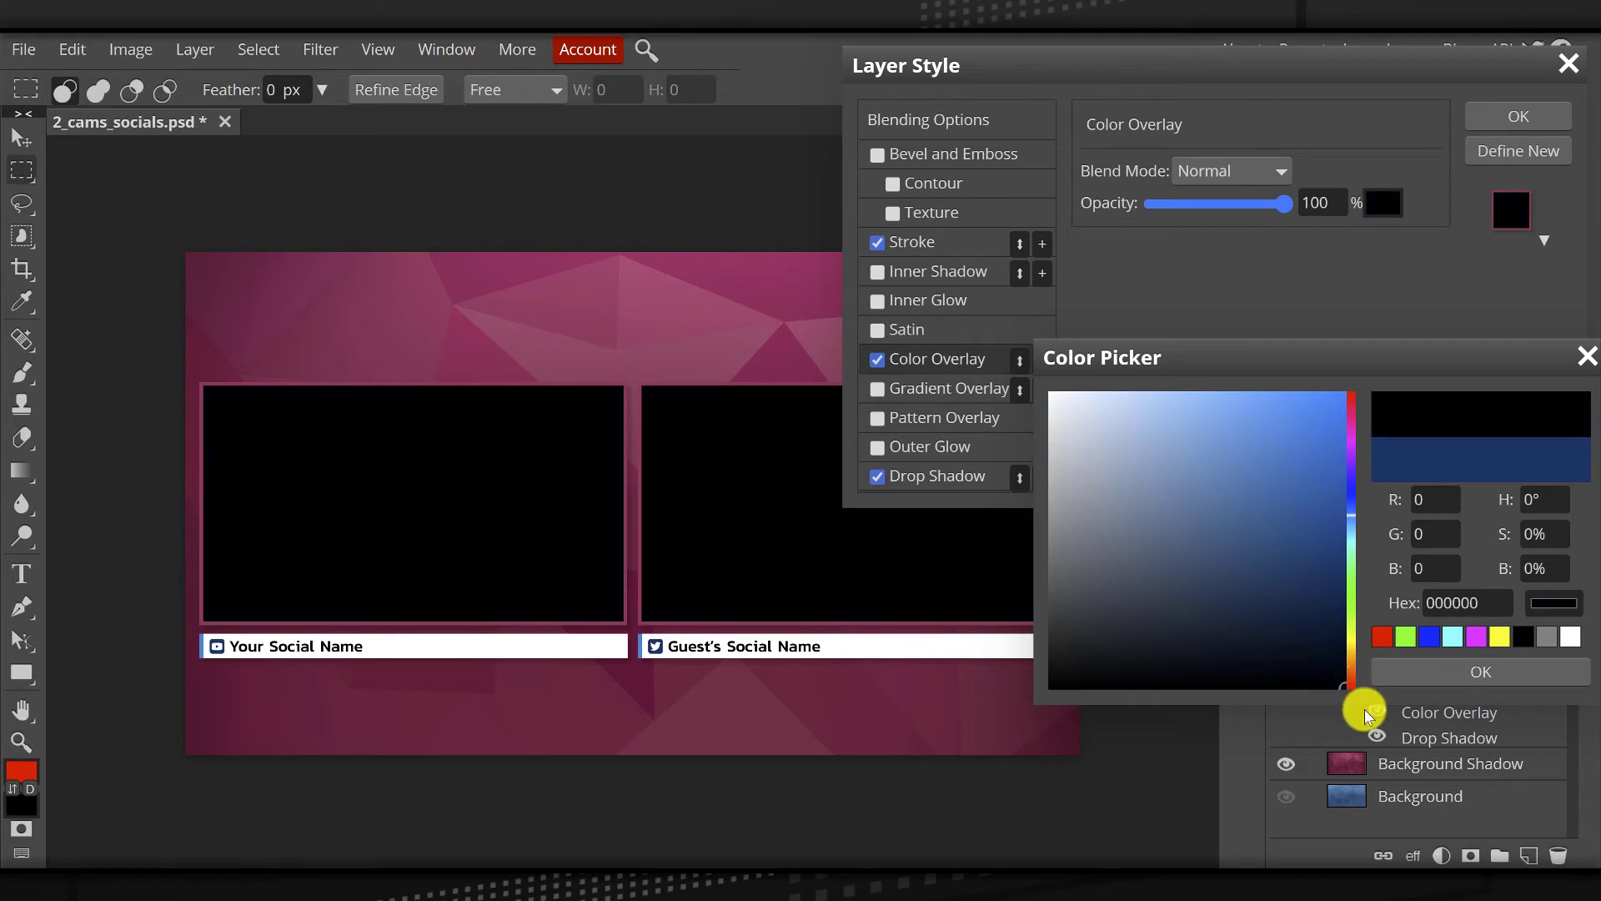
left_click(1457, 676)
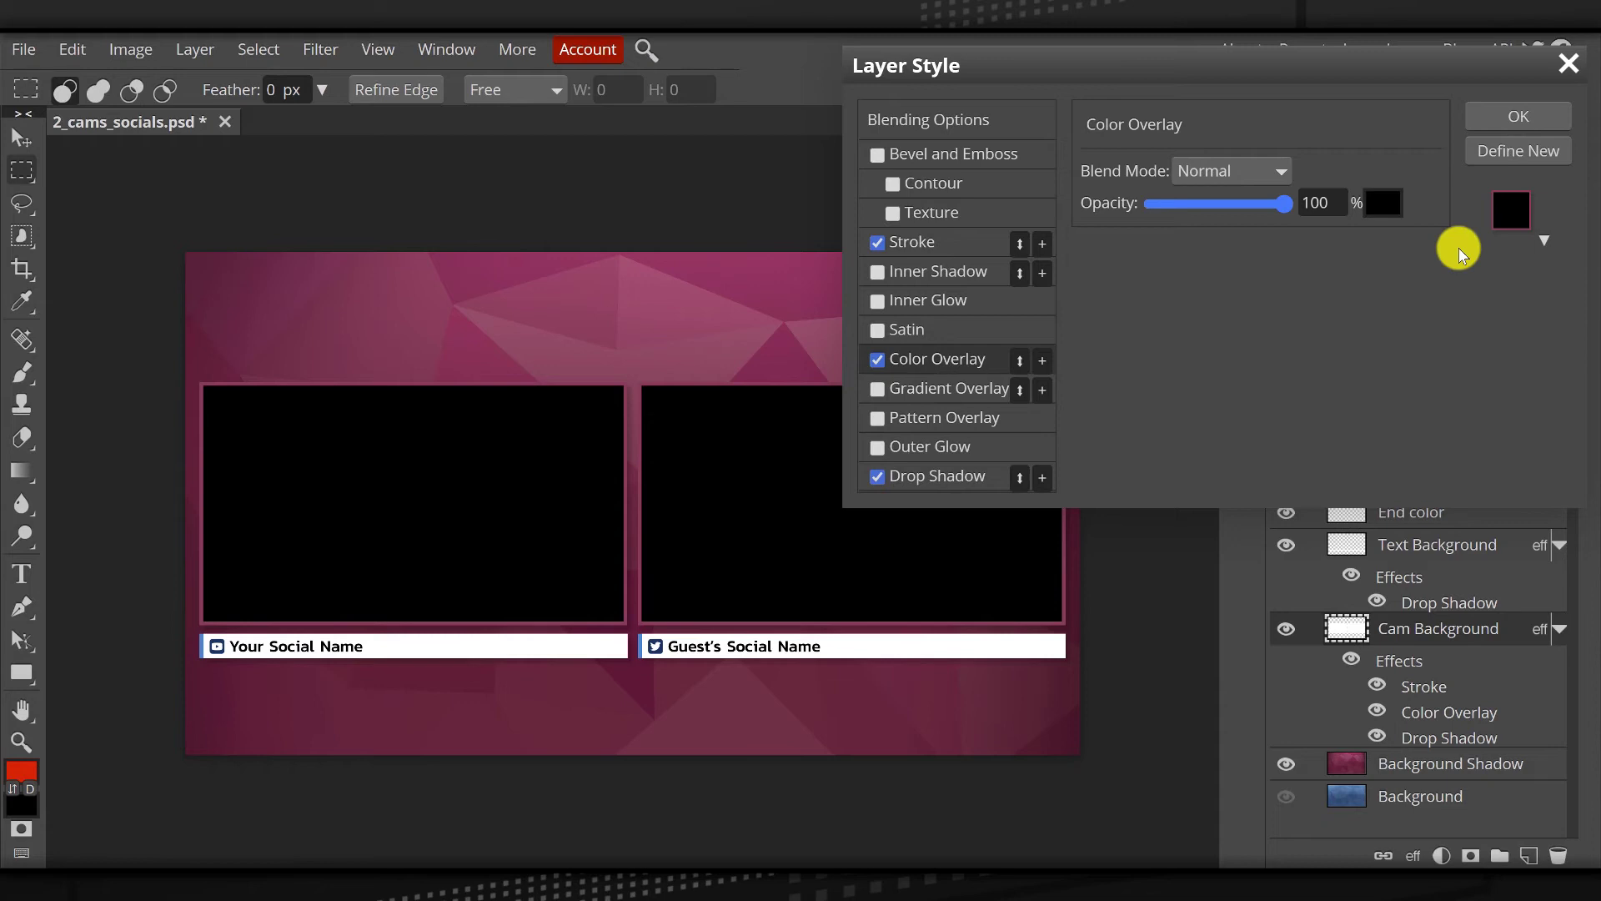
left_click(1481, 121)
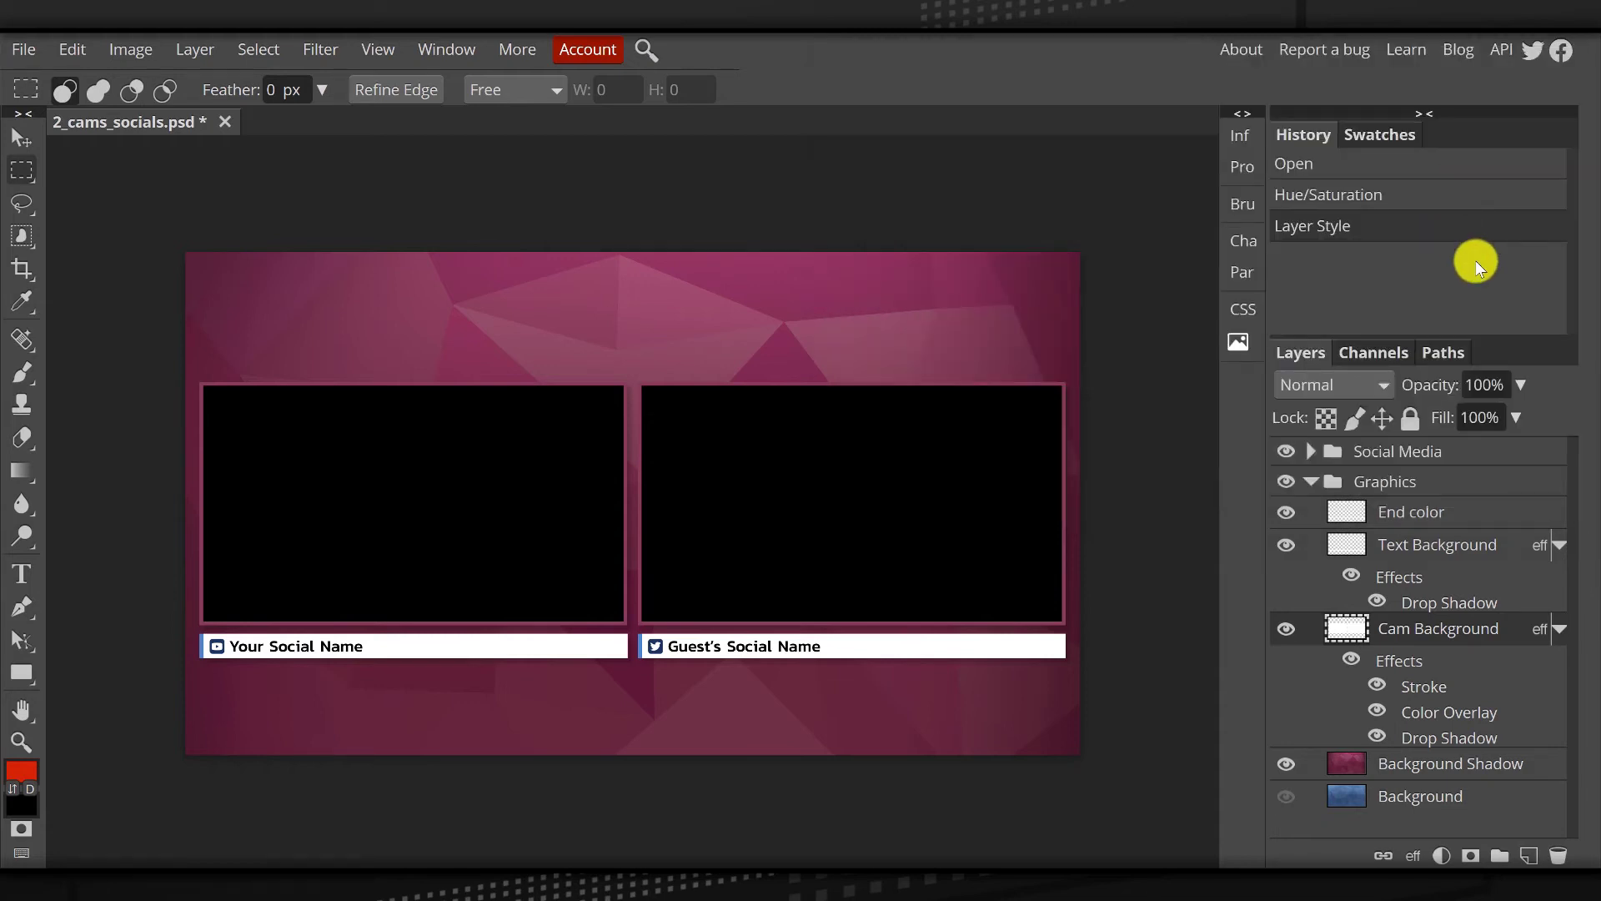
Select the Text Background layer and apply a black Color Overlay to the name bars.
left_click(1288, 546)
left_click(1288, 546)
left_click(1287, 546)
left_click(1288, 546)
left_click(1415, 557)
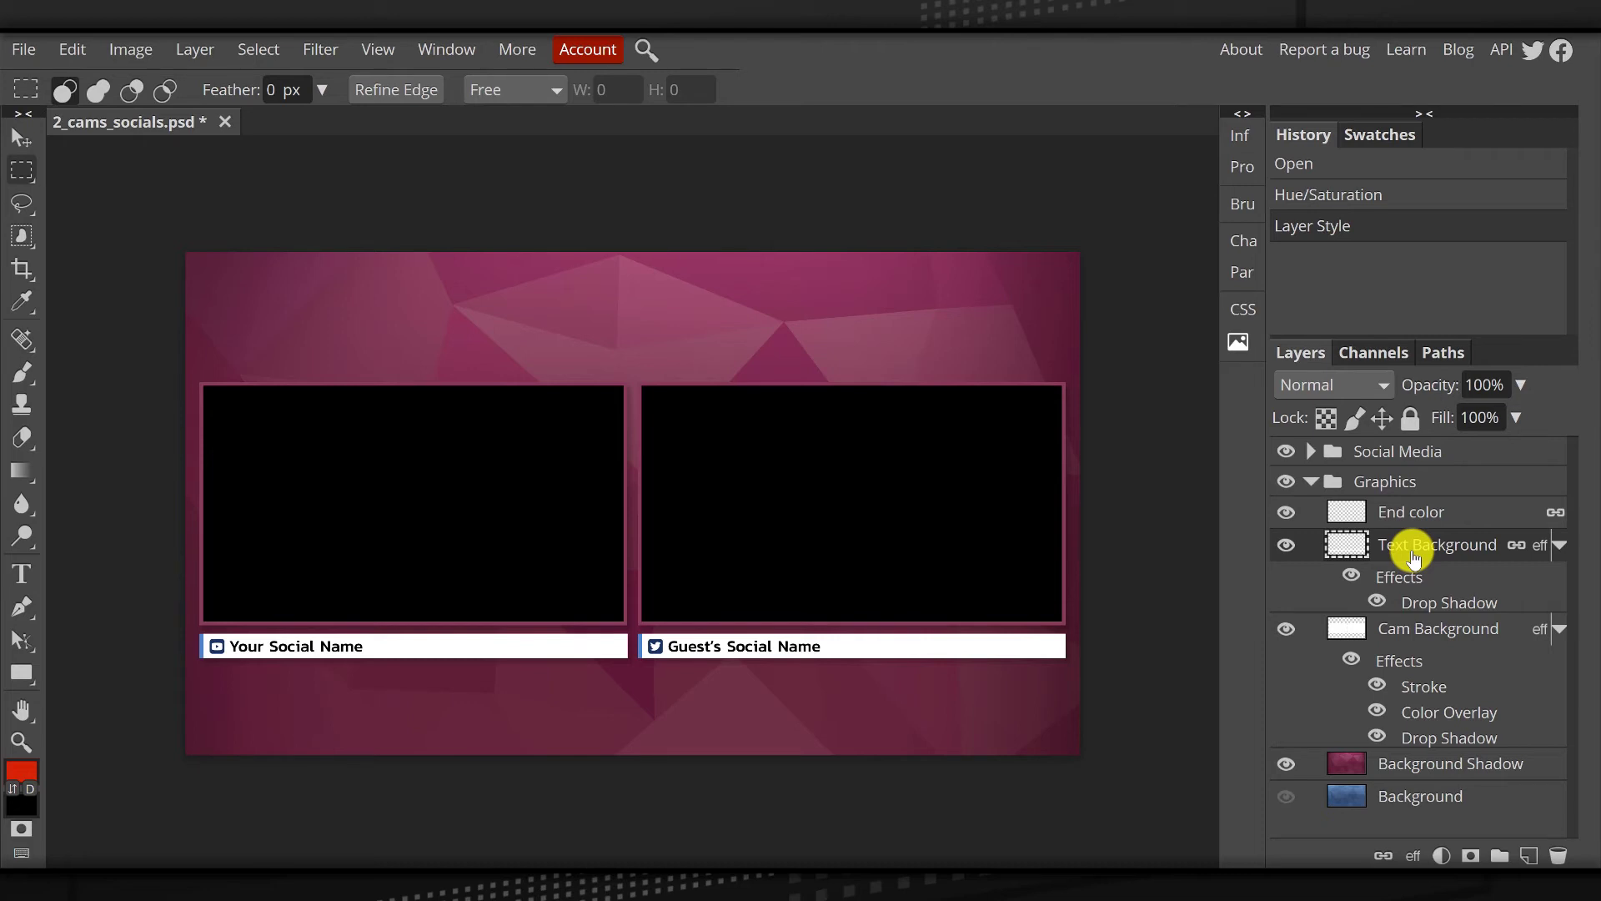
left_click(1412, 856)
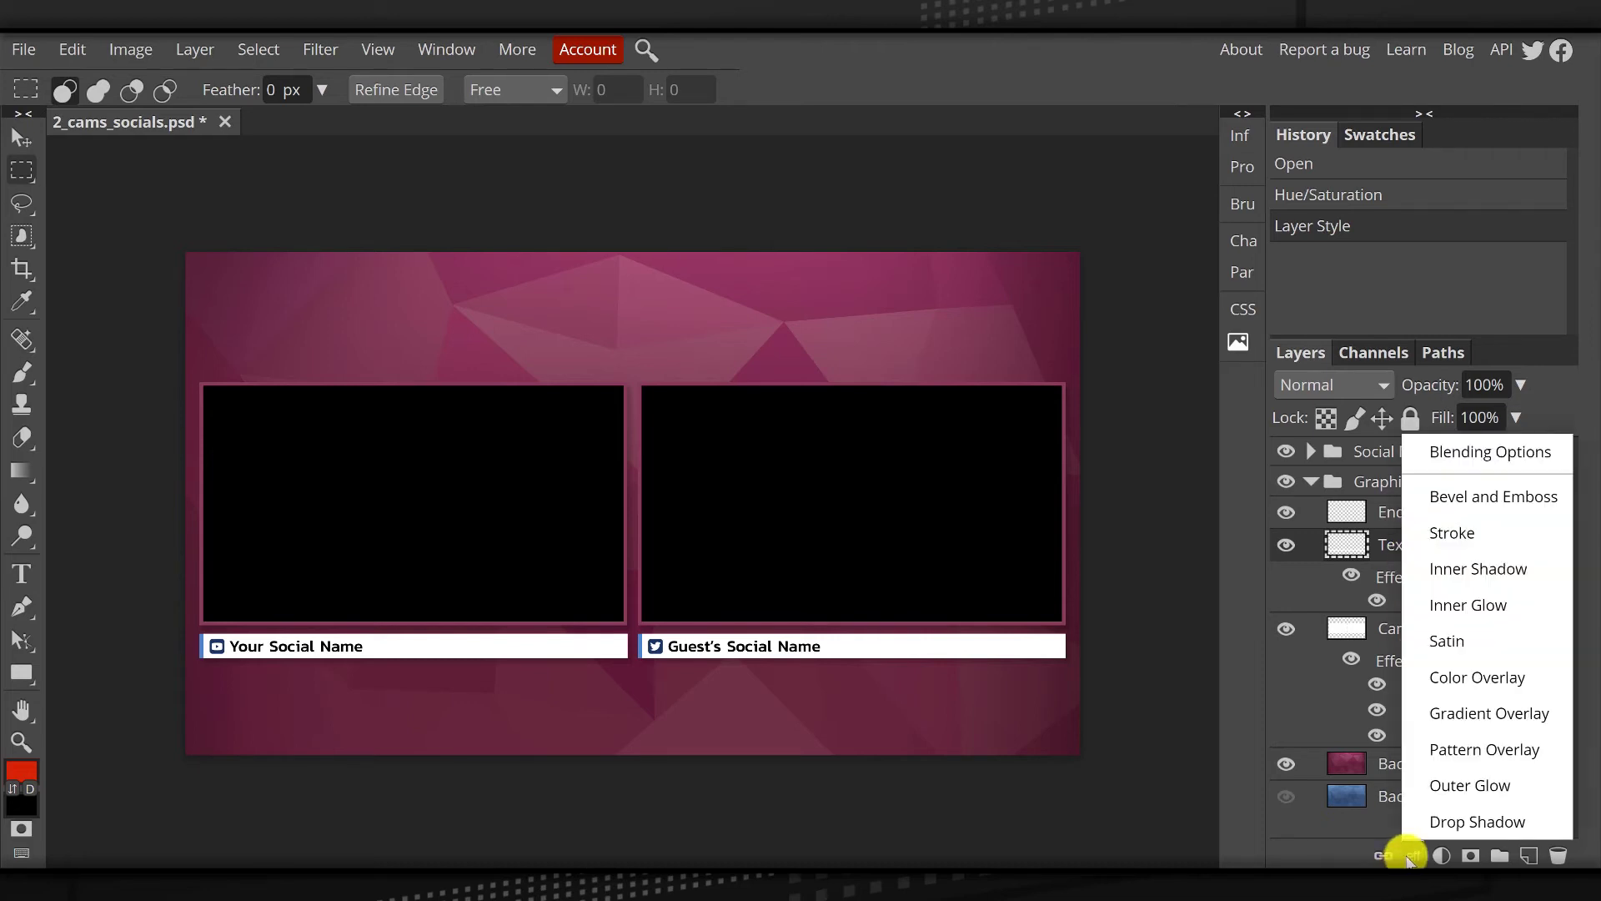
left_click(1452, 677)
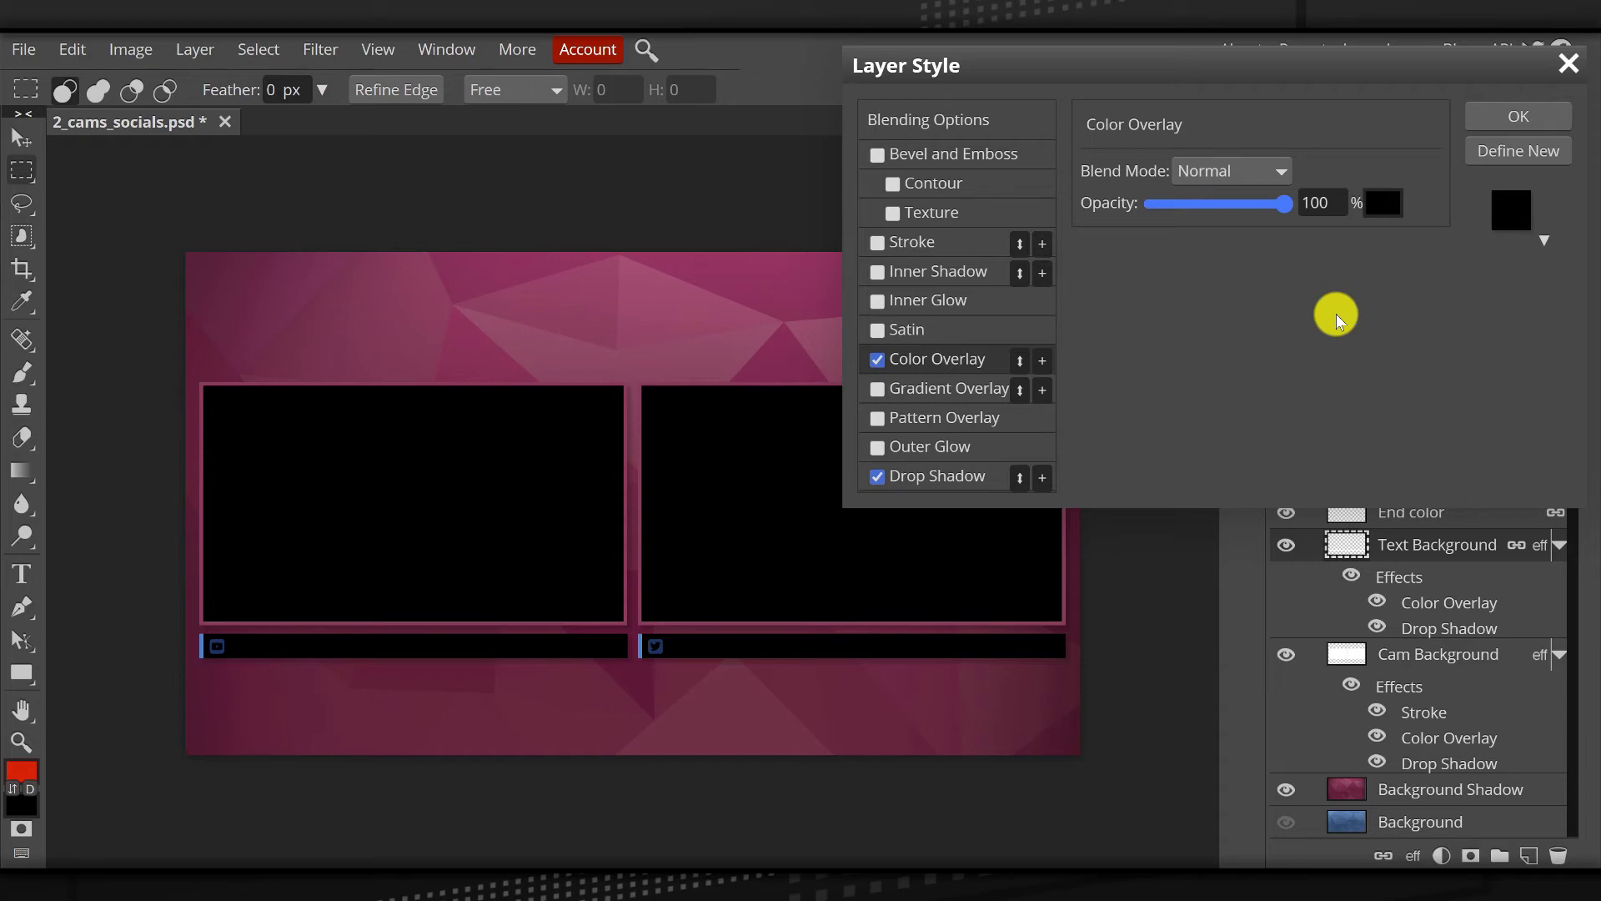
left_click(1512, 124)
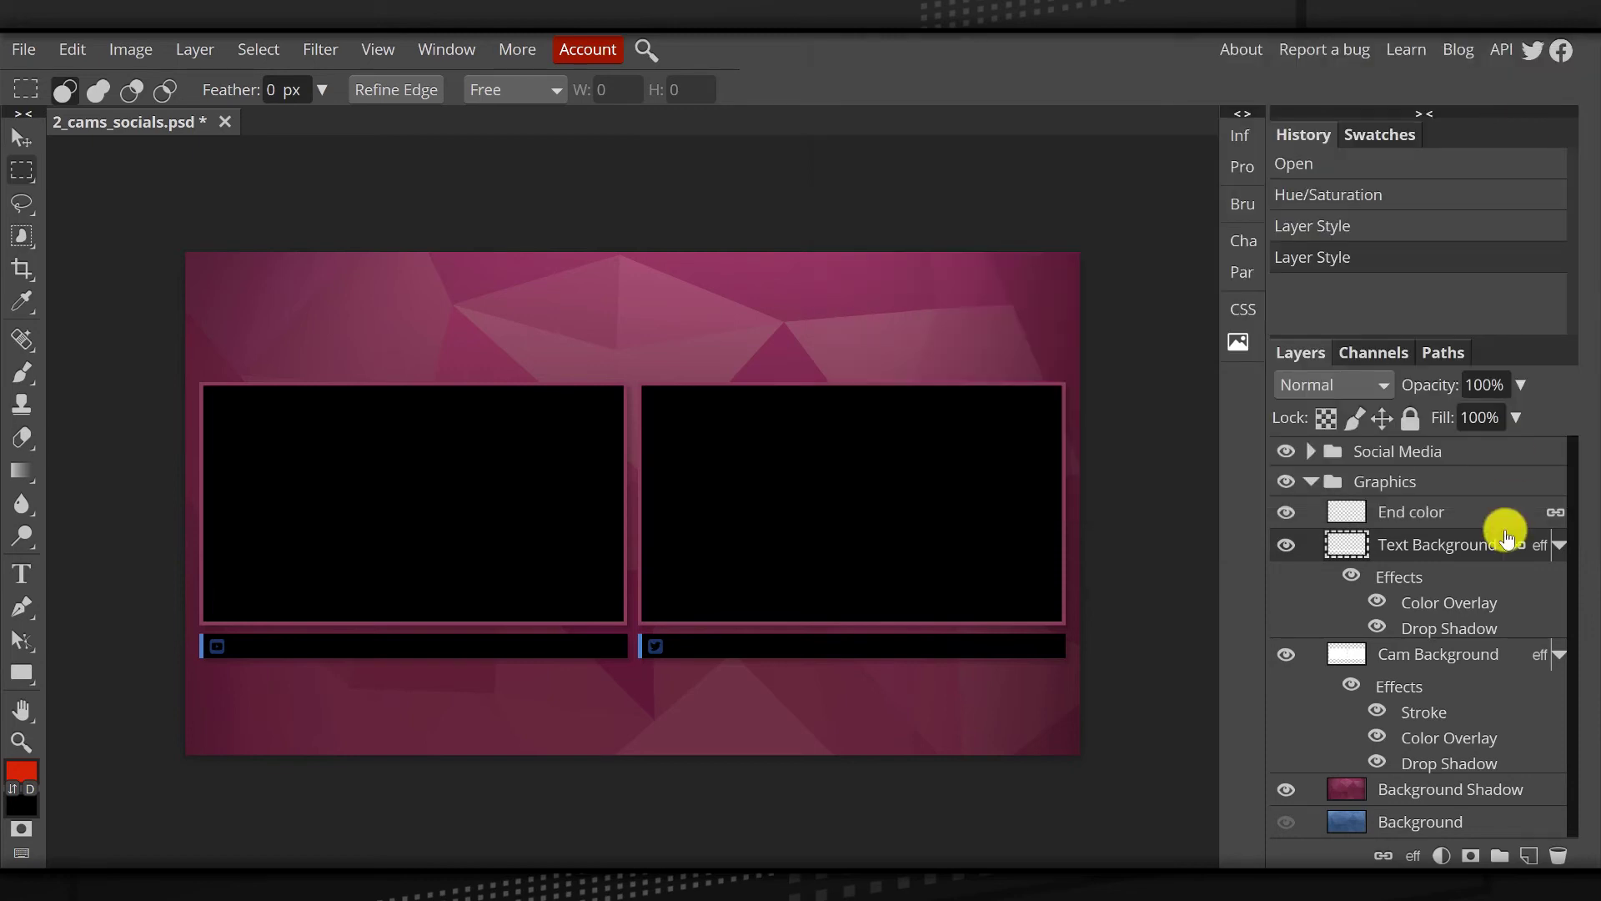
Toggle End color's visibility to identify the blue accent bars, then select that layer.
left_click(1286, 512)
left_click(1286, 512)
left_click(1286, 512)
left_click(1286, 512)
left_click(1286, 512)
left_click(1286, 512)
left_click(1286, 512)
left_click(1285, 512)
left_click(1286, 512)
left_click(1286, 512)
left_click(1286, 512)
left_click(1286, 512)
left_click(1368, 512)
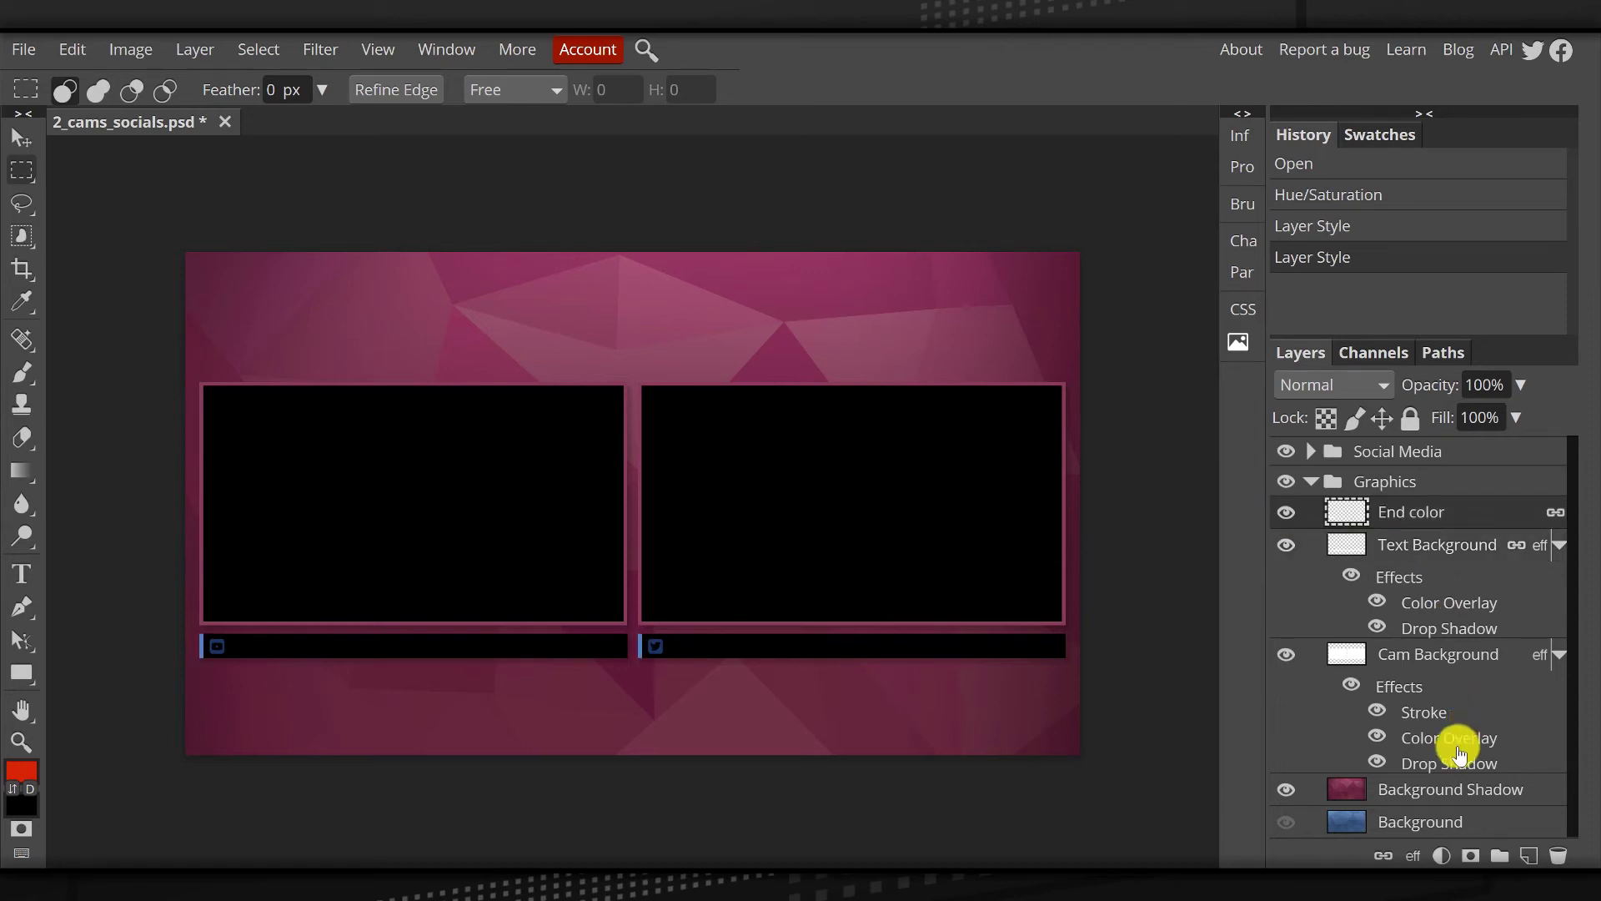
Give End color a canvas-sampled pink b5456d Color Overlay, then collapse the Graphics group.
left_click(1412, 856)
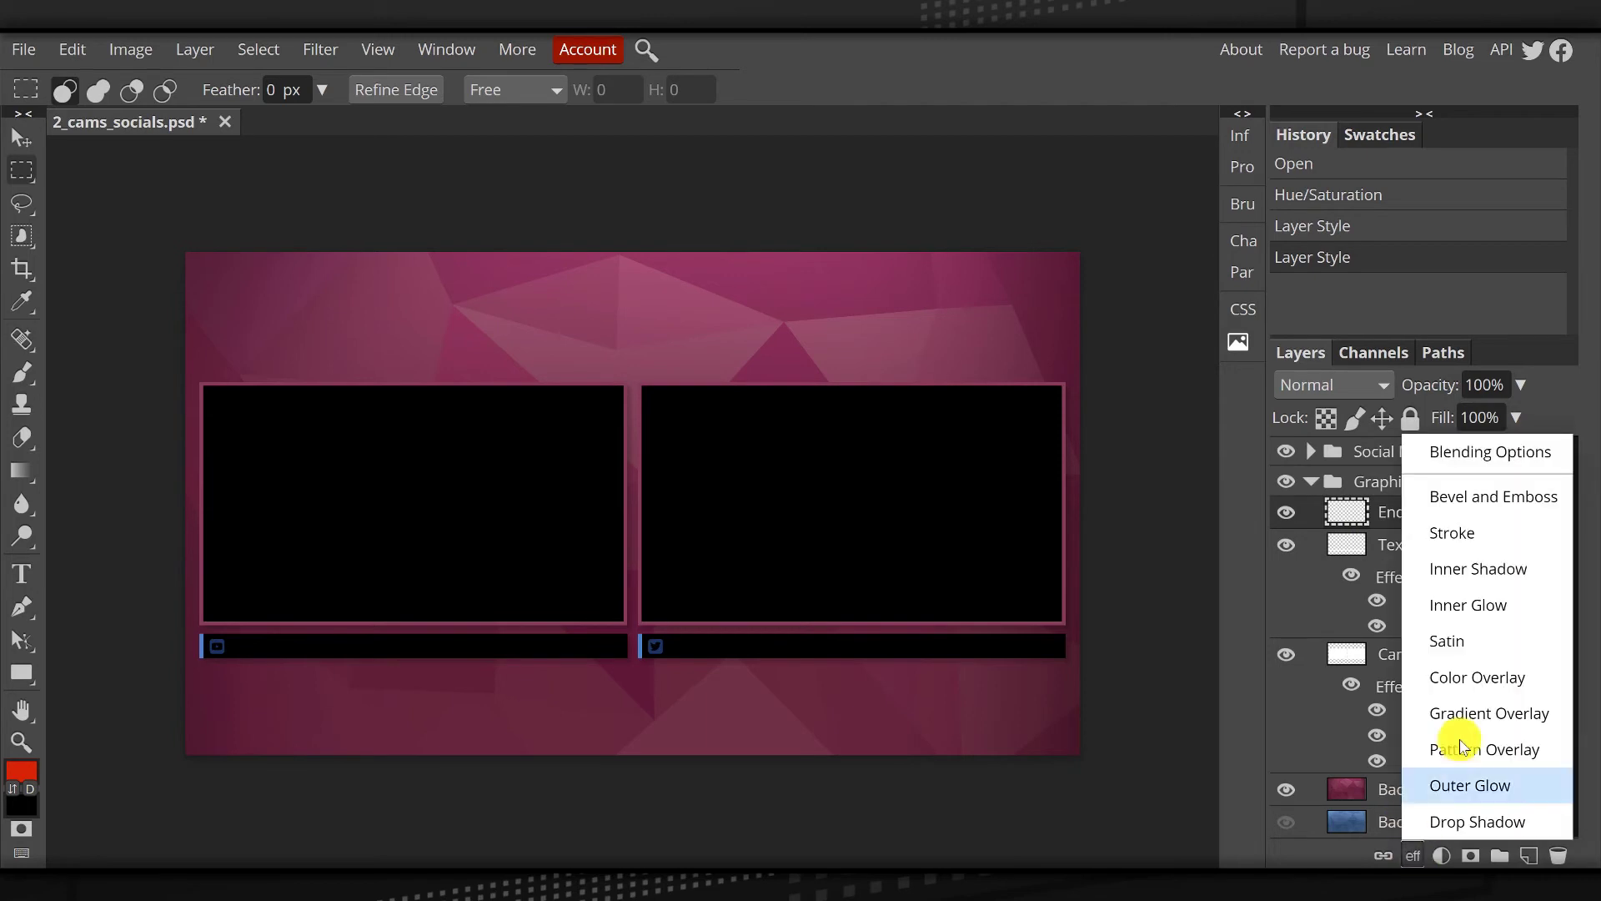
left_click(1476, 680)
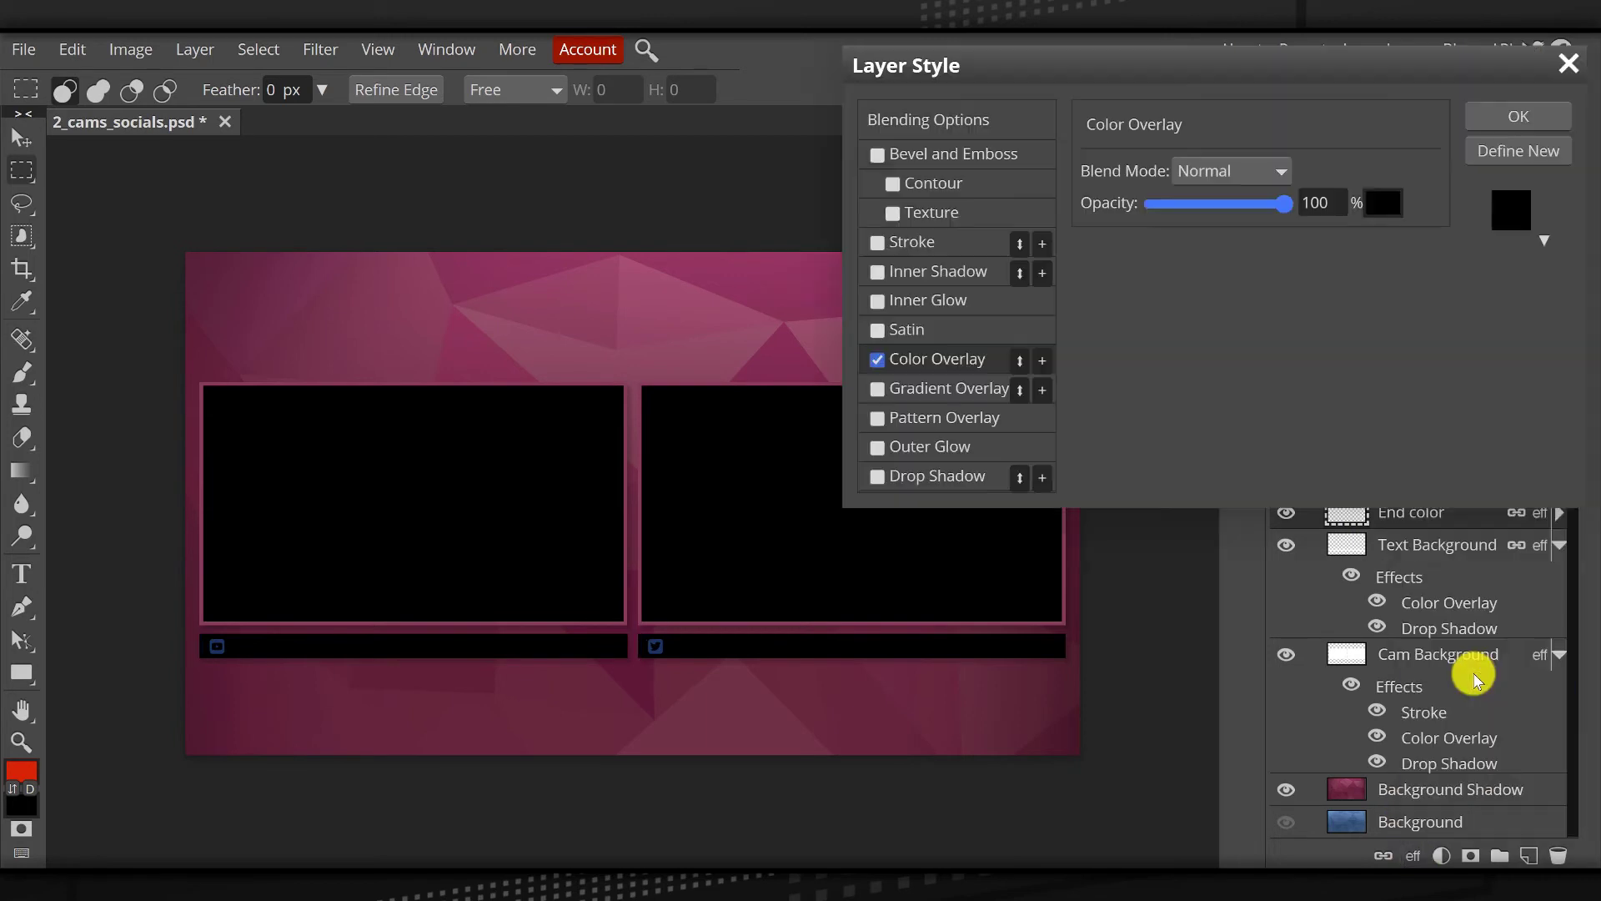
left_click(1381, 204)
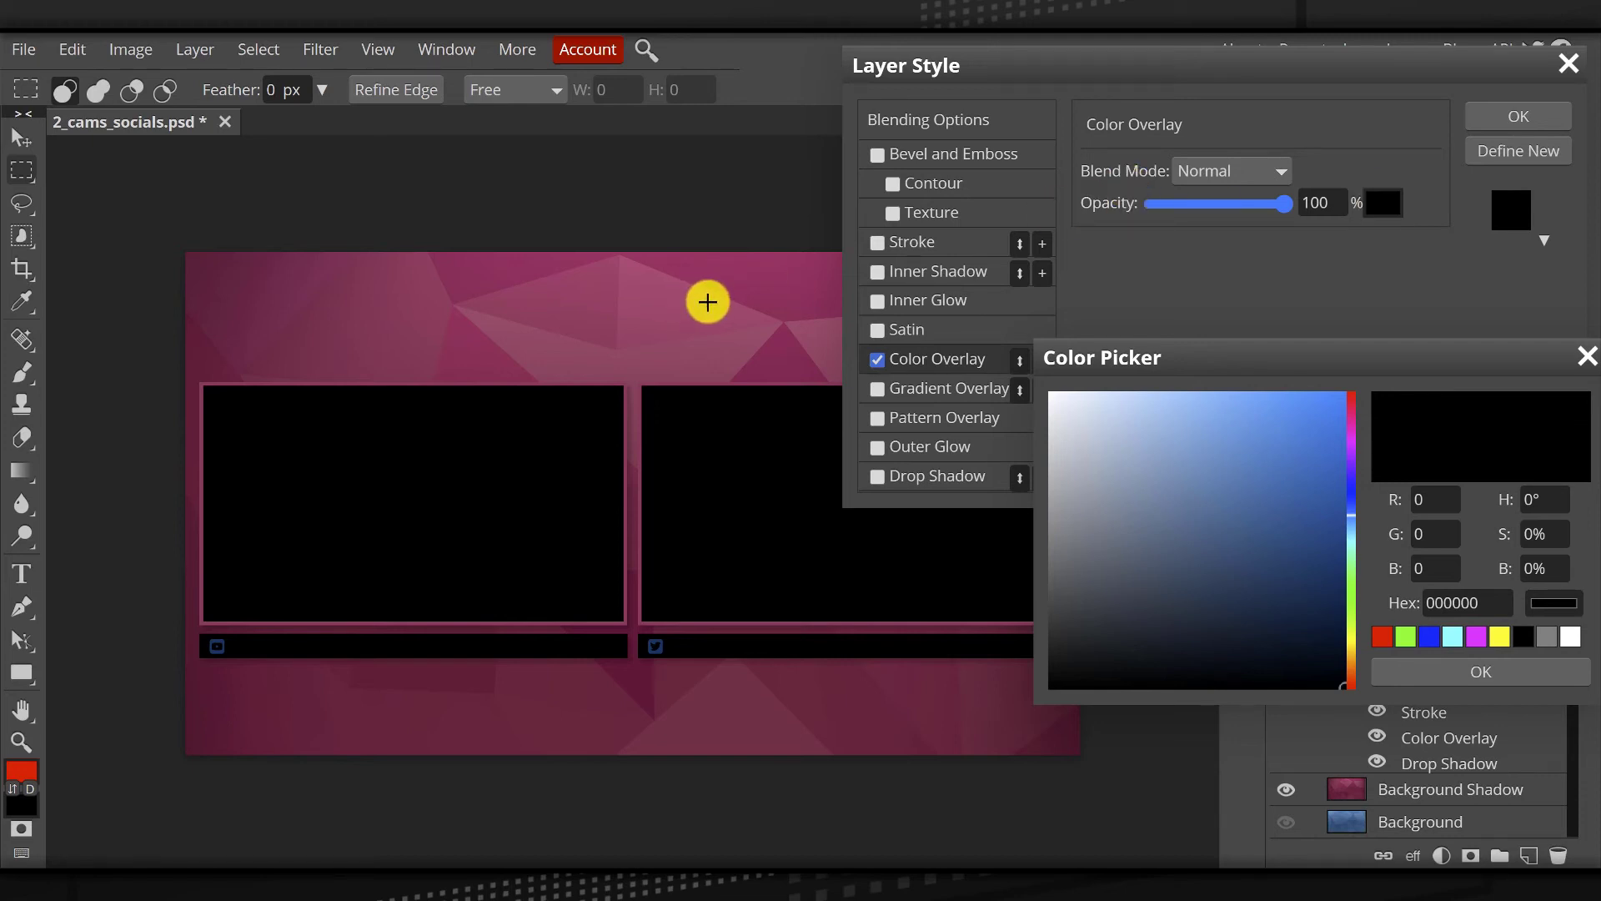
left_click(675, 301)
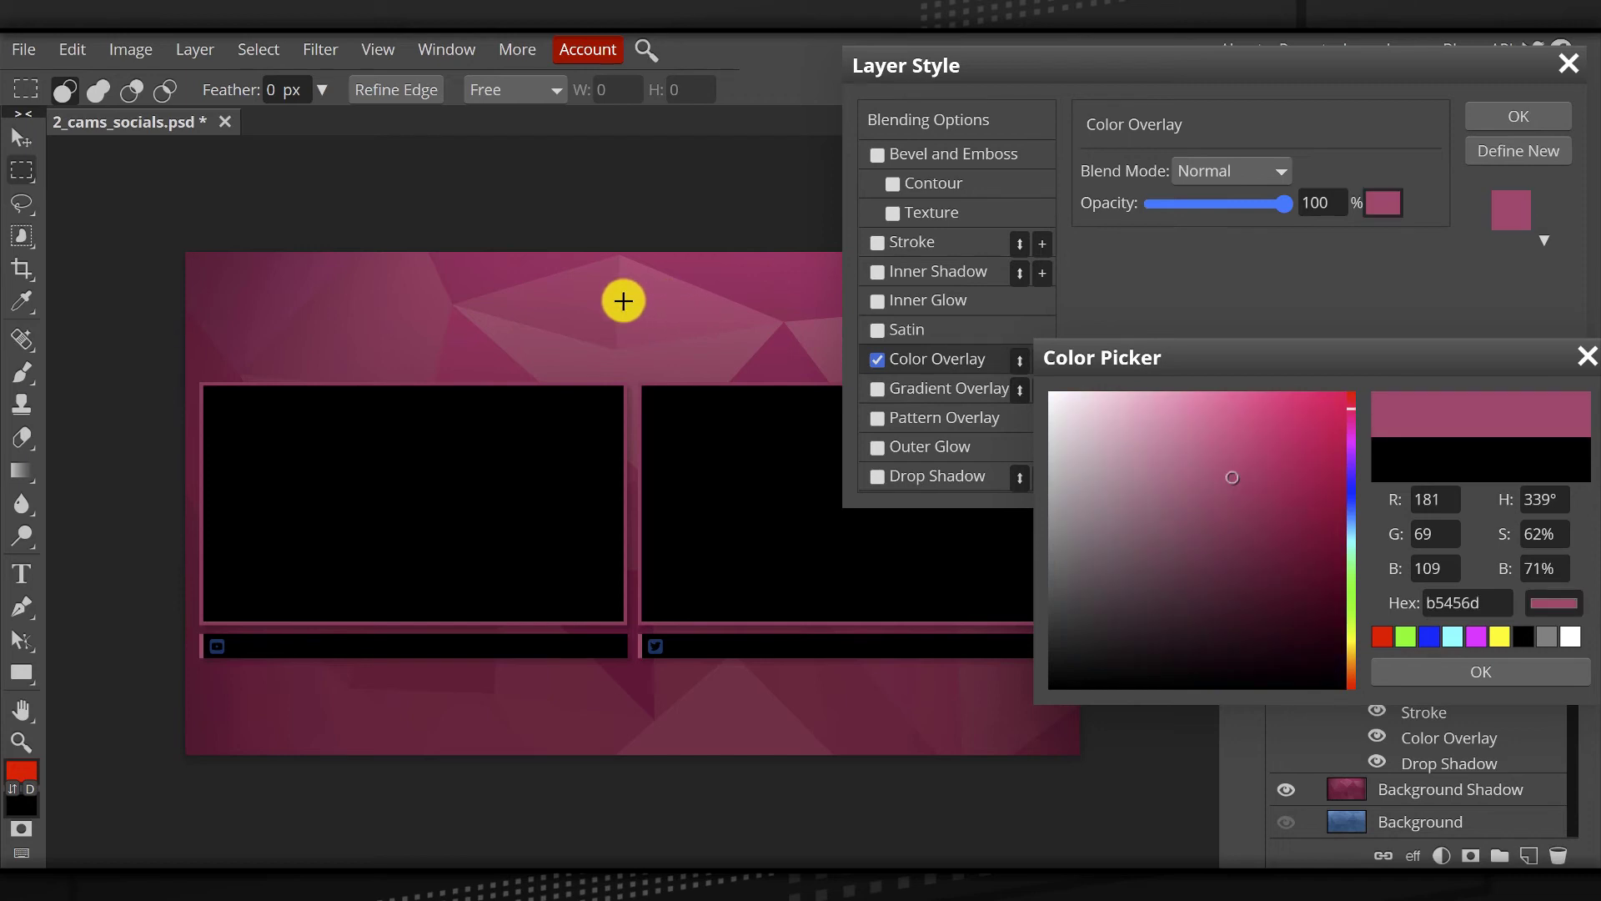
left_click(1451, 673)
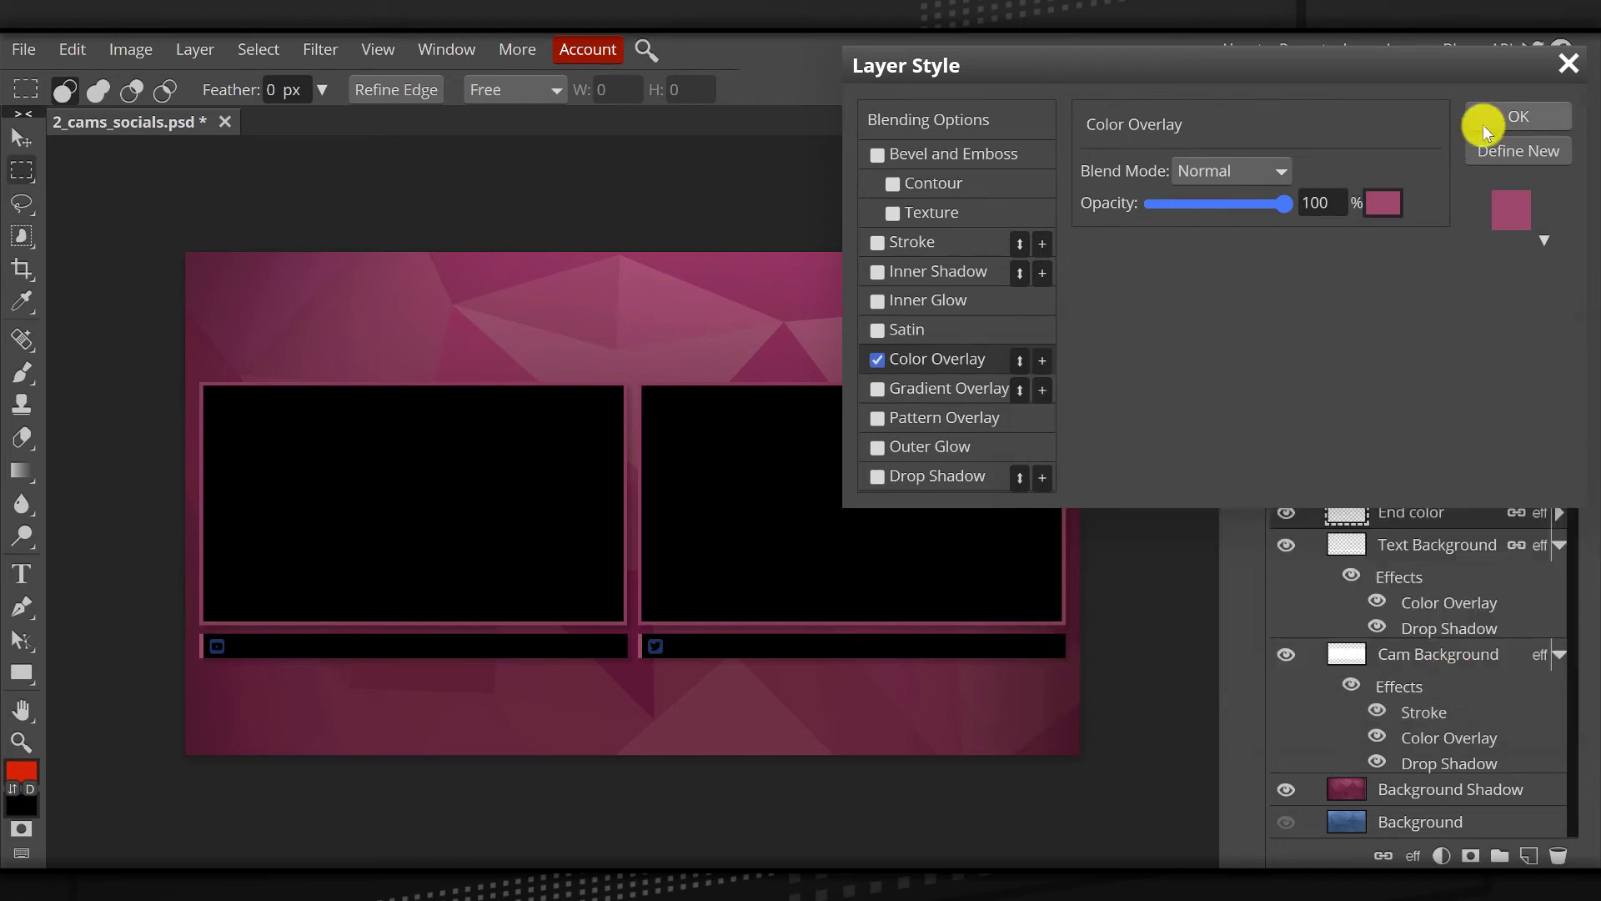
left_click(1518, 117)
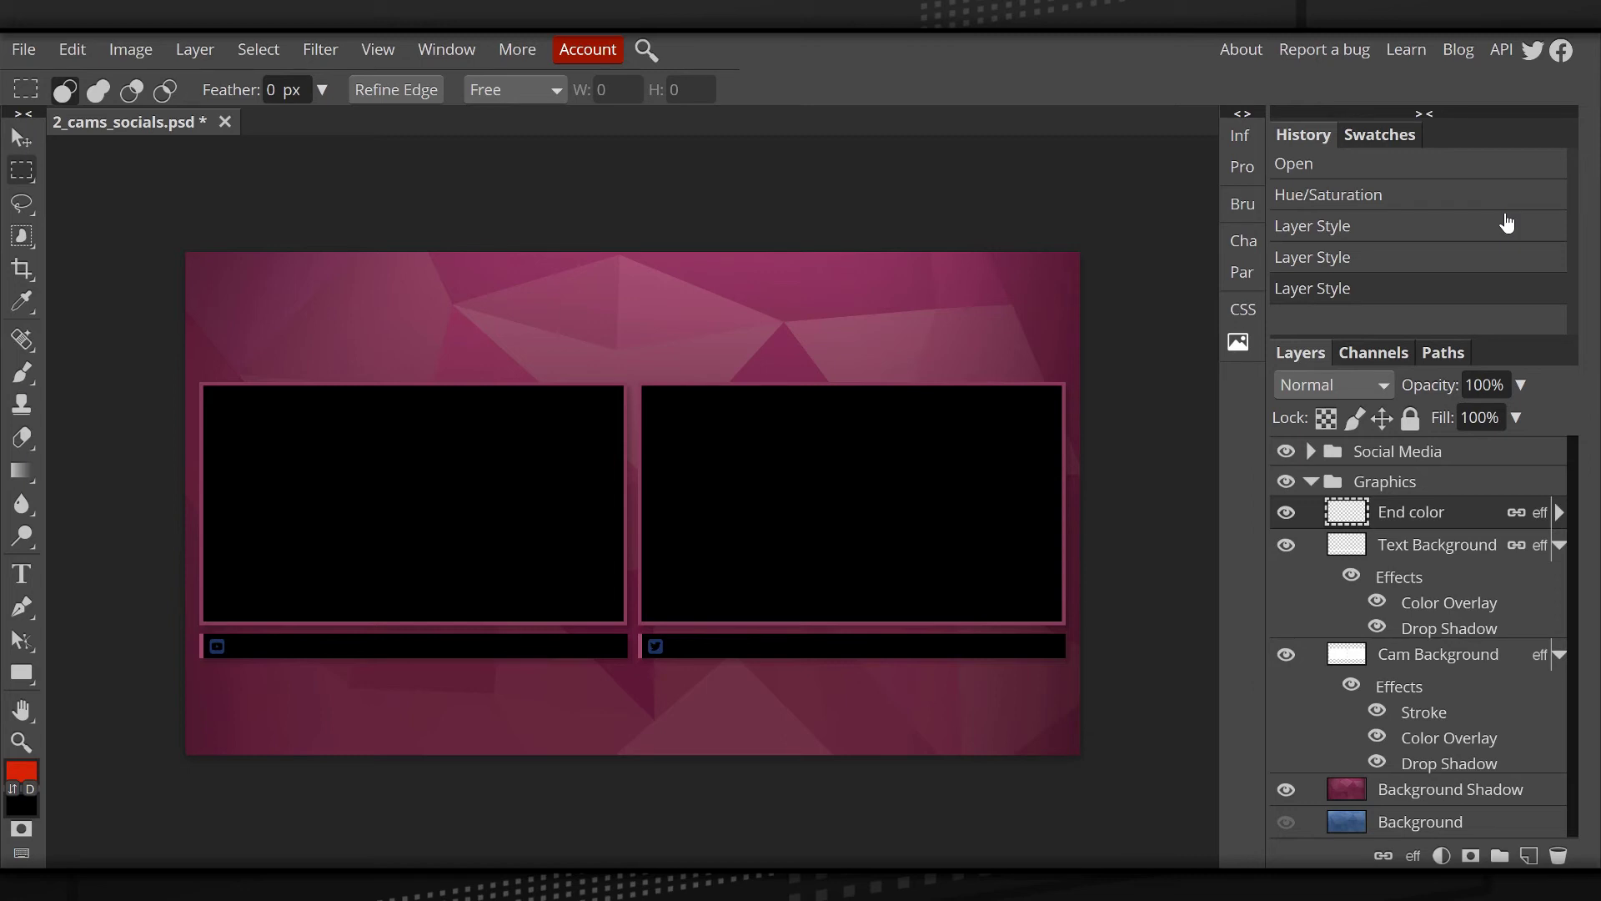
left_click(1311, 482)
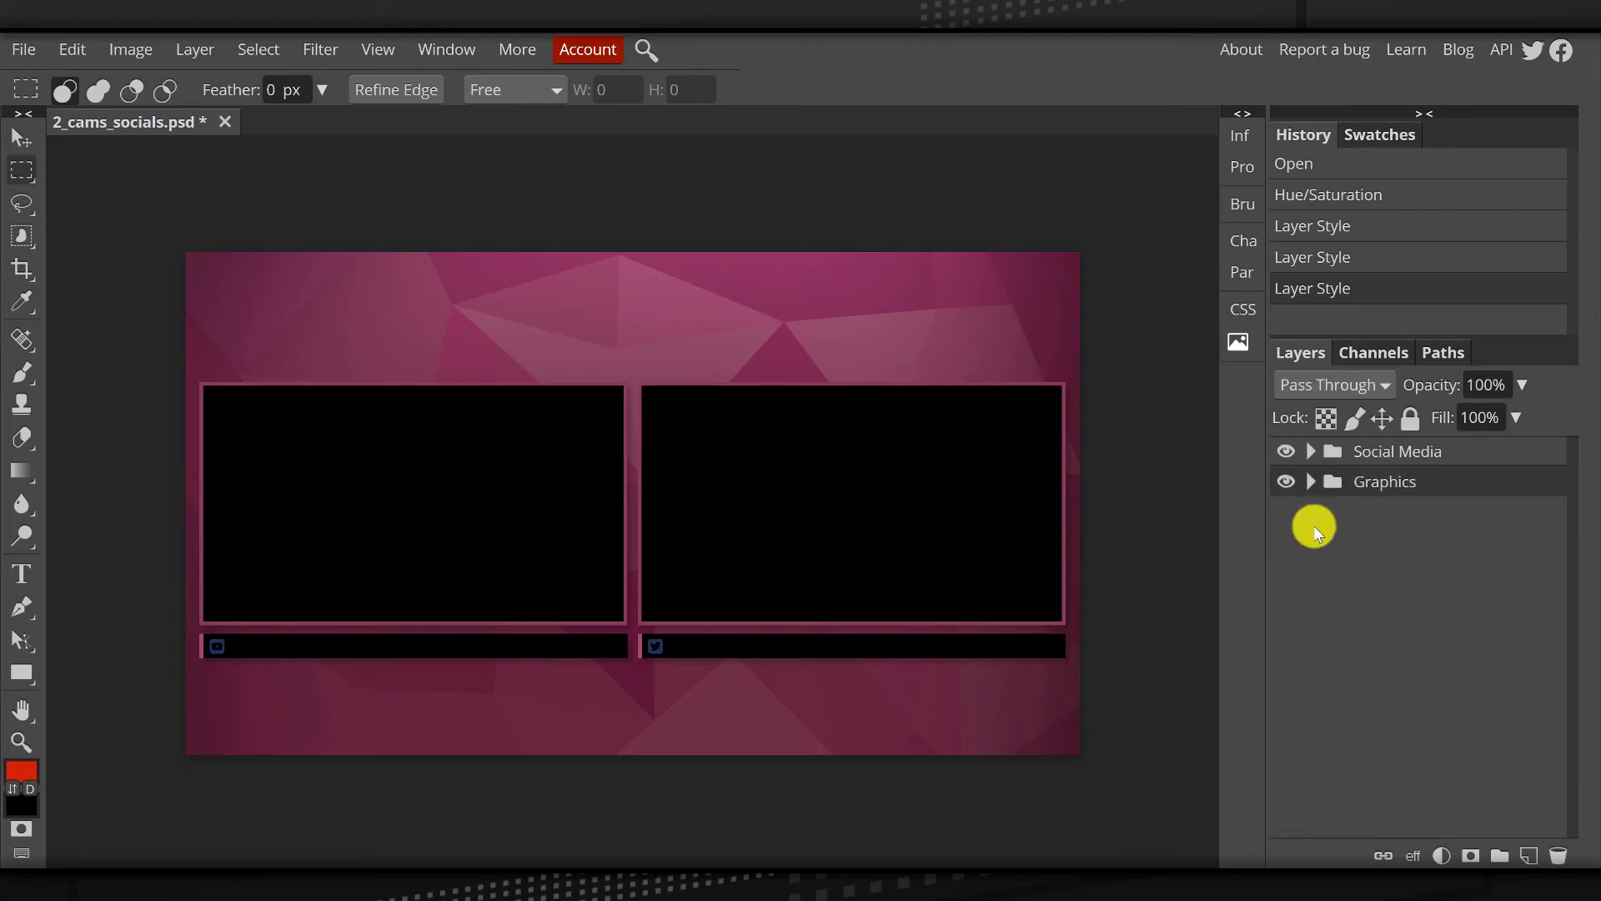
Expand the Social Media and Left Side groups and select the Your Social Name text layer.
left_click(1384, 448)
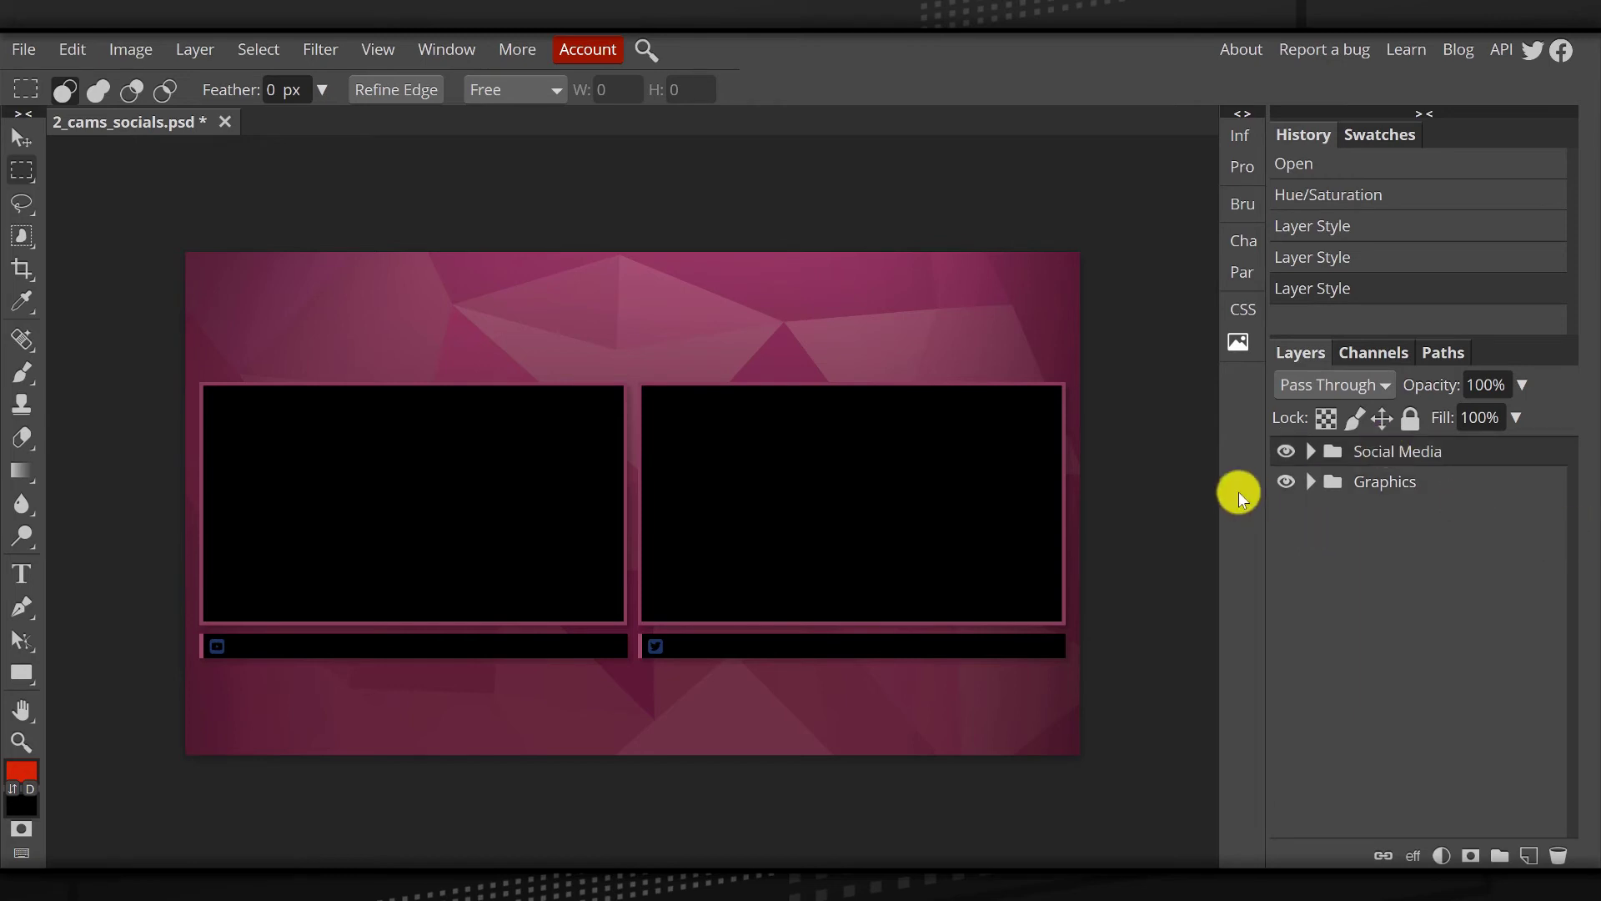
left_click(1312, 453)
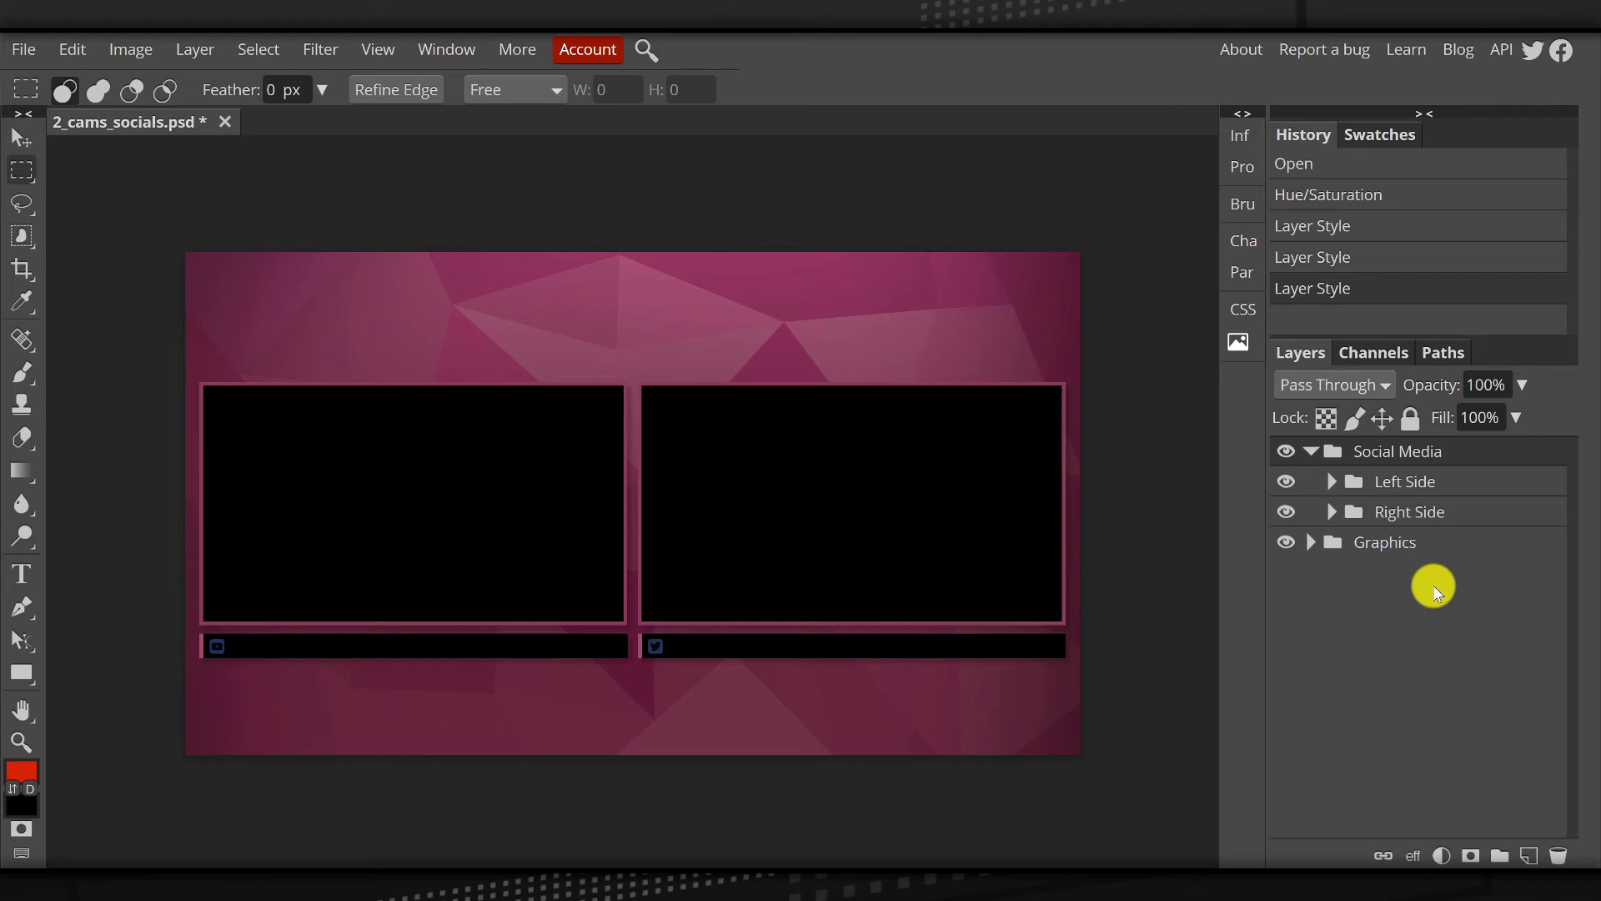
left_click(1288, 482)
left_click(1291, 484)
left_click(1291, 484)
left_click(1291, 484)
left_click(1331, 481)
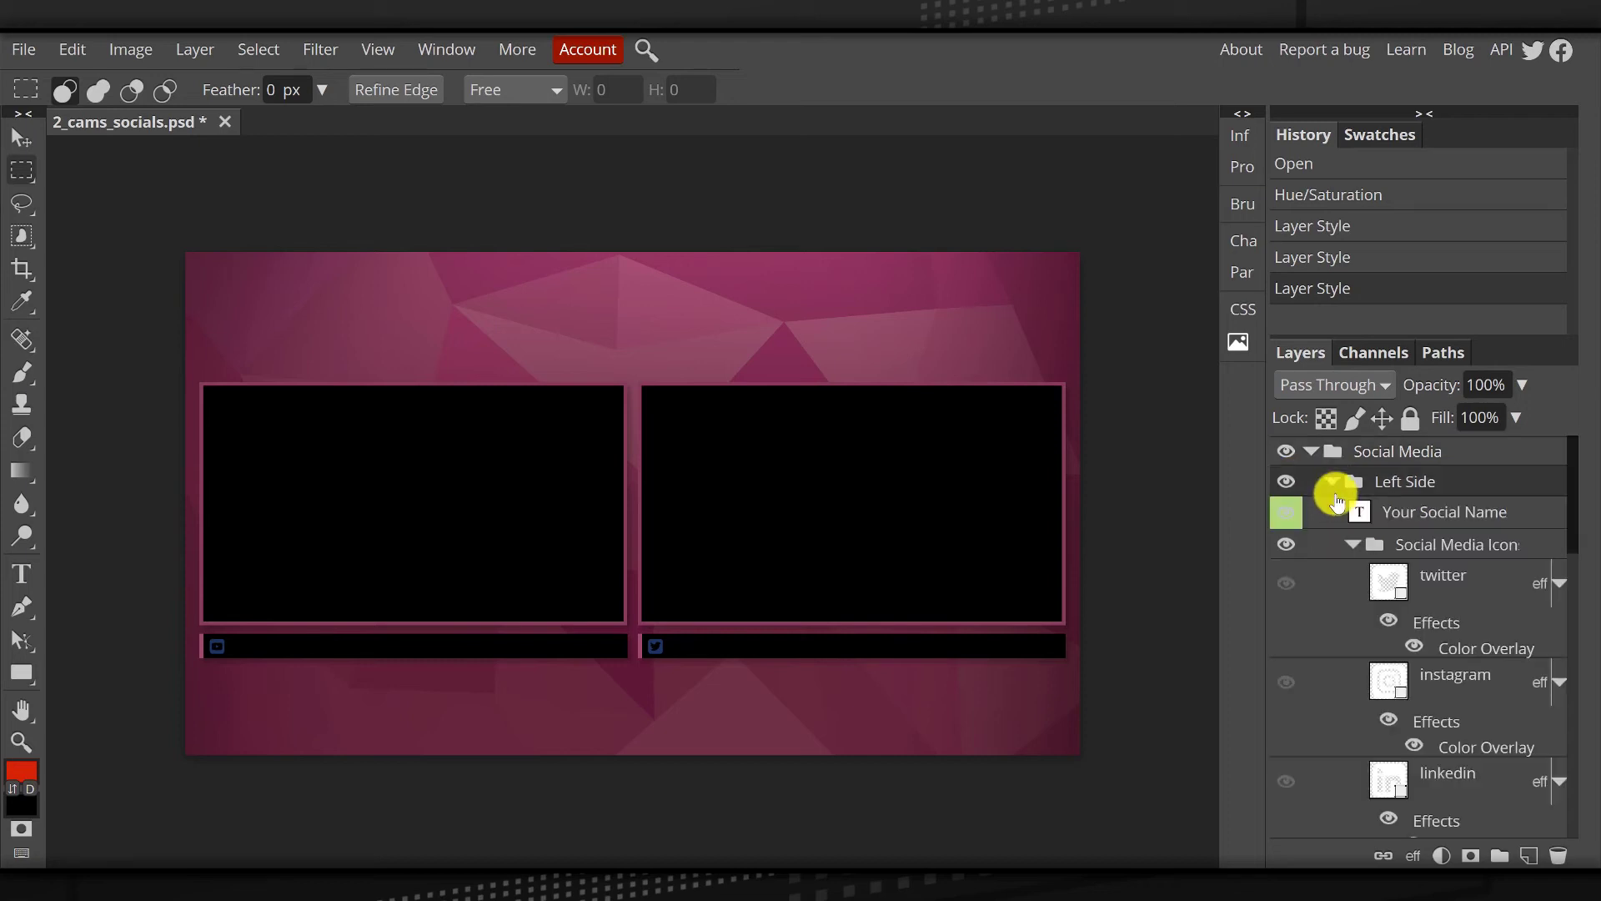
left_click(1449, 516)
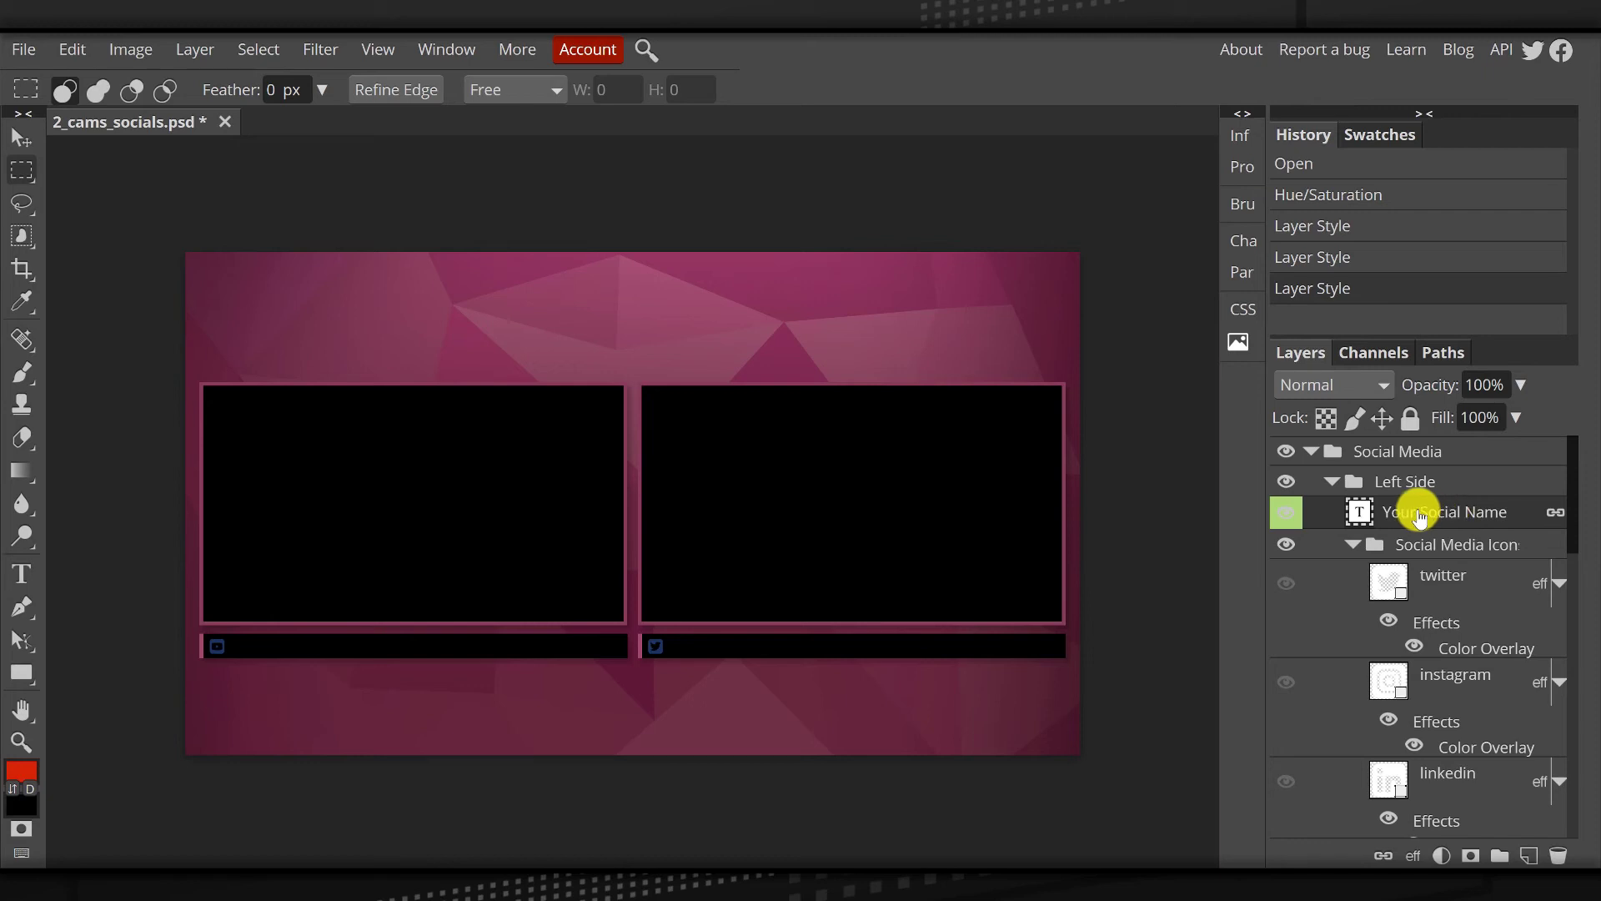
Give the Your Social Name text layer a white ffffff Color Overlay.
left_click(1411, 856)
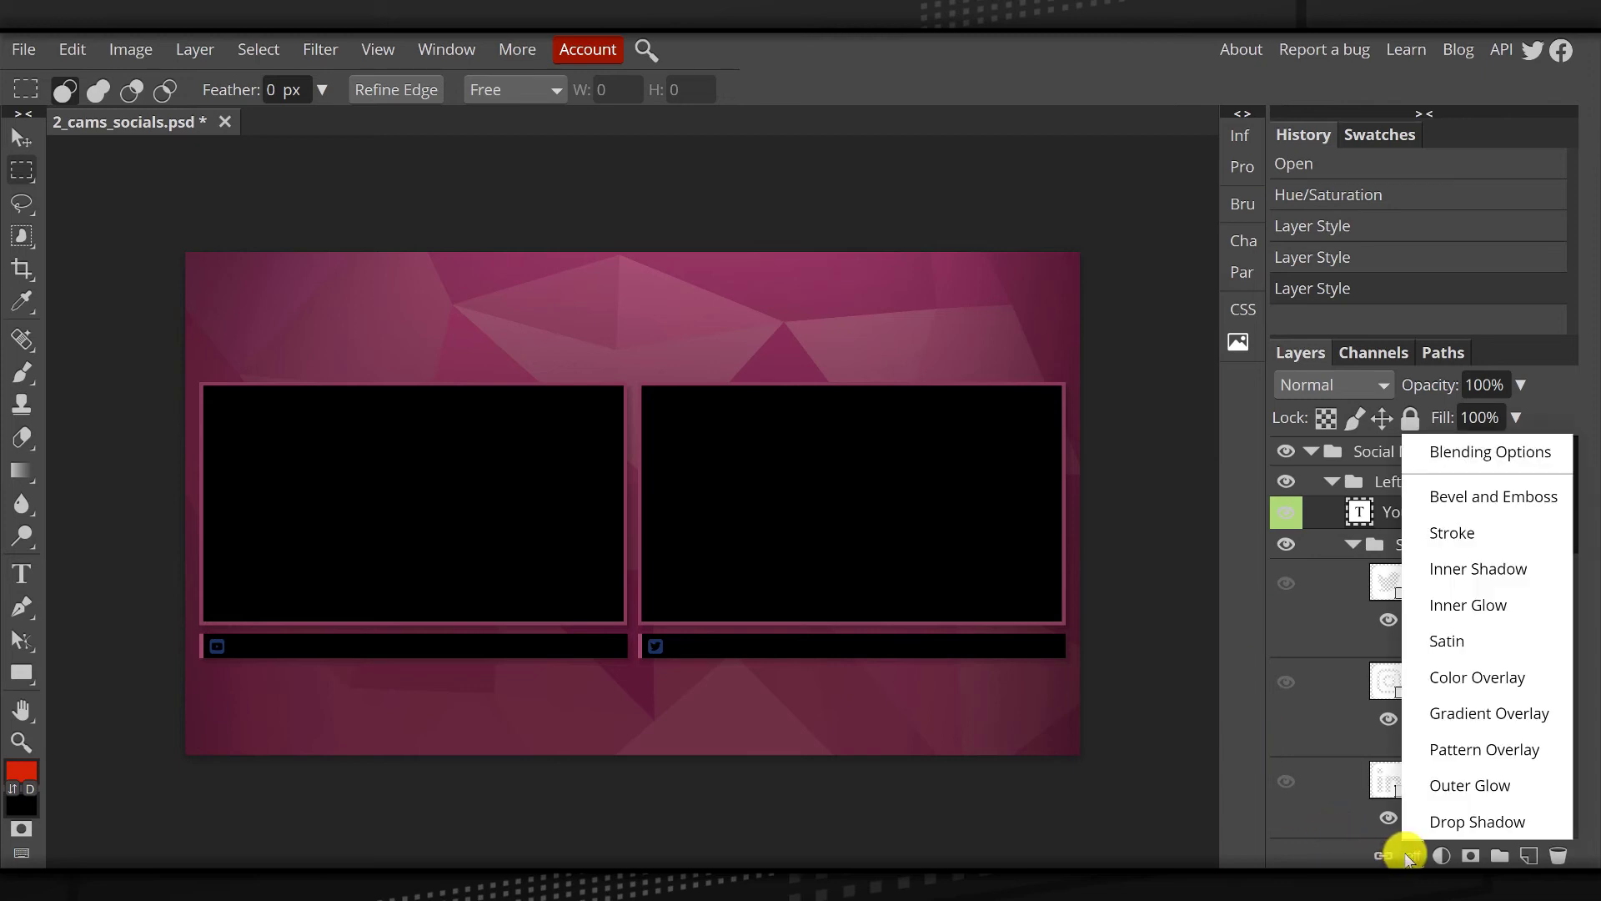
left_click(1479, 676)
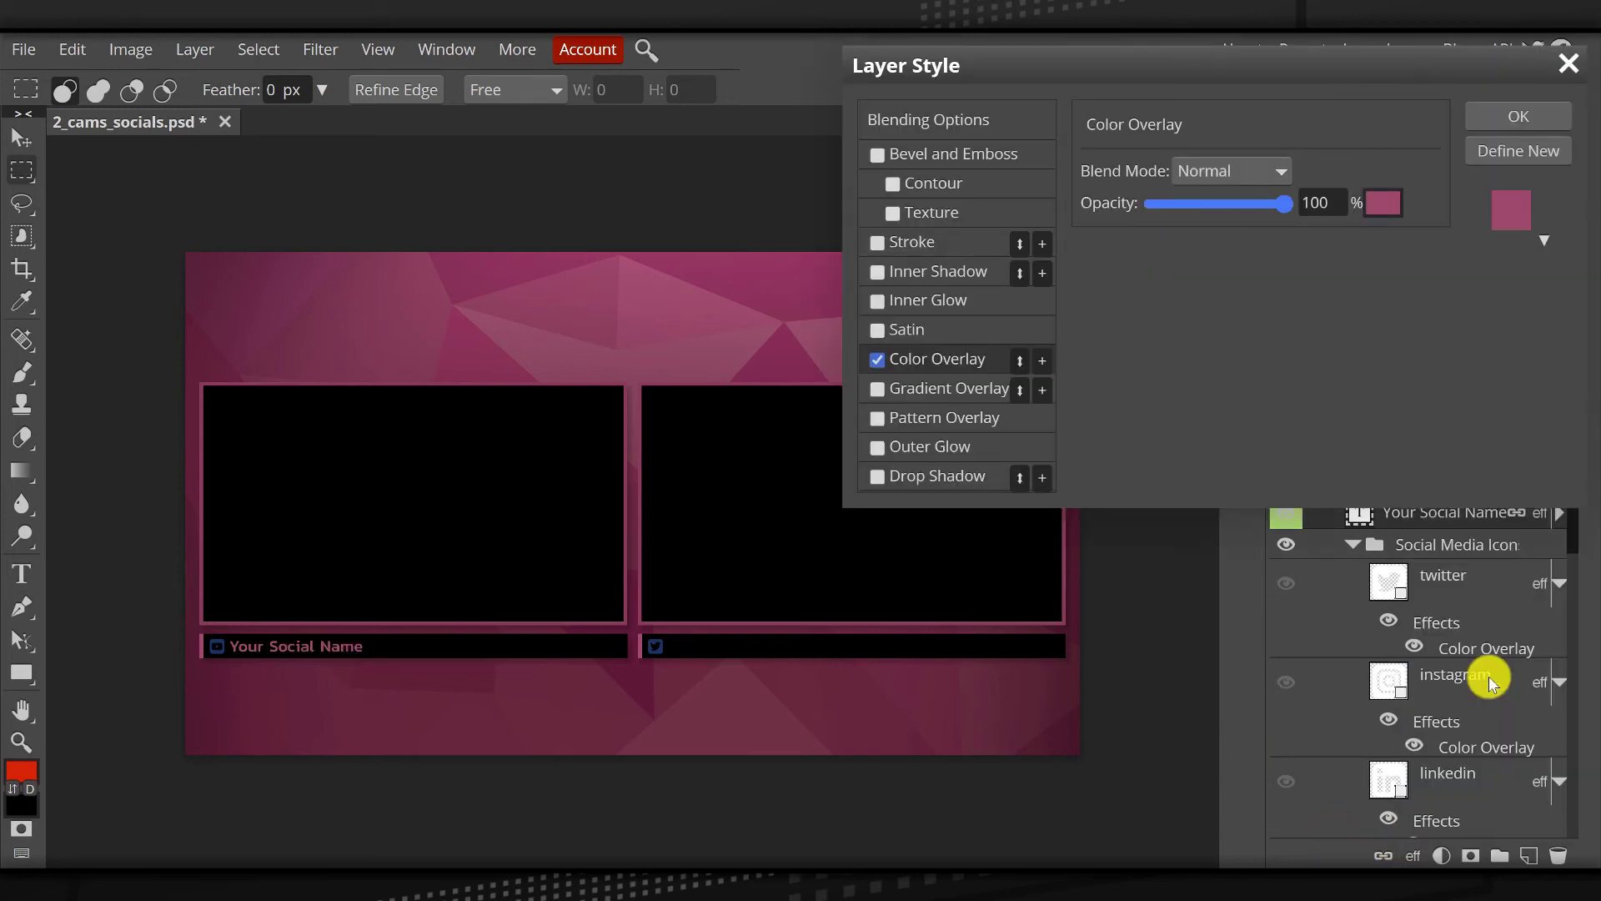
left_click(1378, 204)
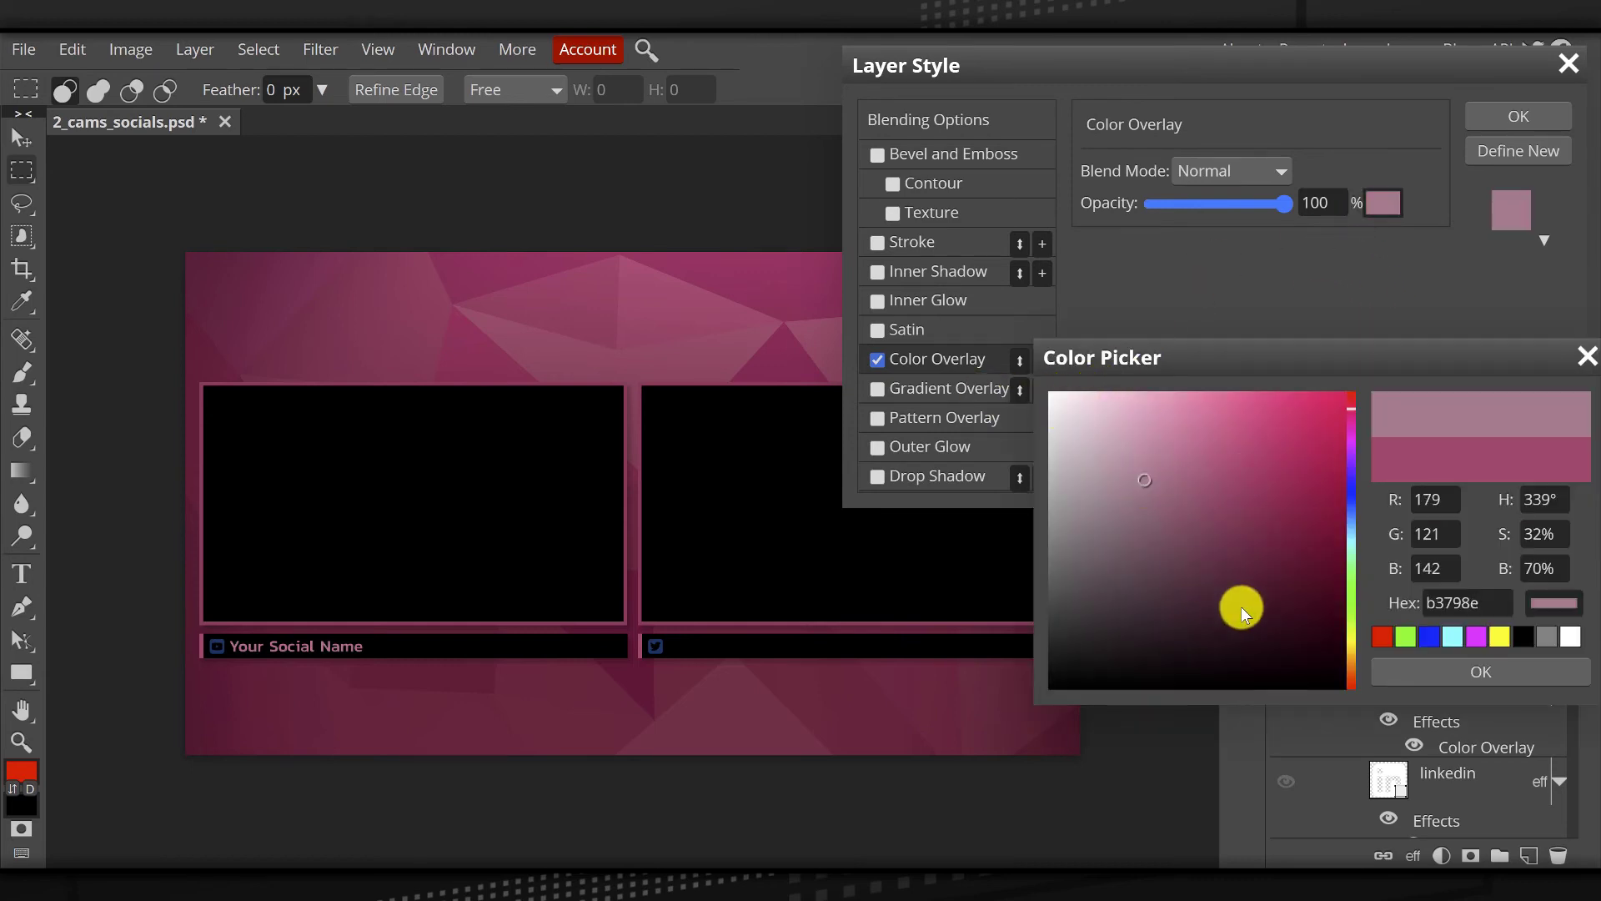
left_click_drag(1241, 608, 1305, 445)
left_click(1084, 422)
left_click(1052, 398)
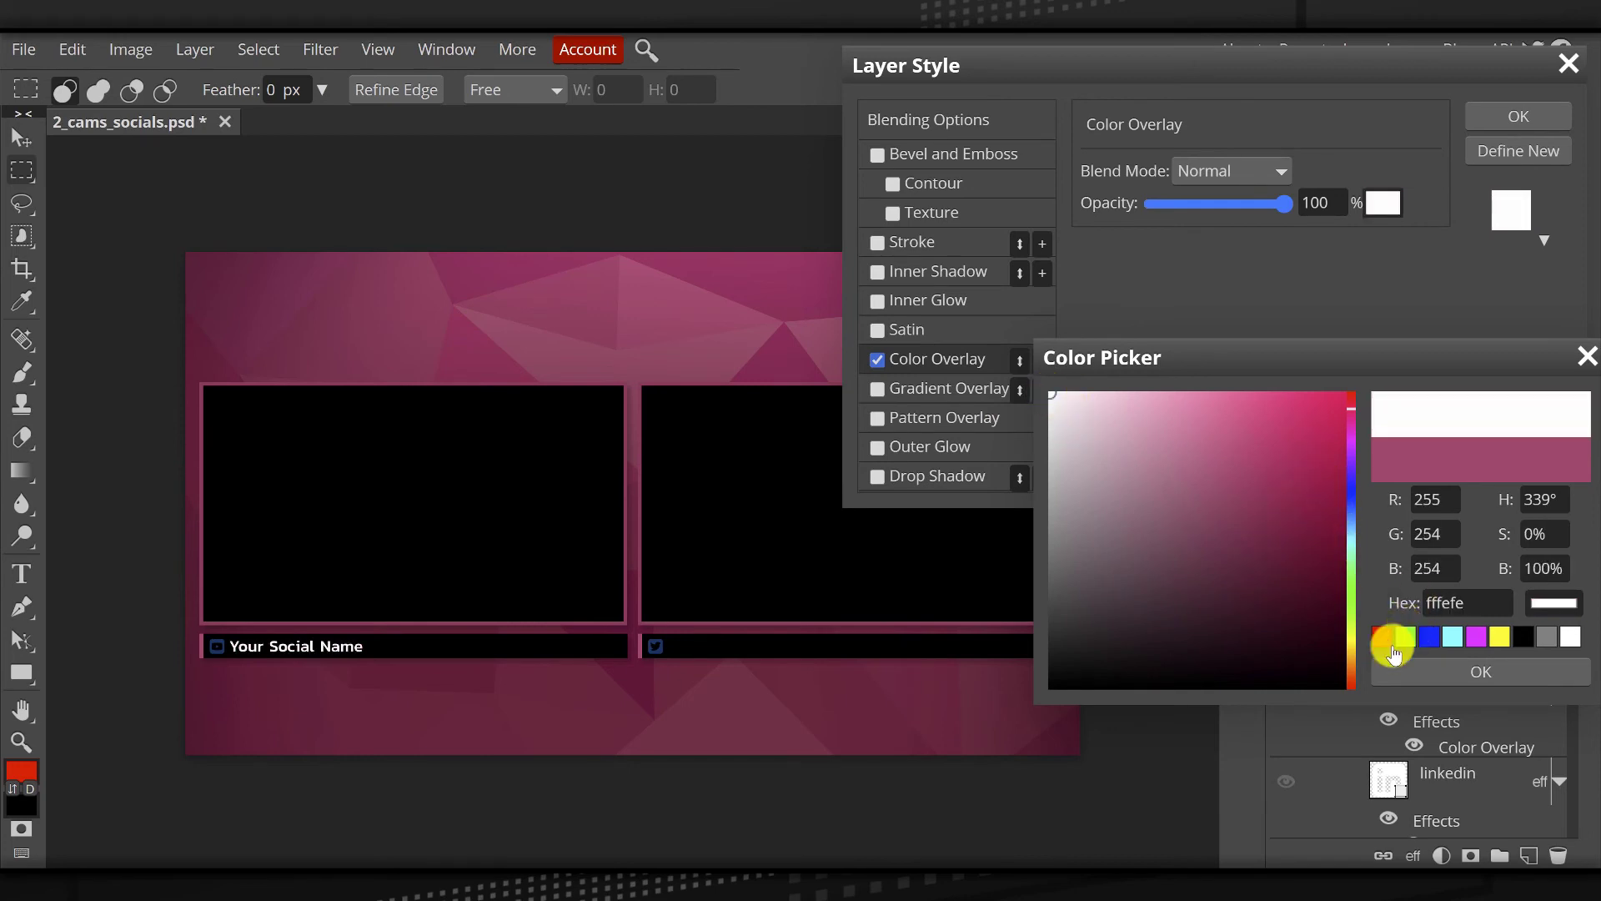
left_click(1476, 636)
left_click(1570, 644)
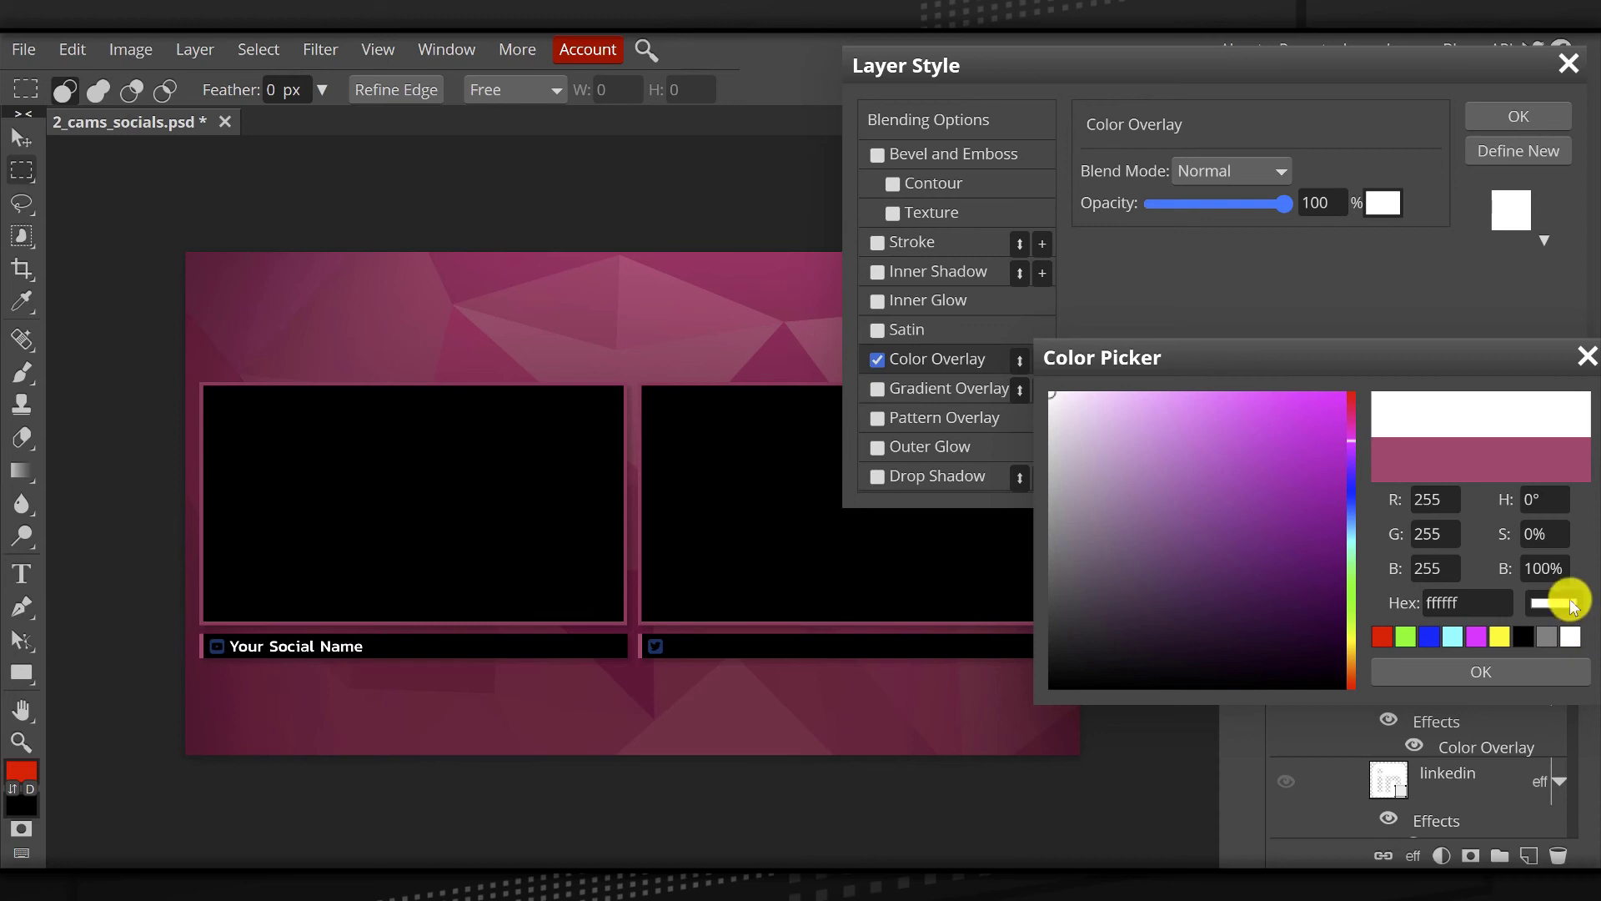
left_click(1537, 669)
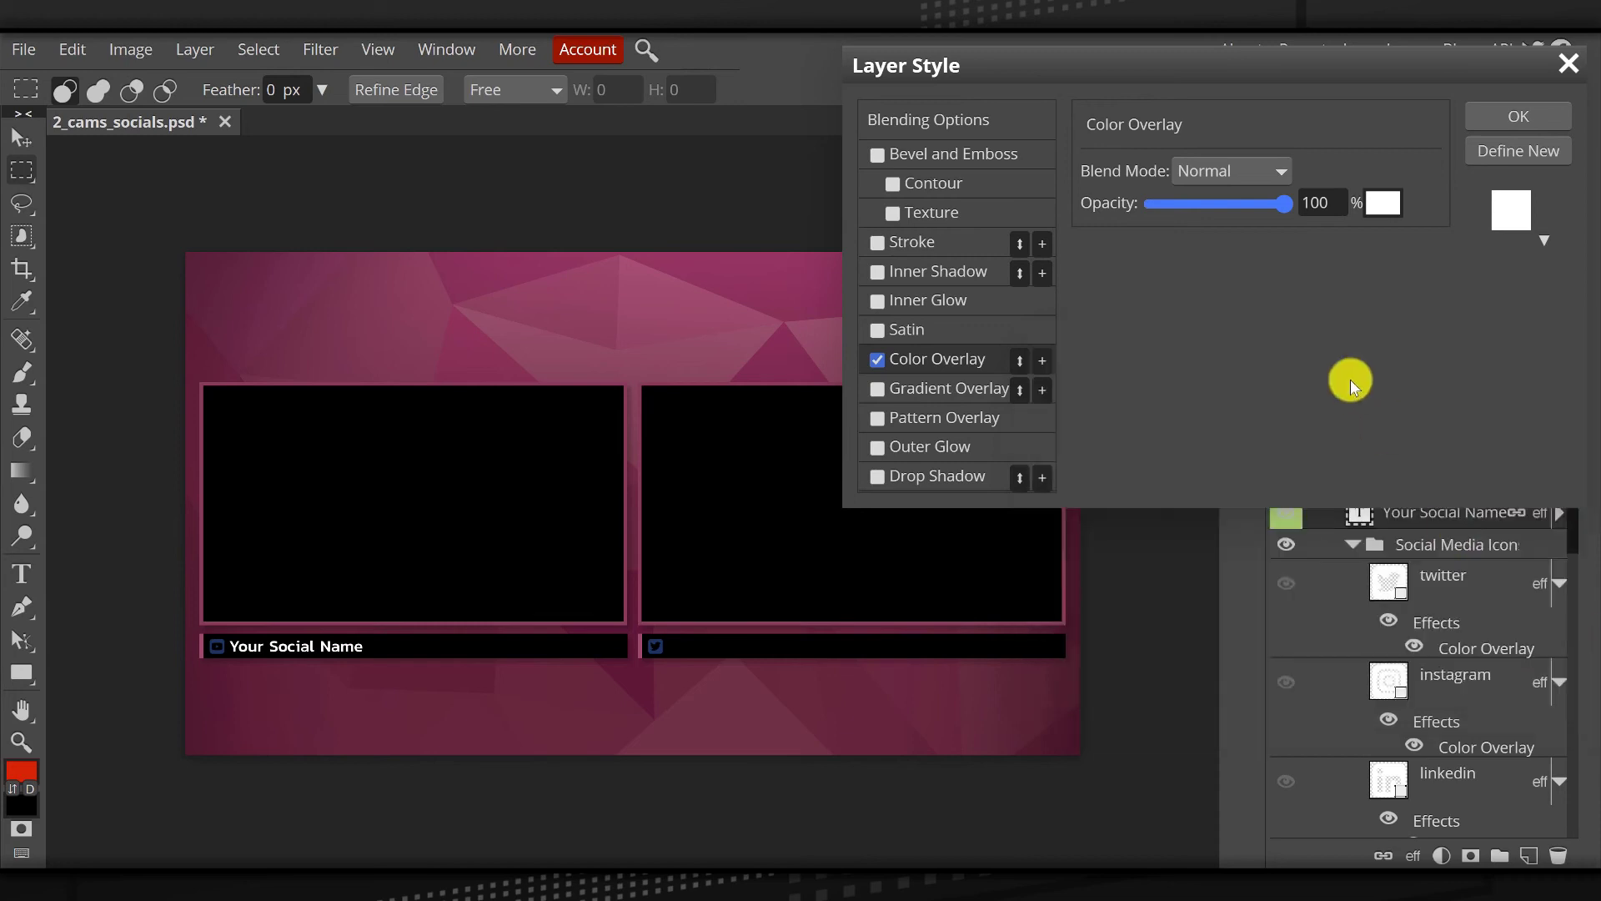
left_click(1511, 116)
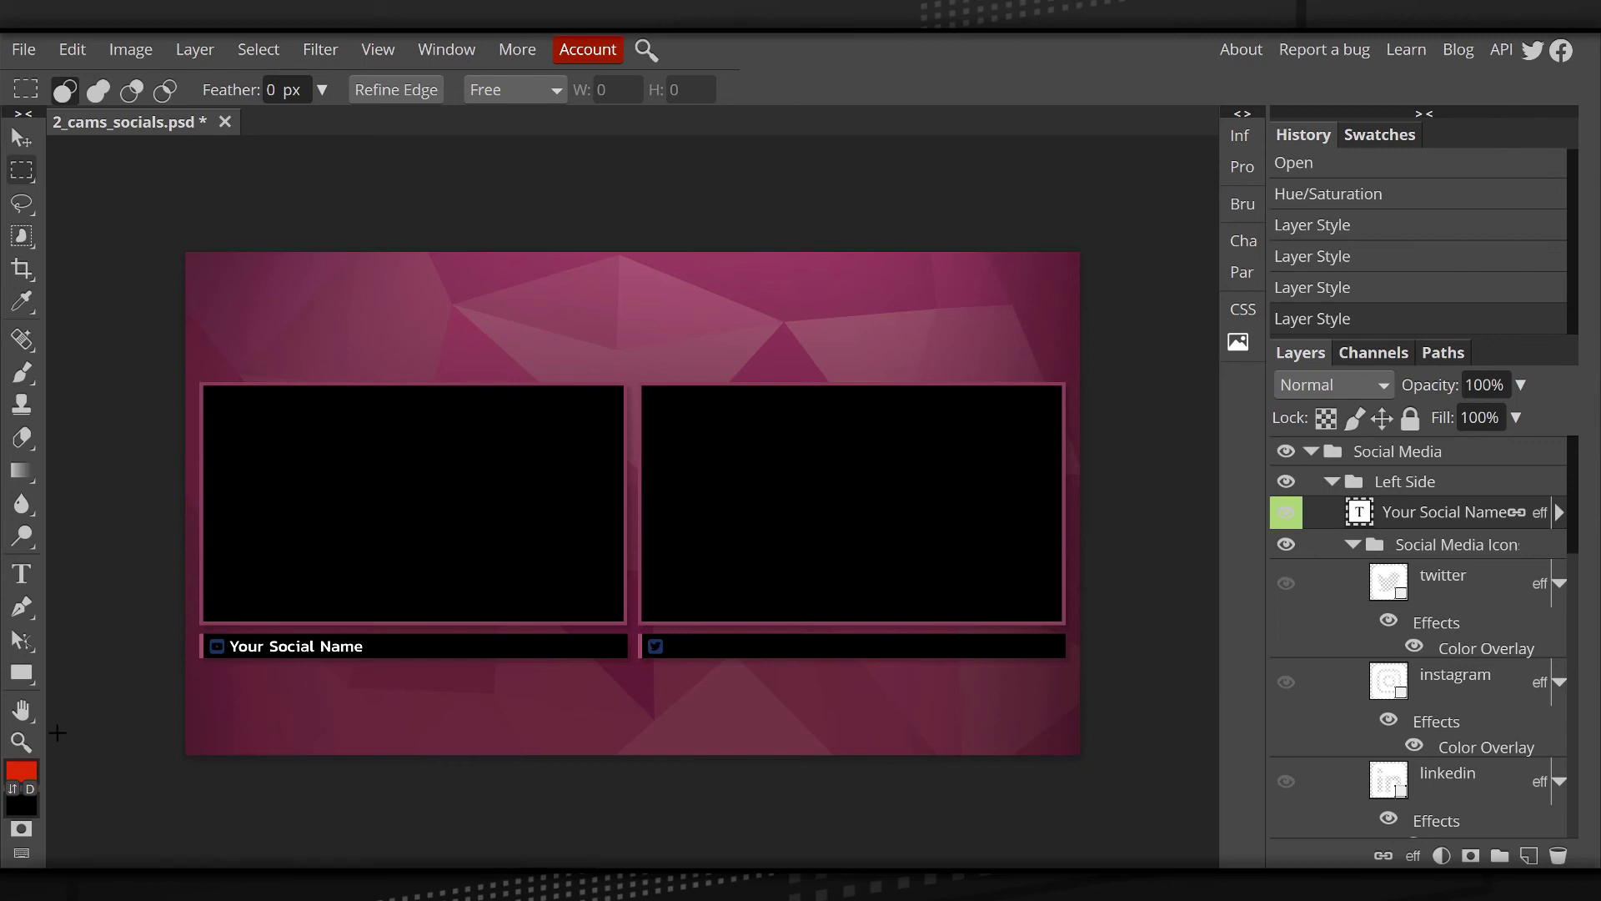
Expand the Right Side group and select the Guest's Social Name text layer.
key("t")
scroll(1430, 607, "down", 8)
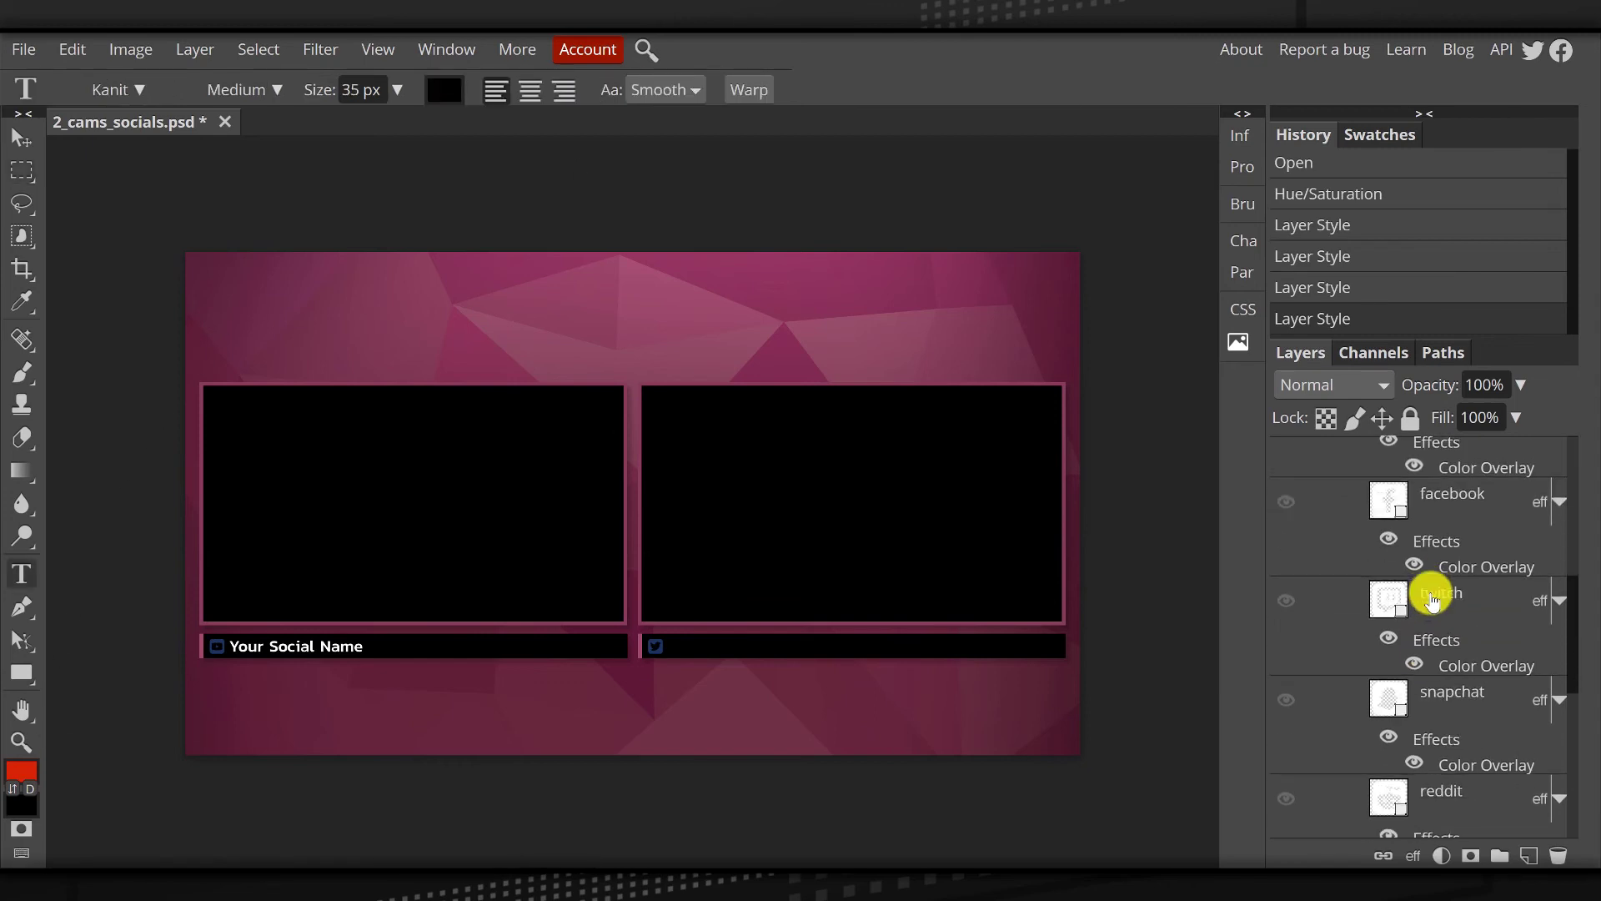
left_click(1332, 793)
scroll(1332, 634, "down", 1)
left_click(1405, 759)
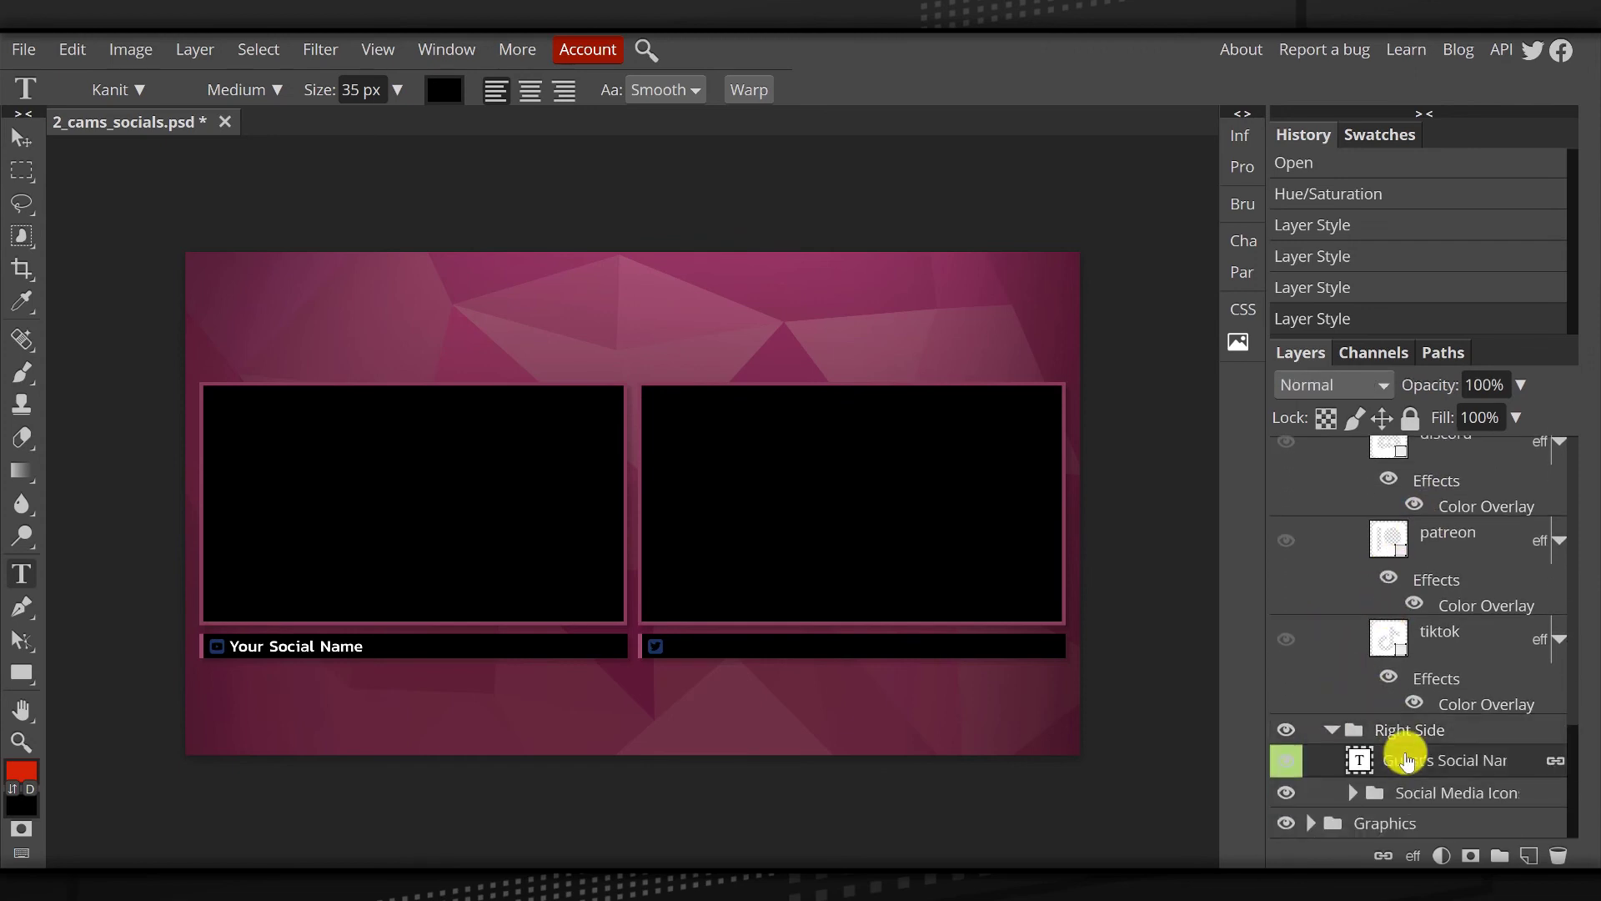
Apply a white Color Overlay to the Guest's Social Name text.
left_click(1414, 855)
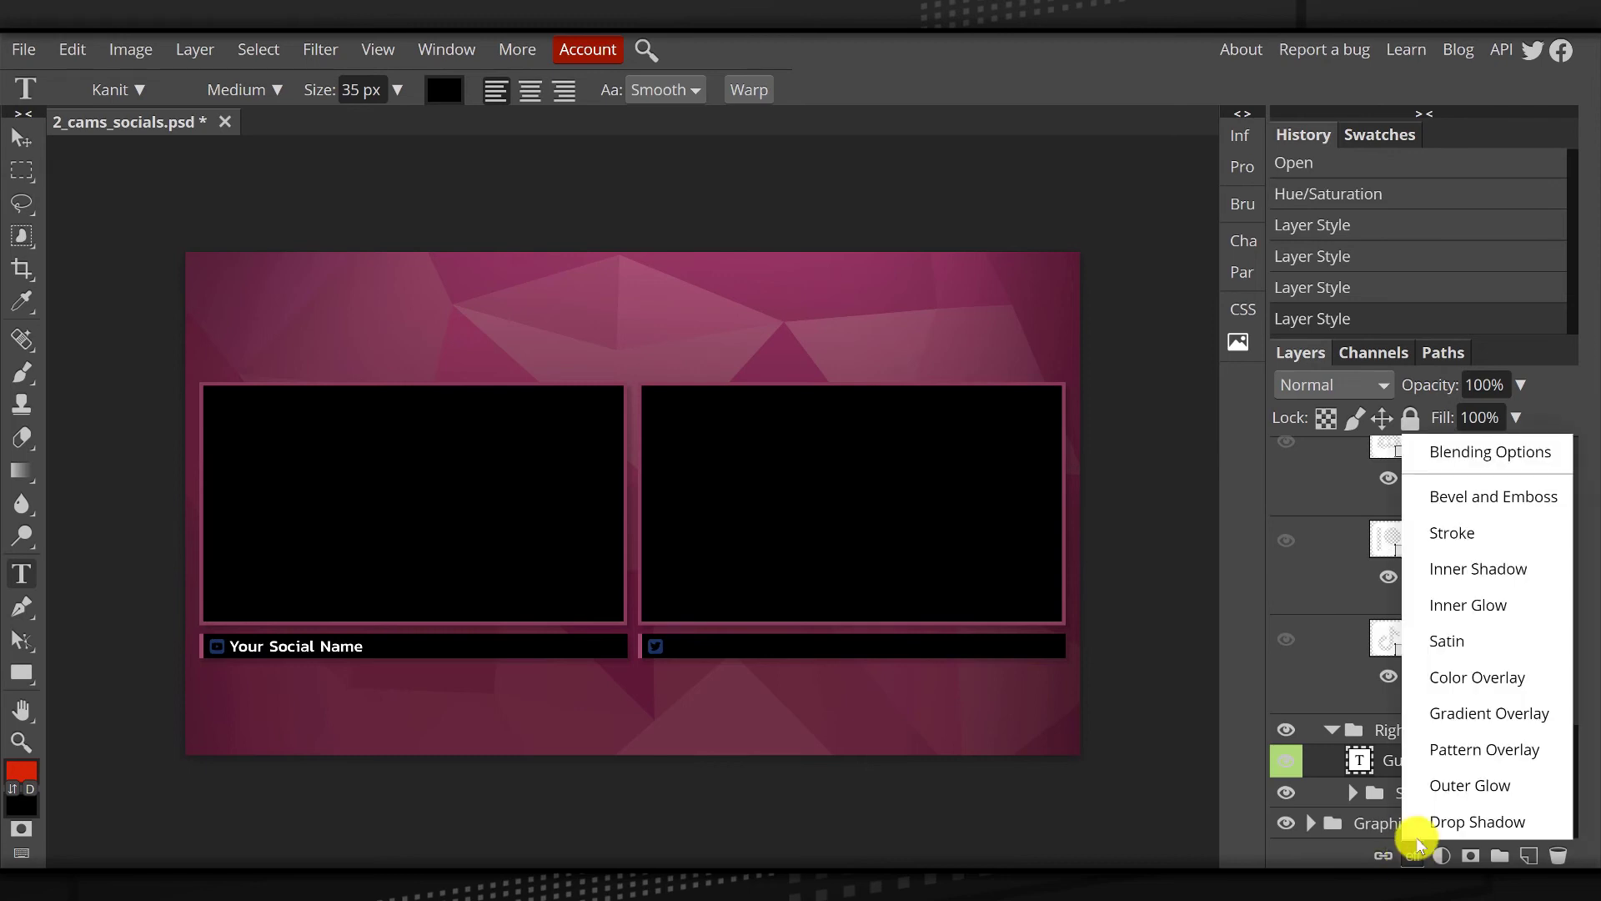
left_click(1469, 680)
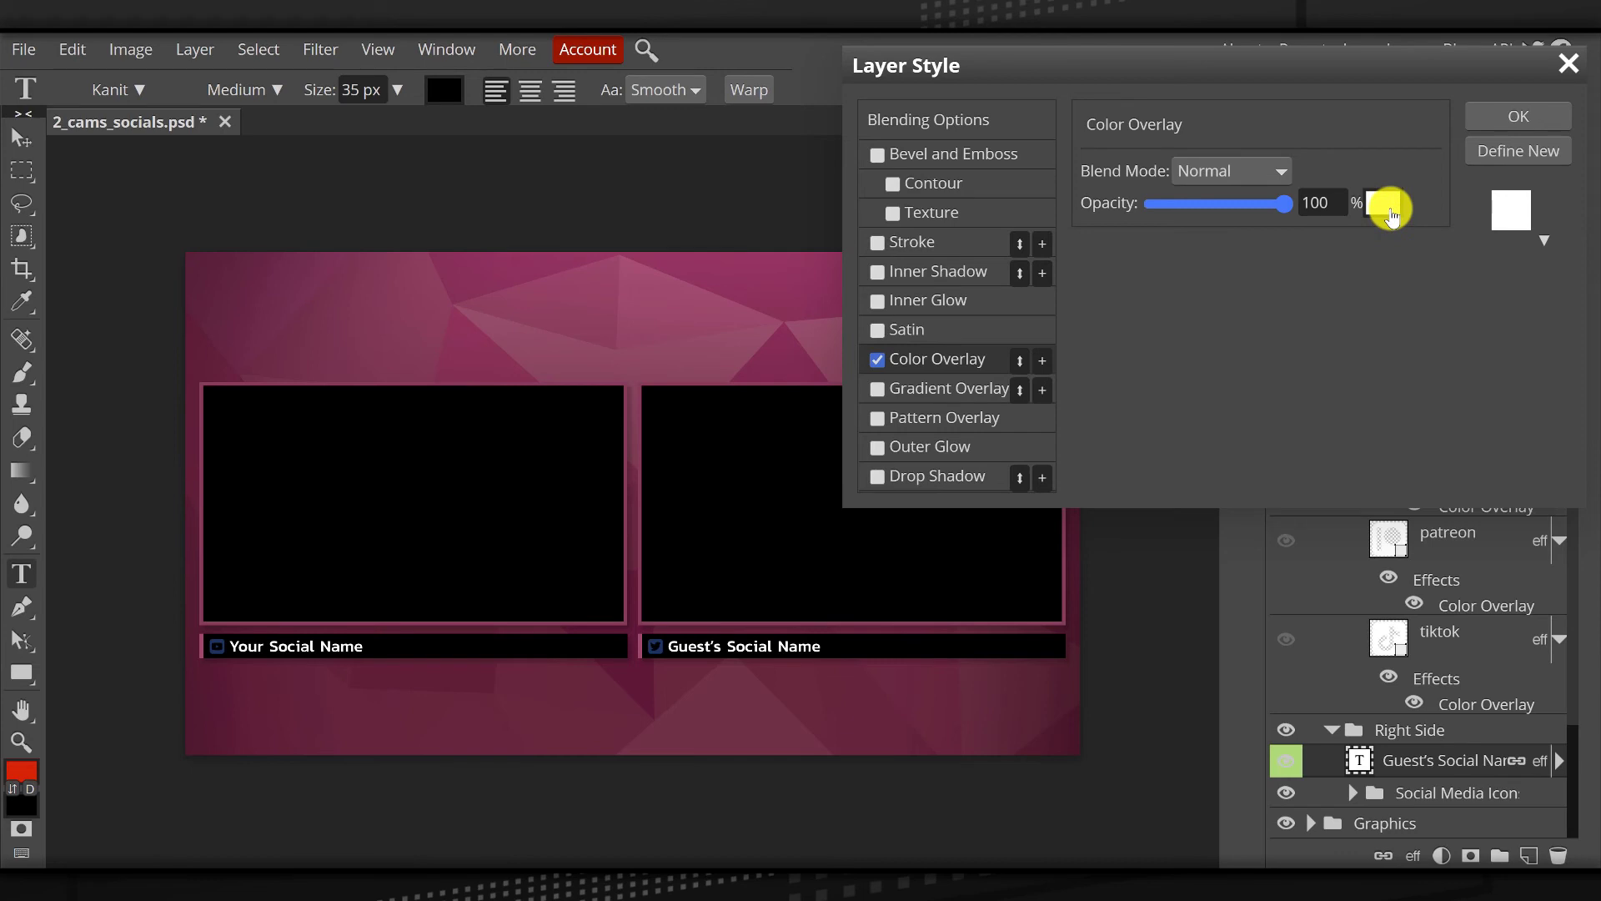
left_click(1521, 115)
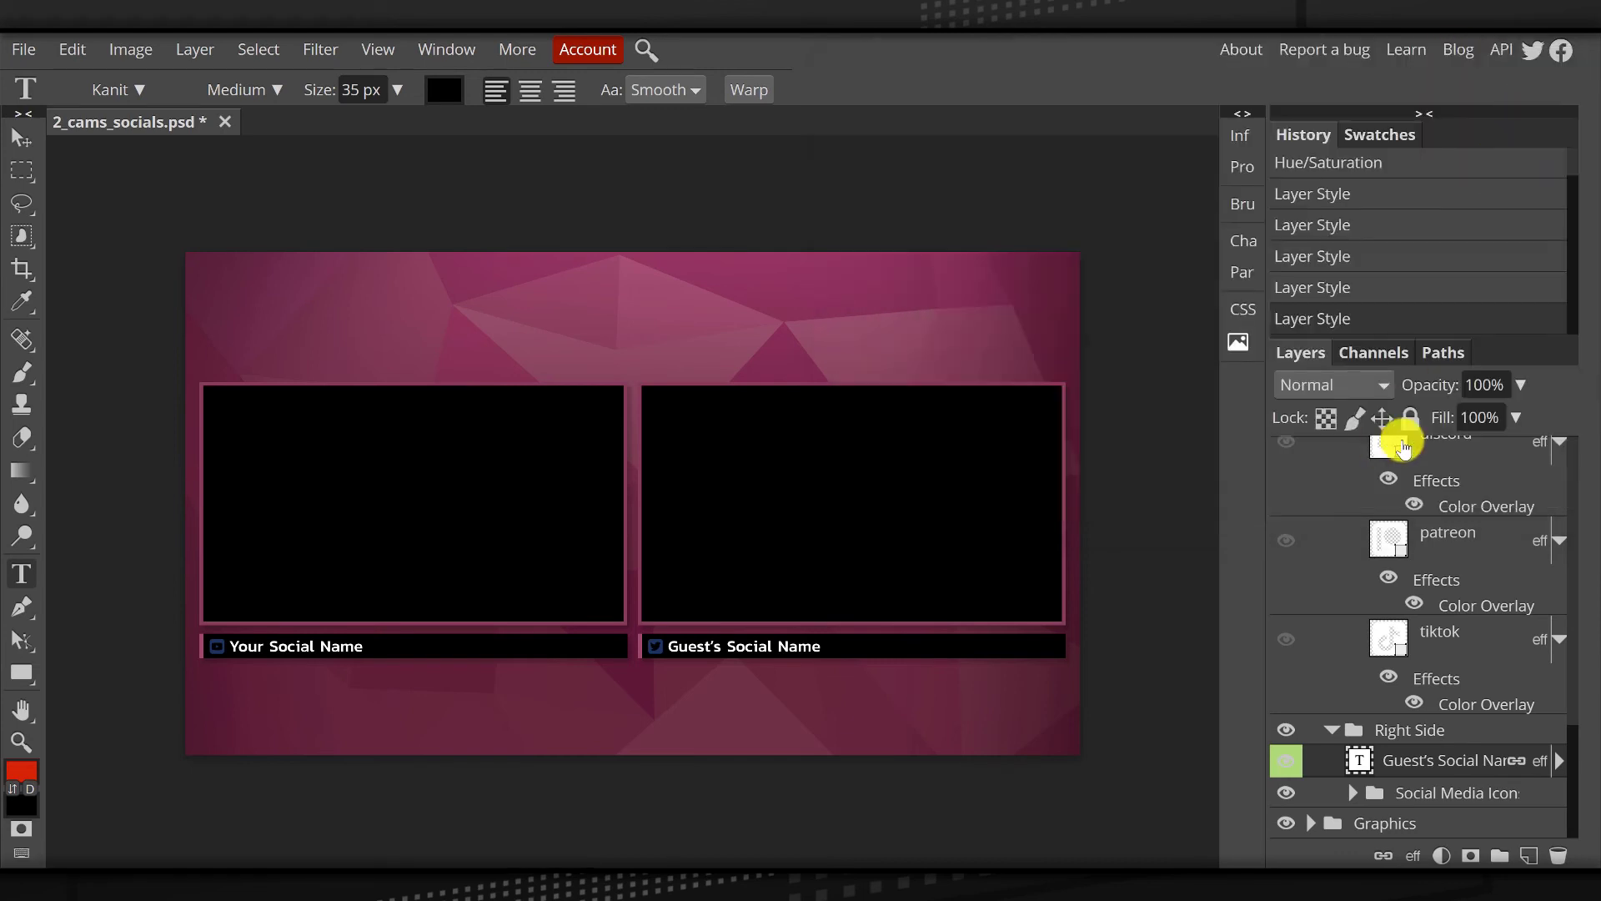
scroll(1459, 580, "up", 3)
scroll(1461, 584, "up", 3)
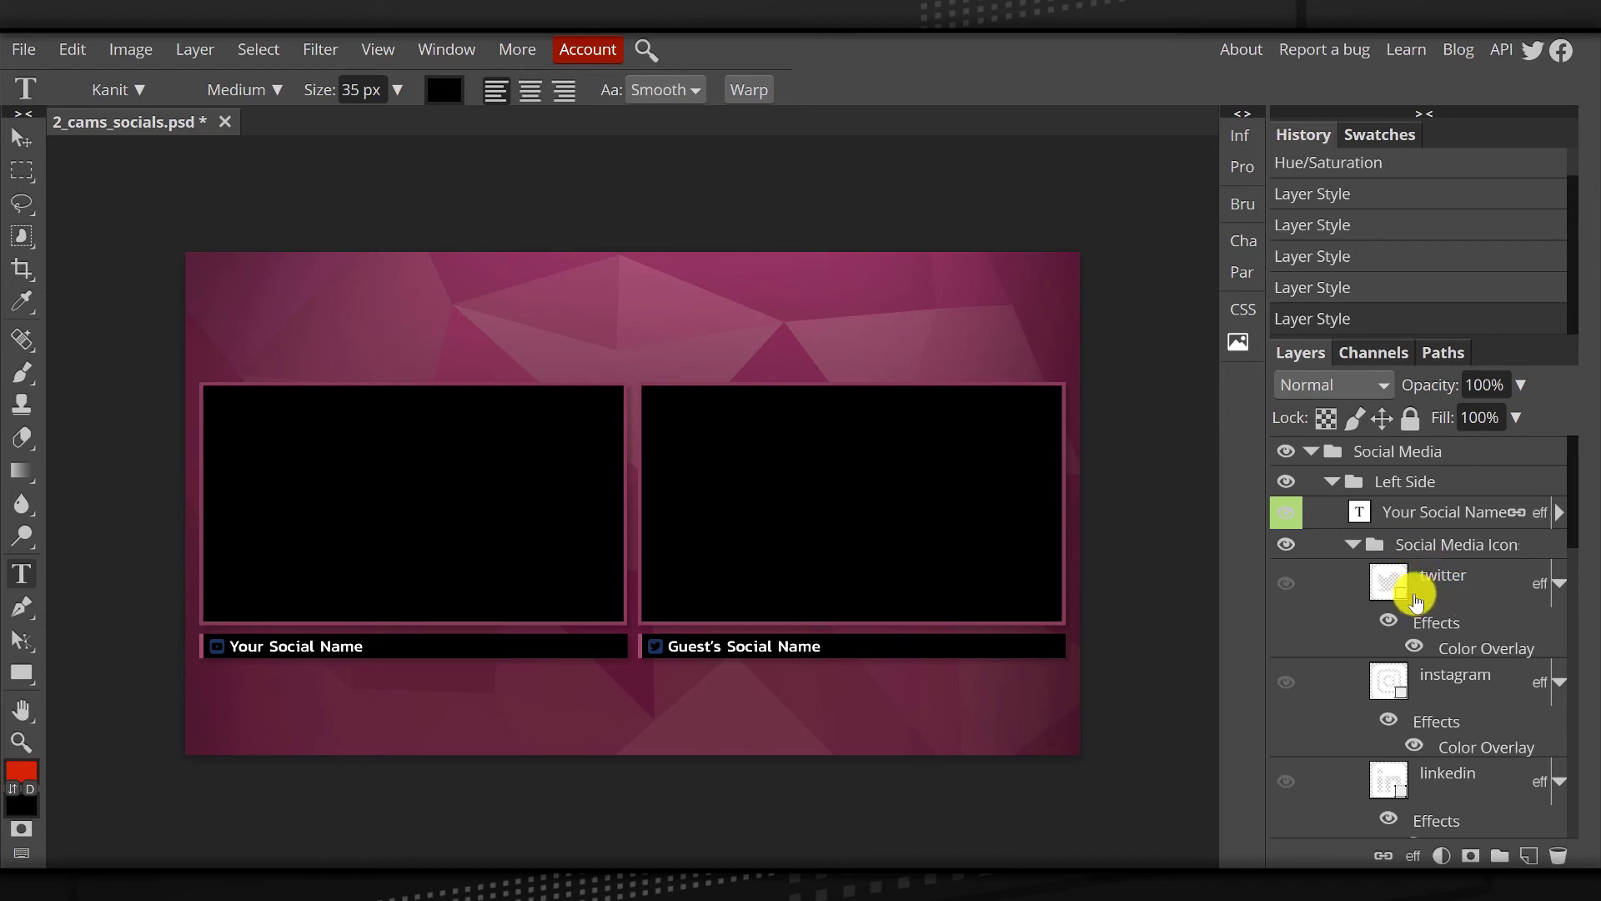
Hide the youtube icon and show the facebook icon beside Your Social Name.
left_click(1406, 543)
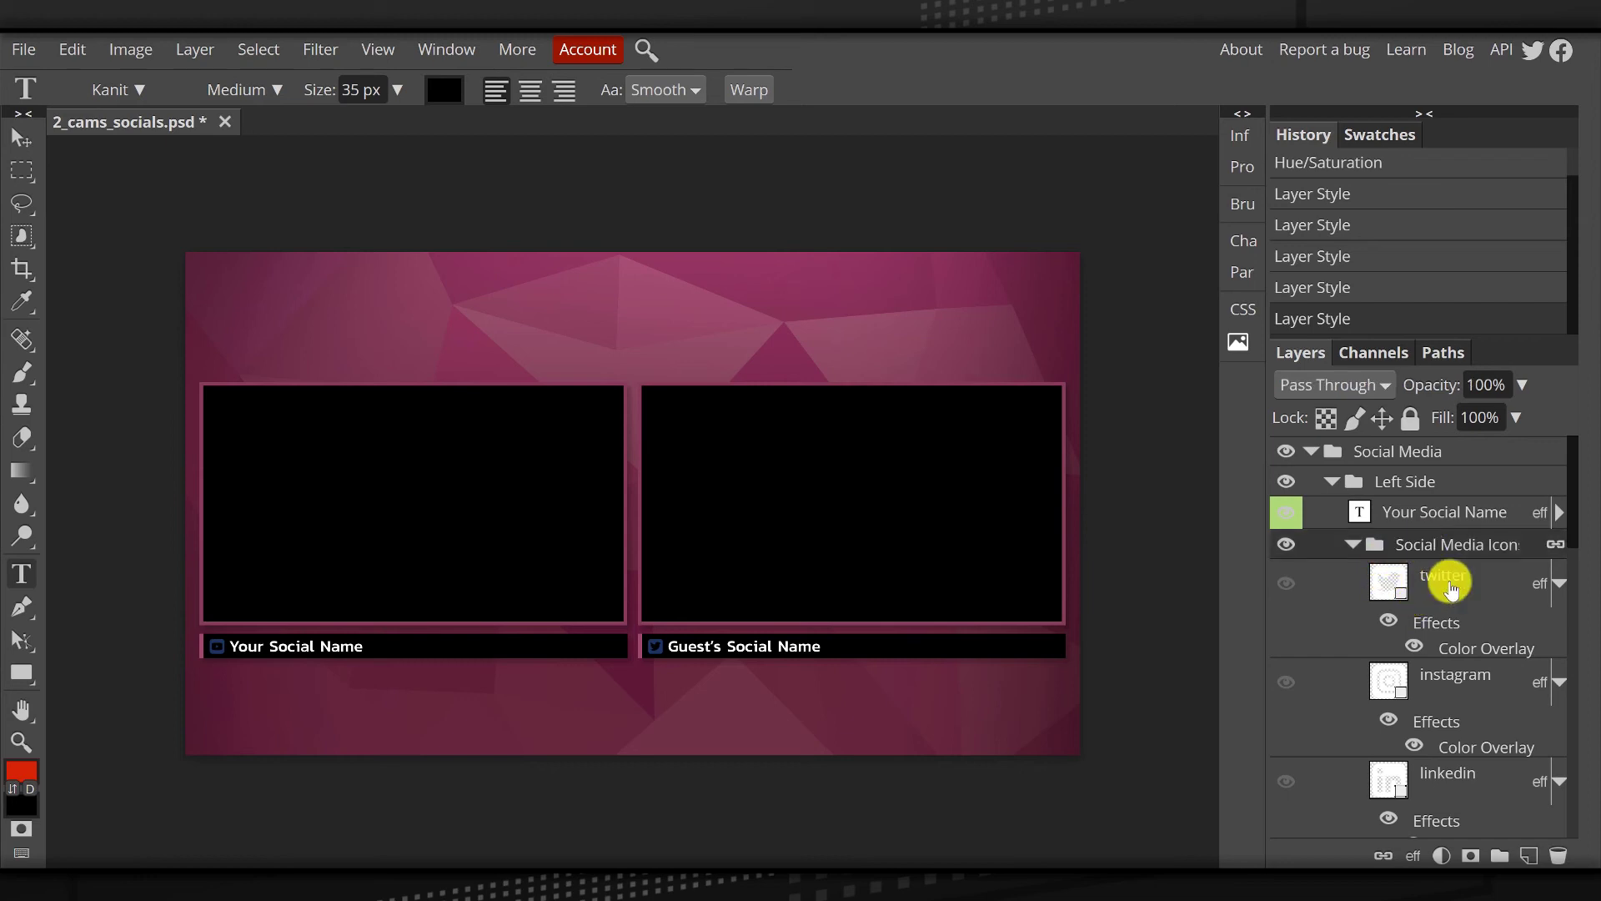
scroll(1451, 588, "down", 12)
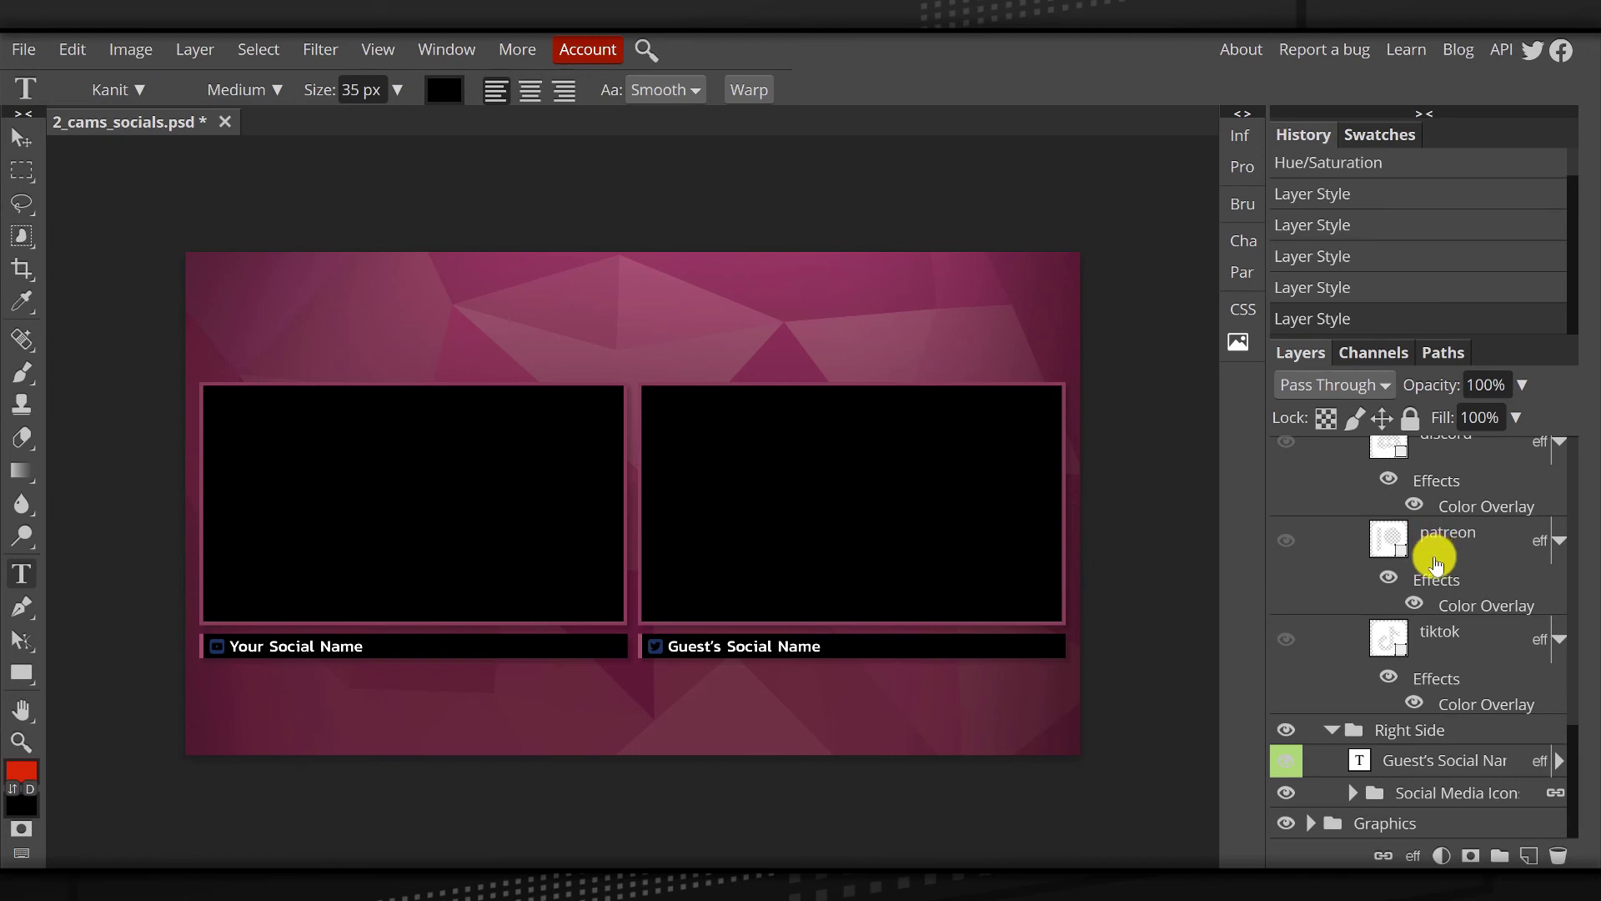
scroll(1435, 548, "up", 7)
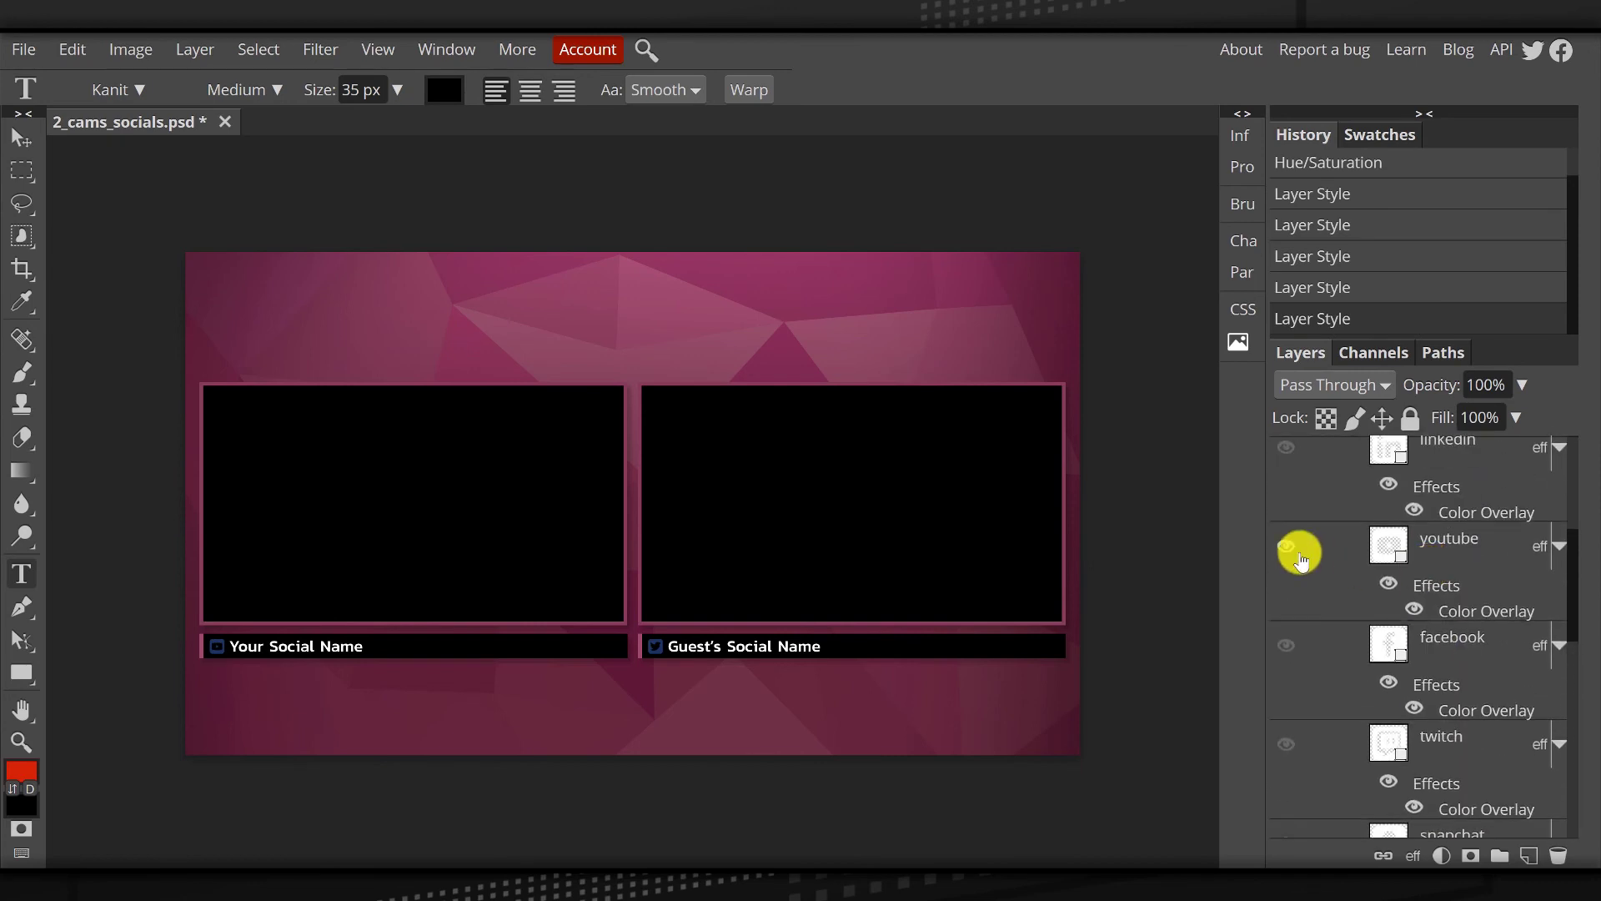
left_click(1286, 546)
left_click(1286, 546)
left_click(1286, 546)
left_click(1286, 546)
left_click(1286, 546)
left_click(1286, 547)
left_click(1286, 547)
left_click(1286, 547)
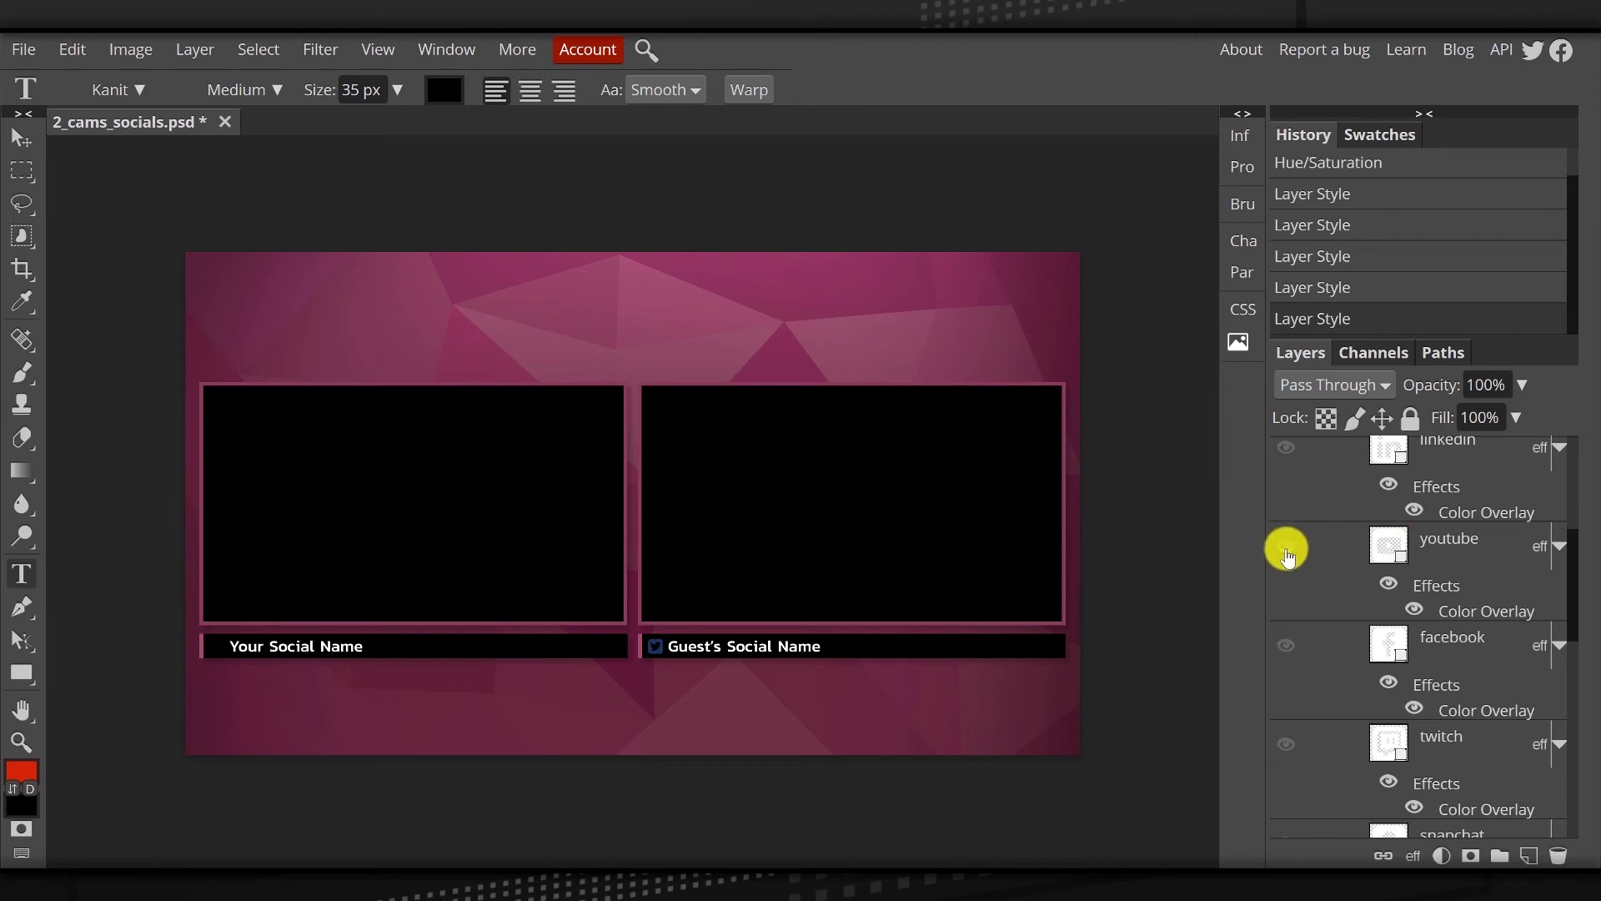
left_click(1285, 647)
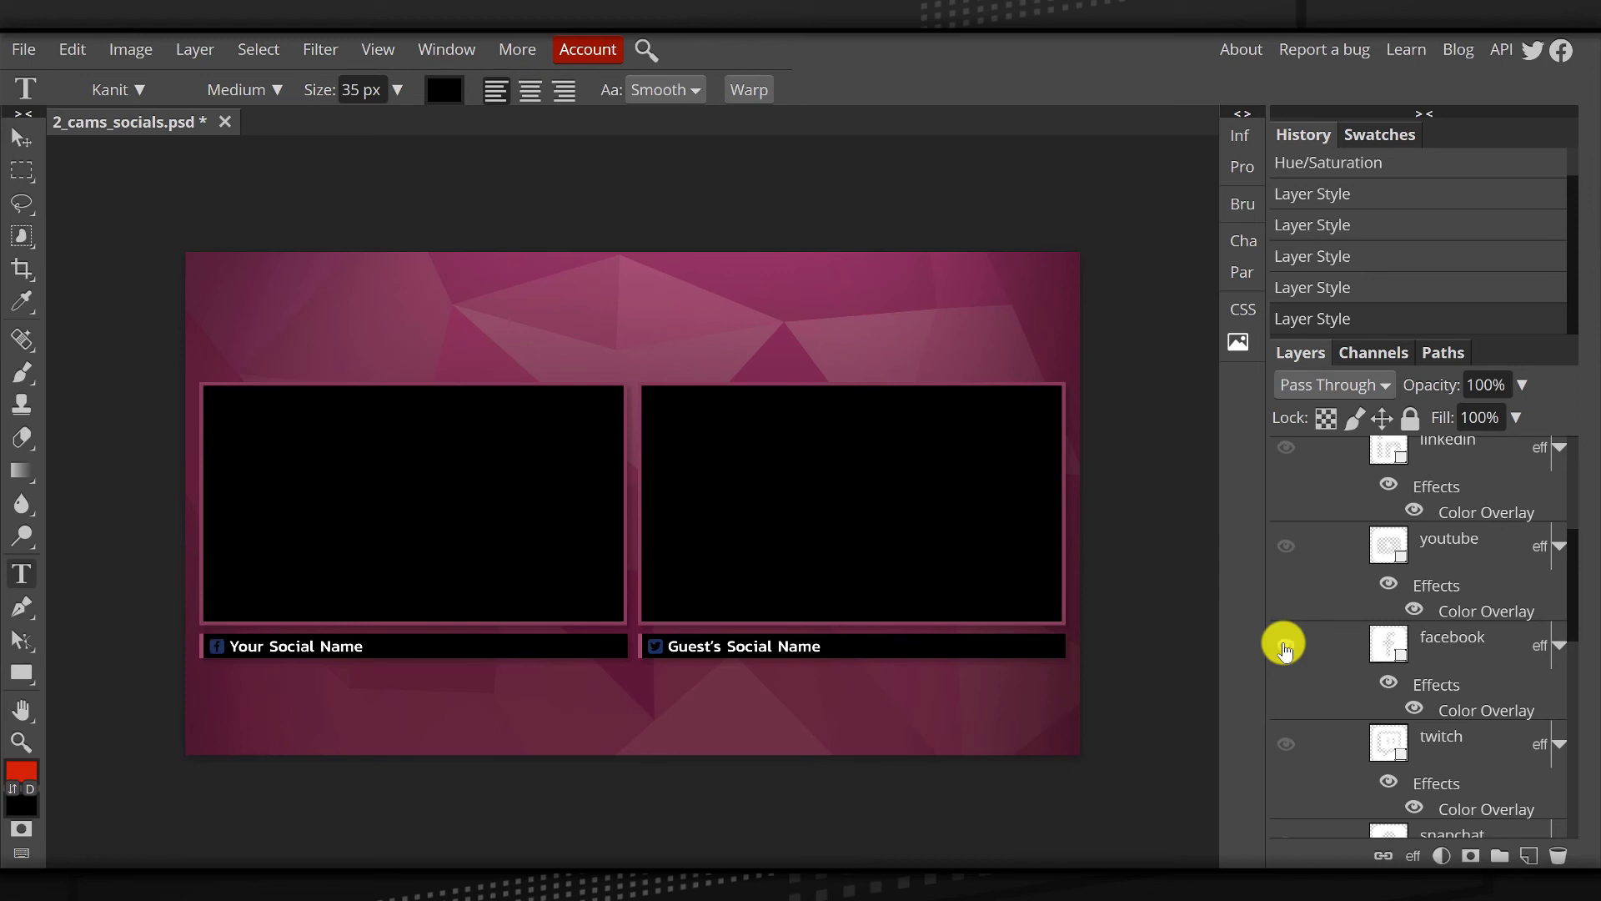
Give the facebook icon layer a white ffffff Color Overlay.
left_click(1453, 644)
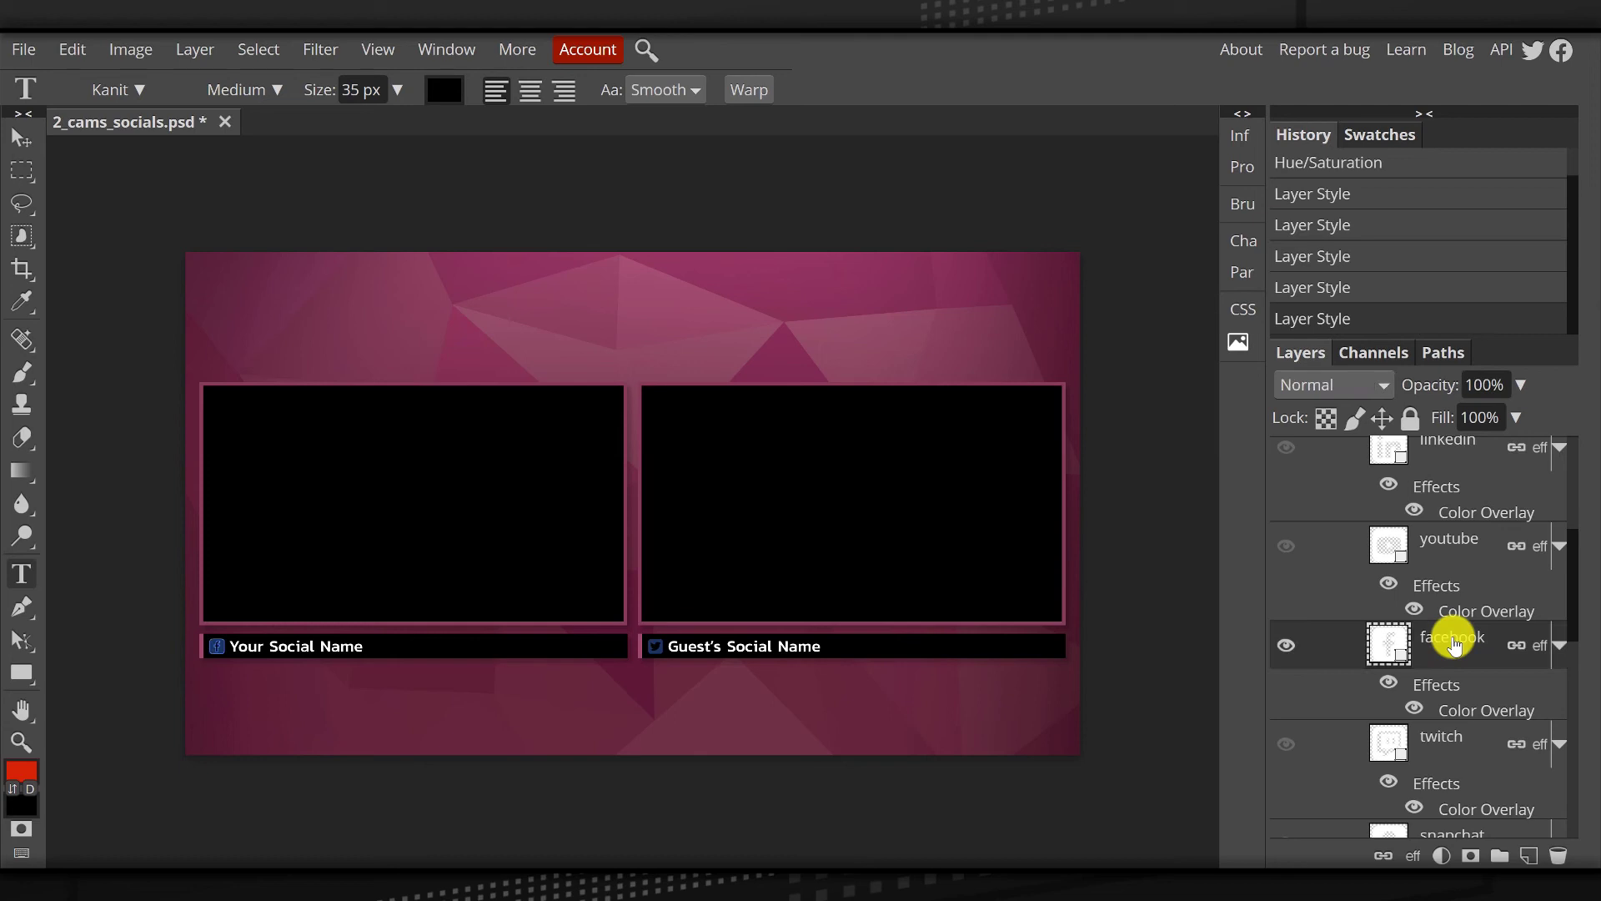
left_click(1412, 855)
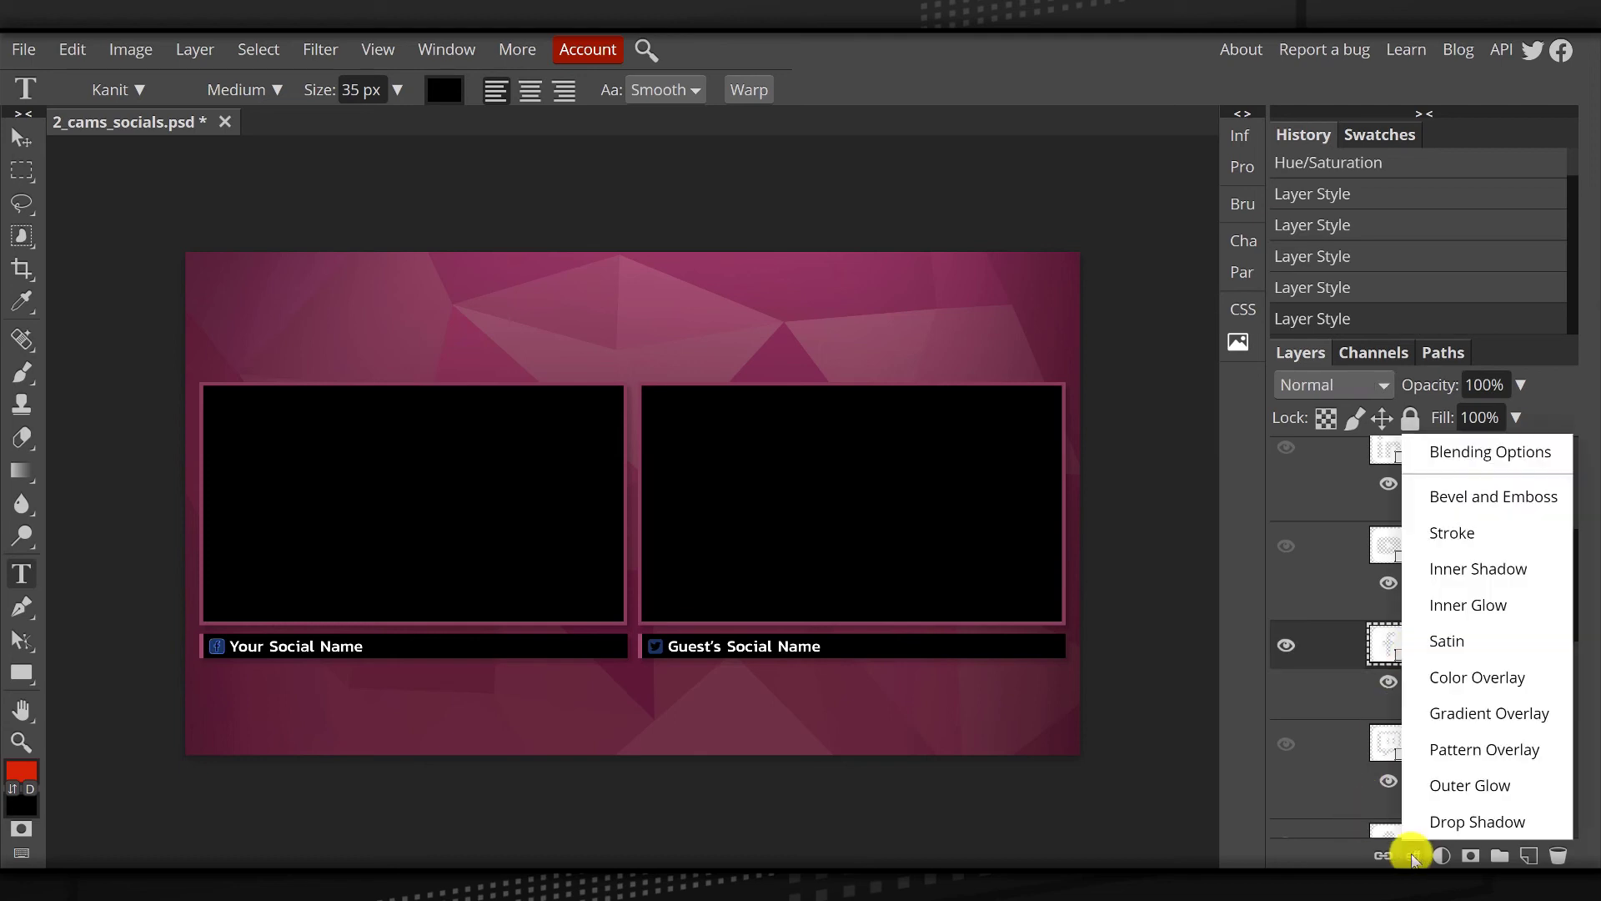
left_click(1464, 679)
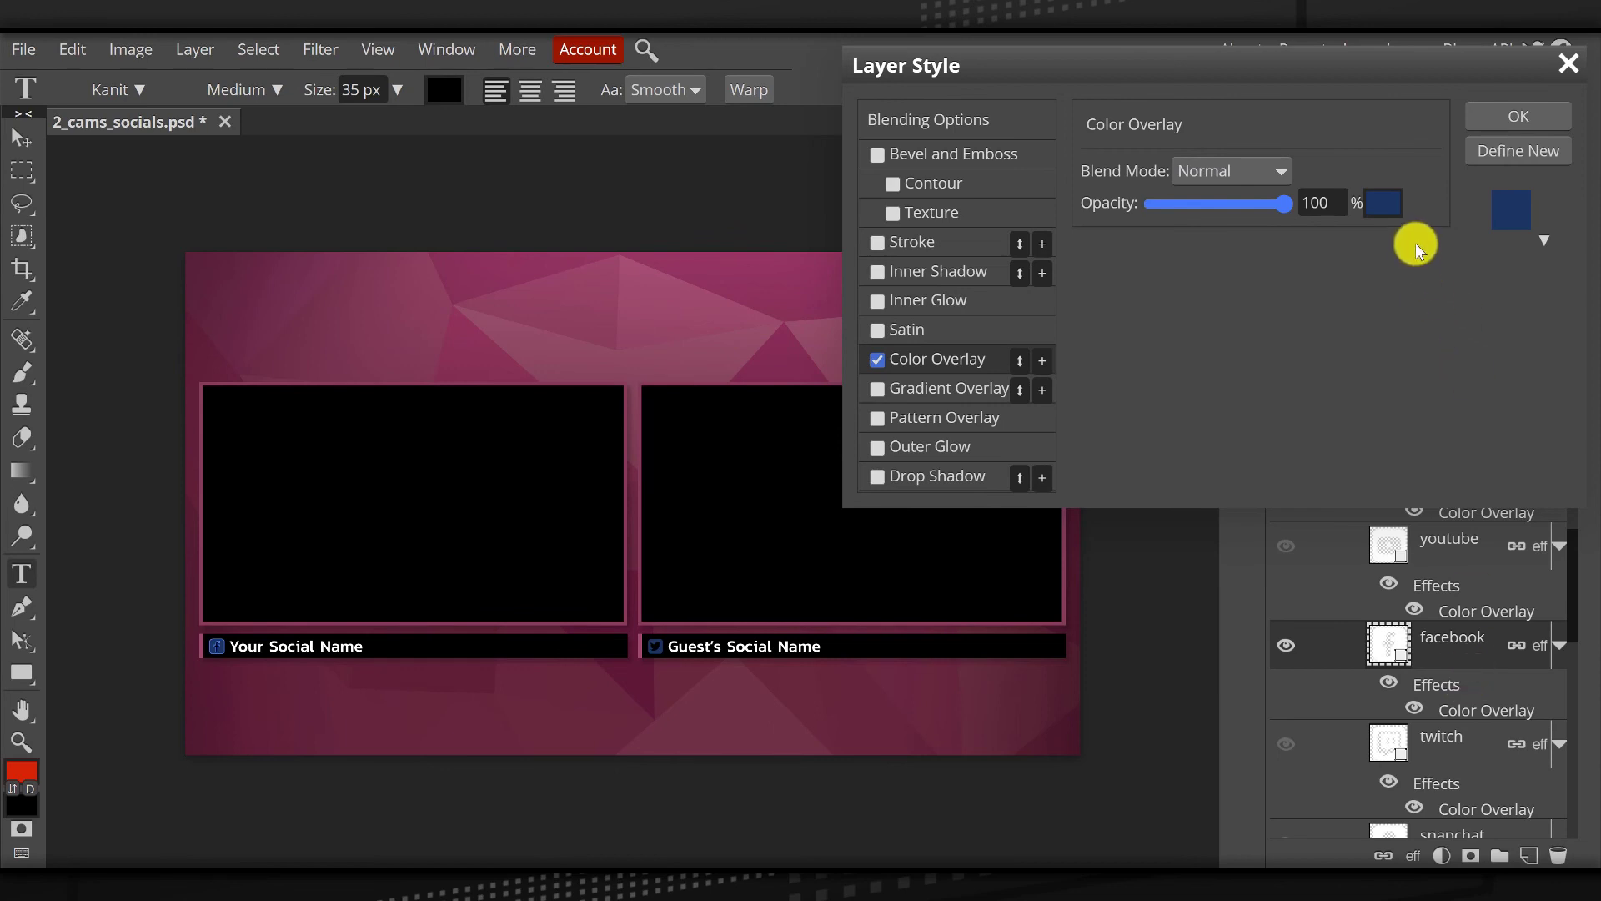
left_click(1387, 209)
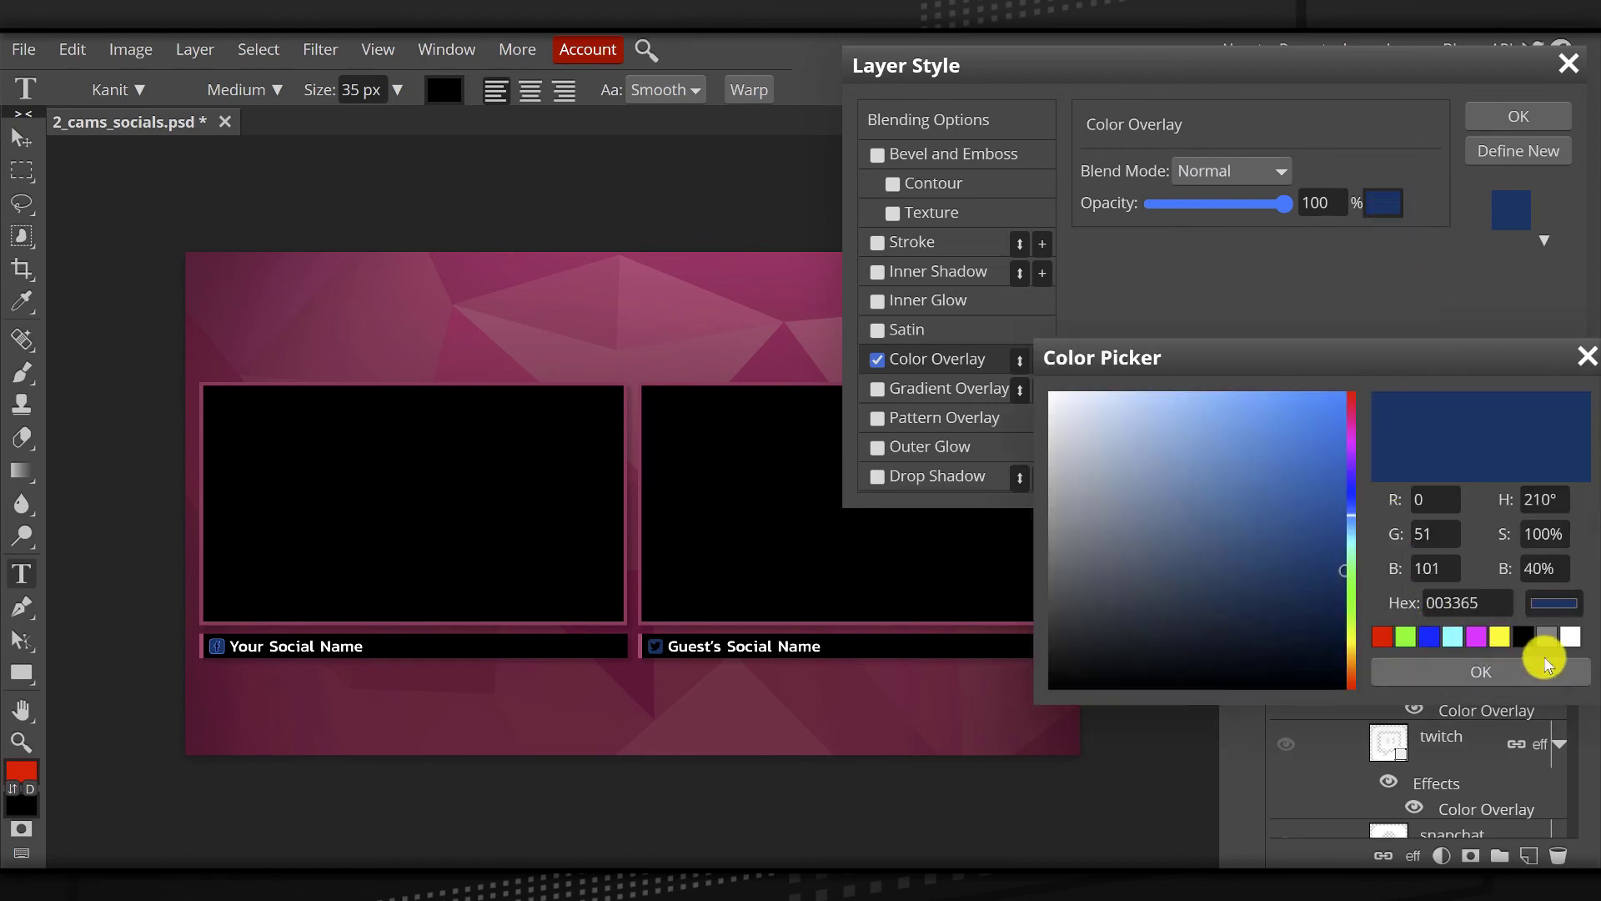
left_click(1571, 638)
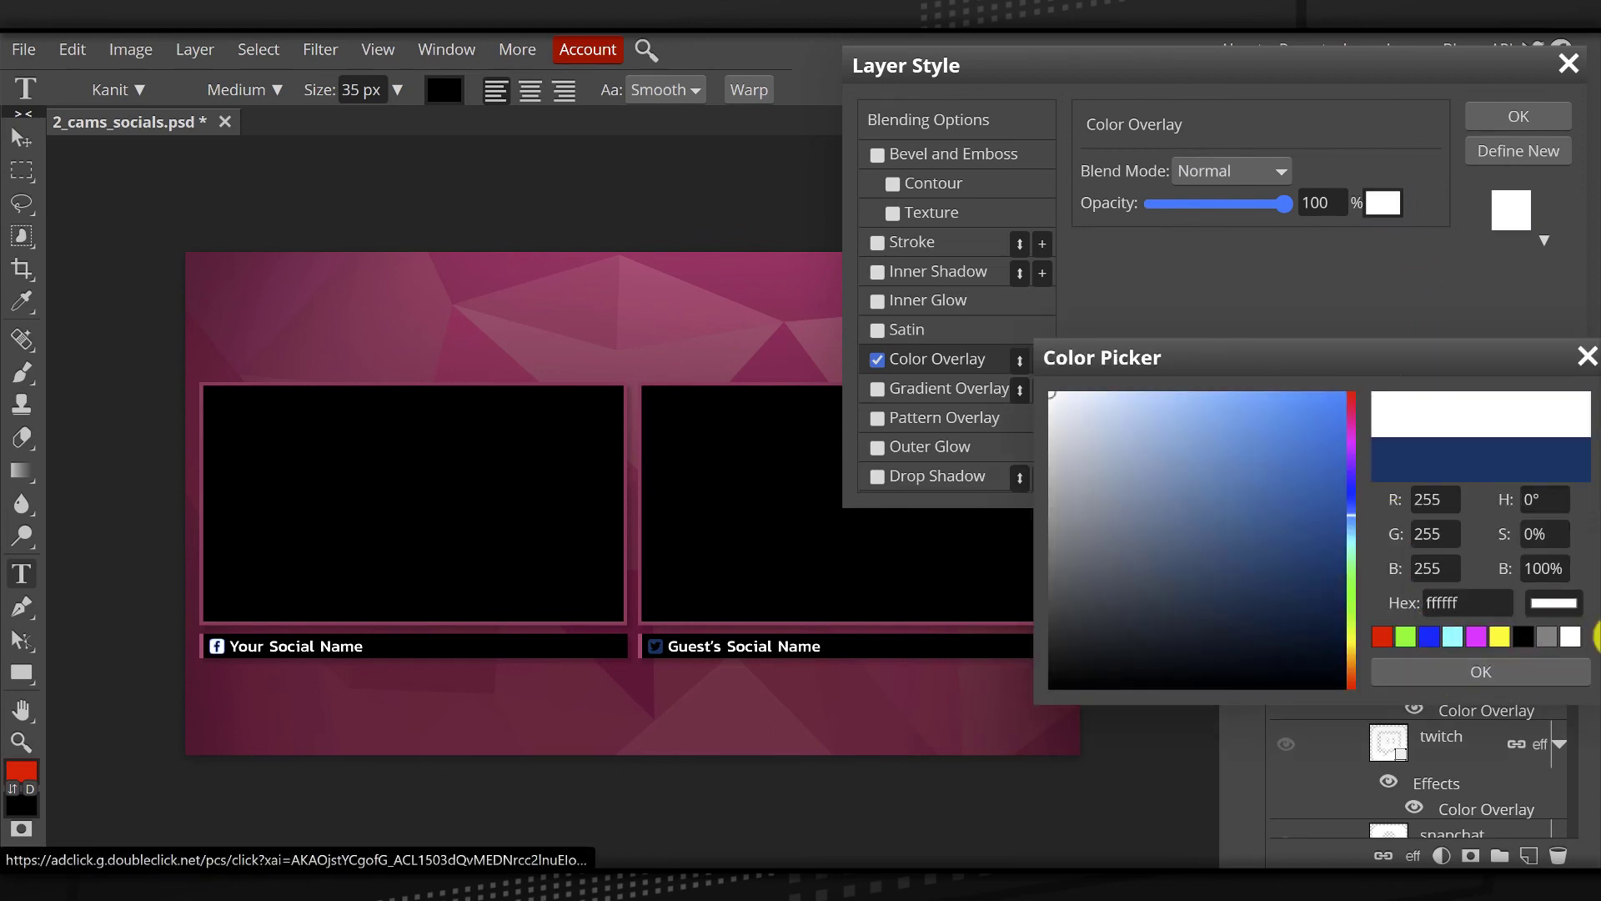
left_click(1476, 673)
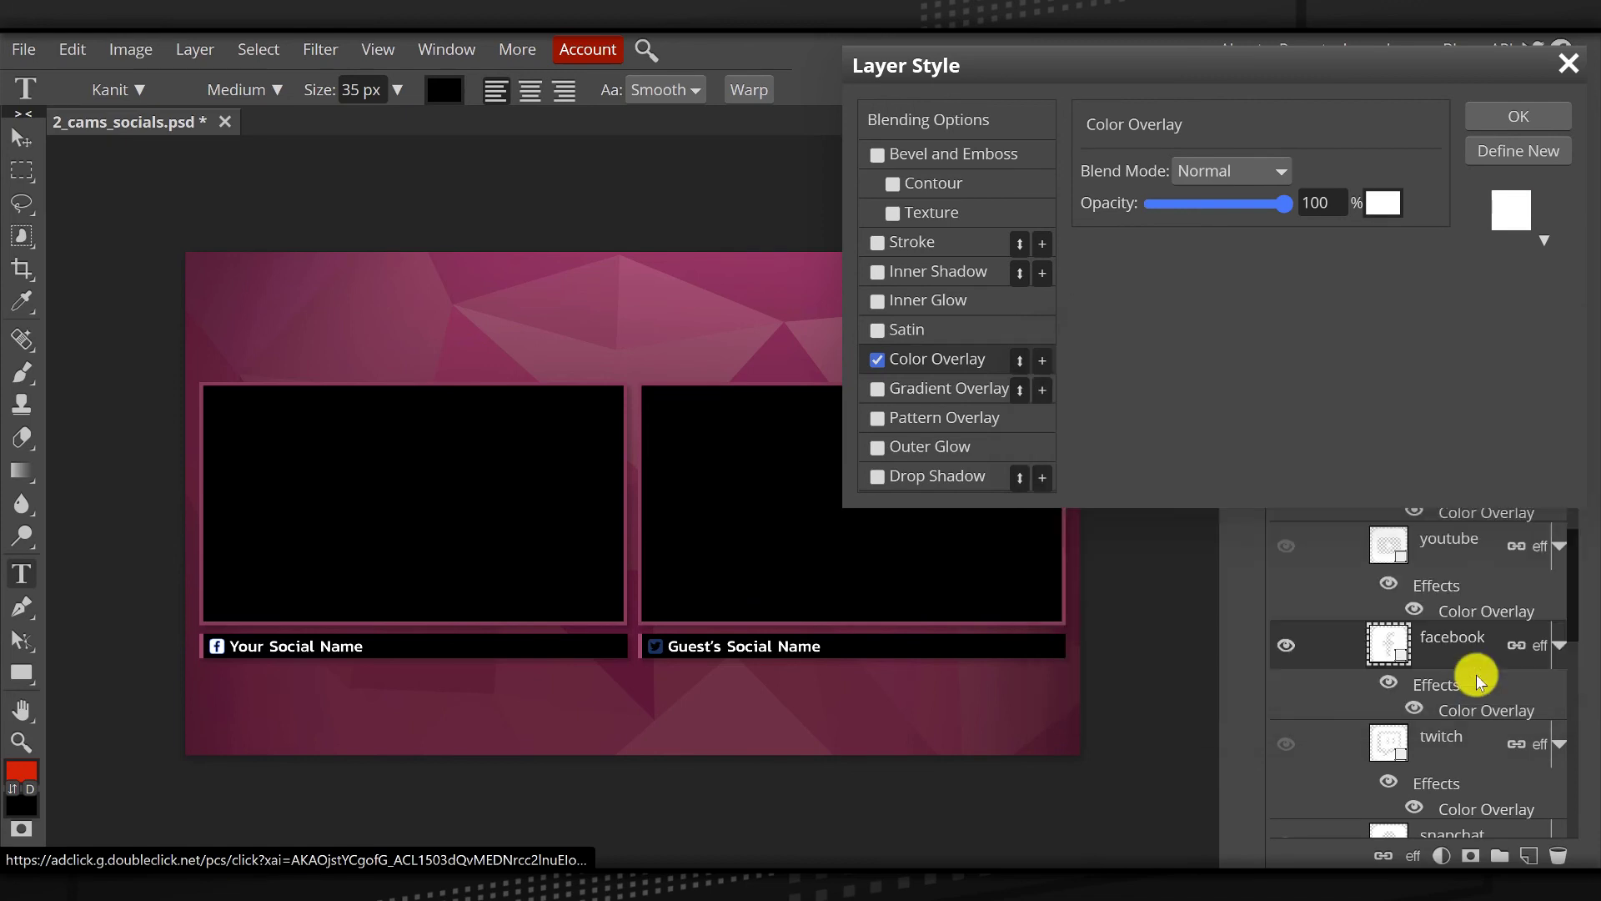
left_click(1504, 121)
scroll(1415, 608, "down", 10)
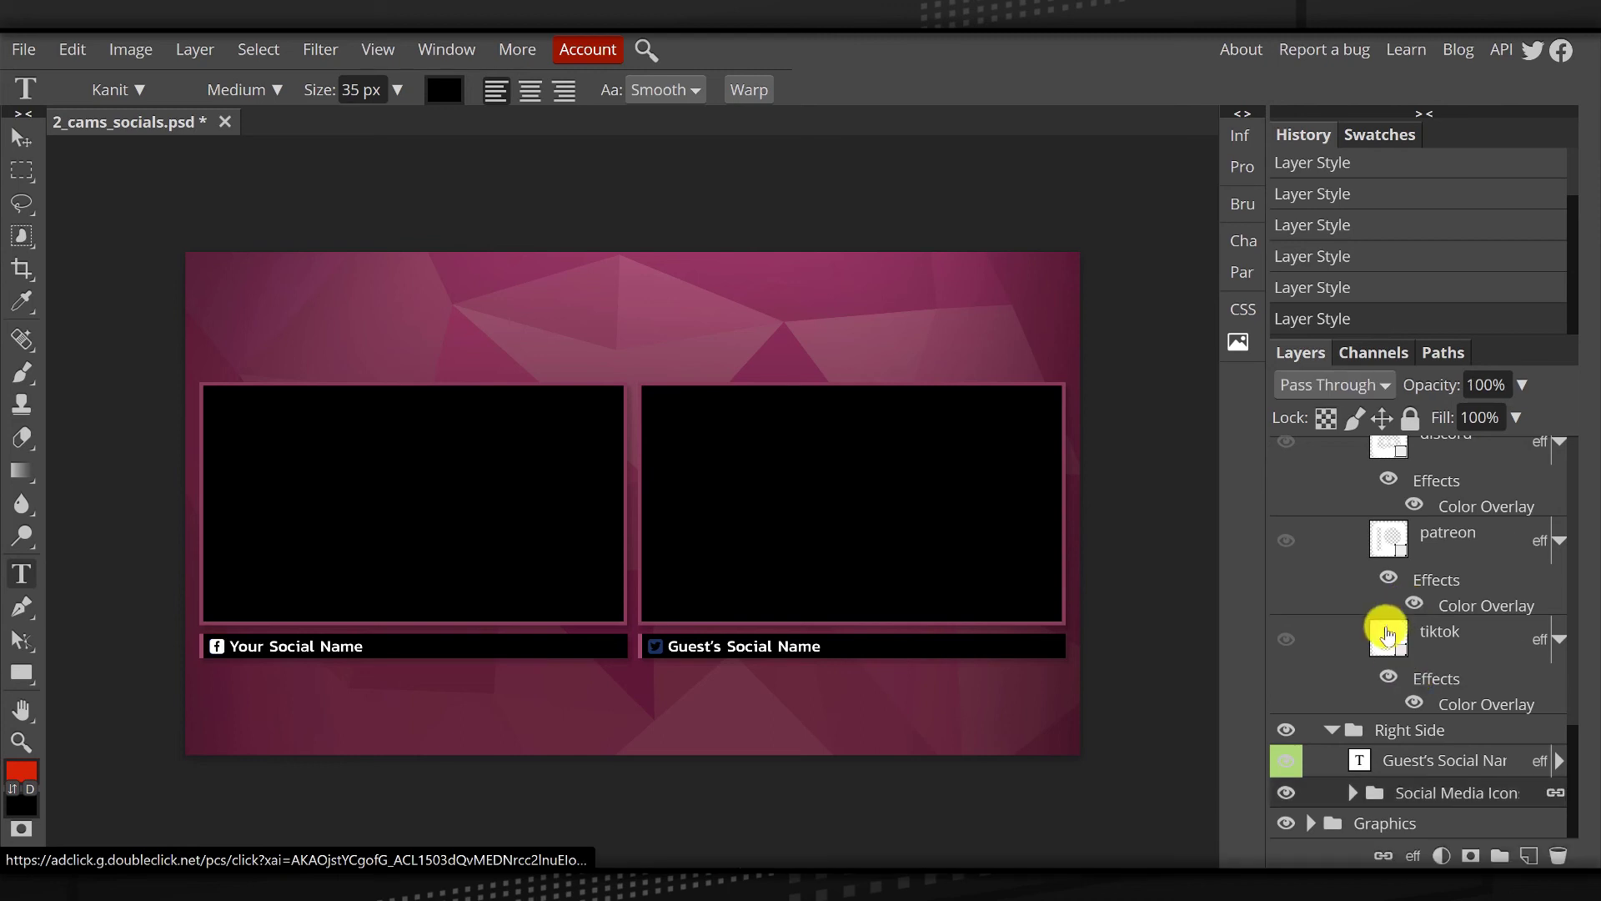
Expand the Right Side social icons group and select the twitter icon layer.
left_click(1352, 792)
scroll(1329, 653, "down", 10)
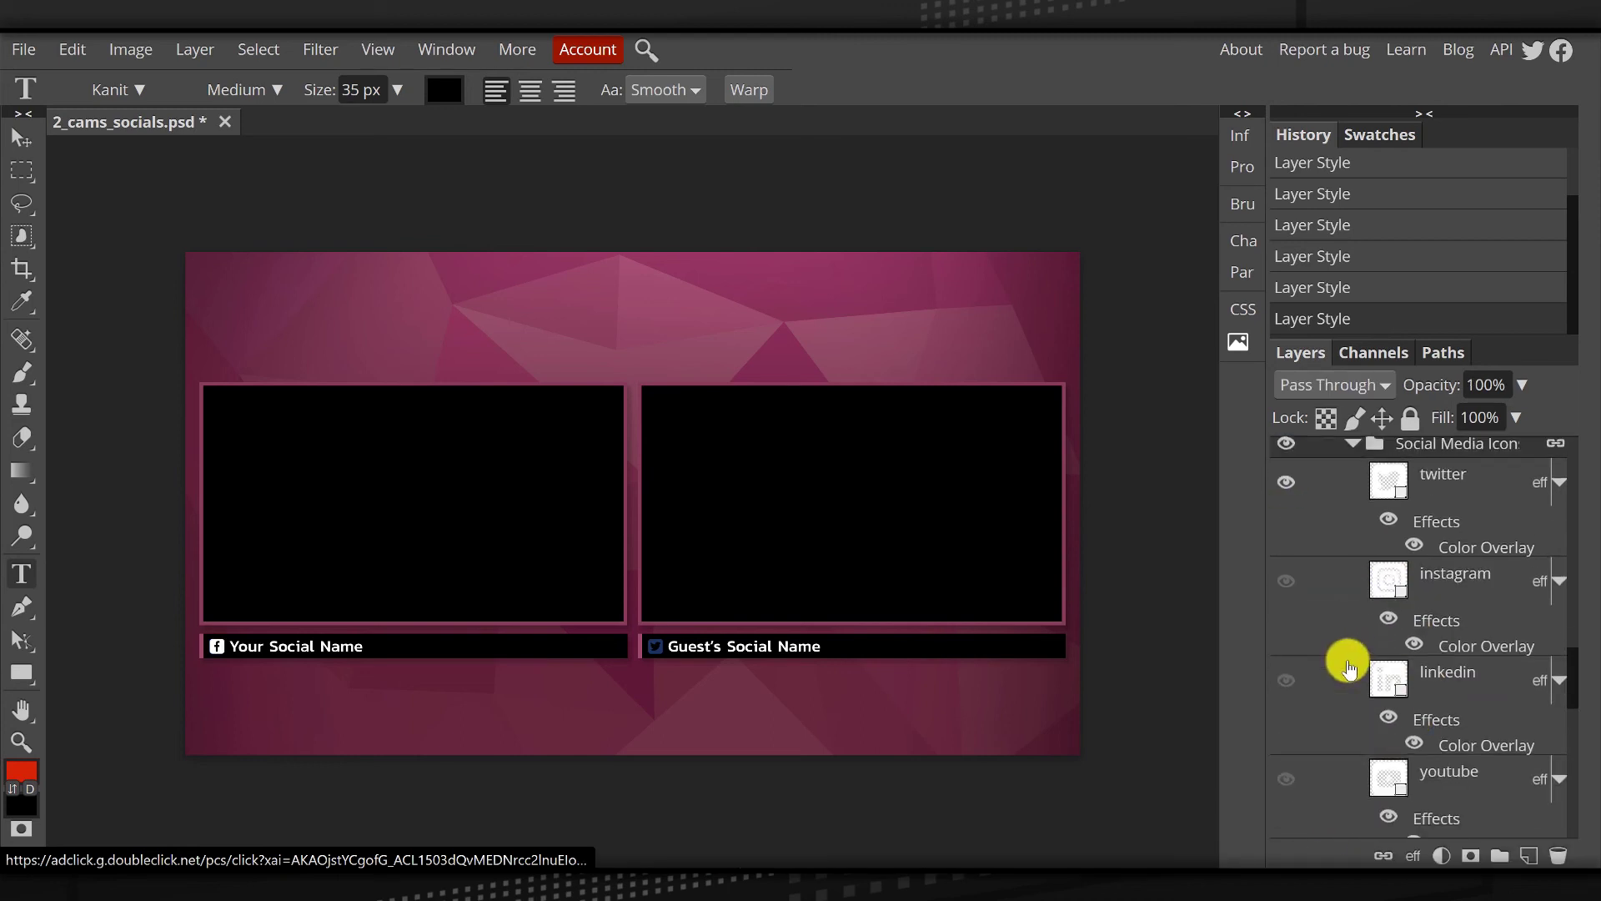
scroll(1317, 625, "up", 10)
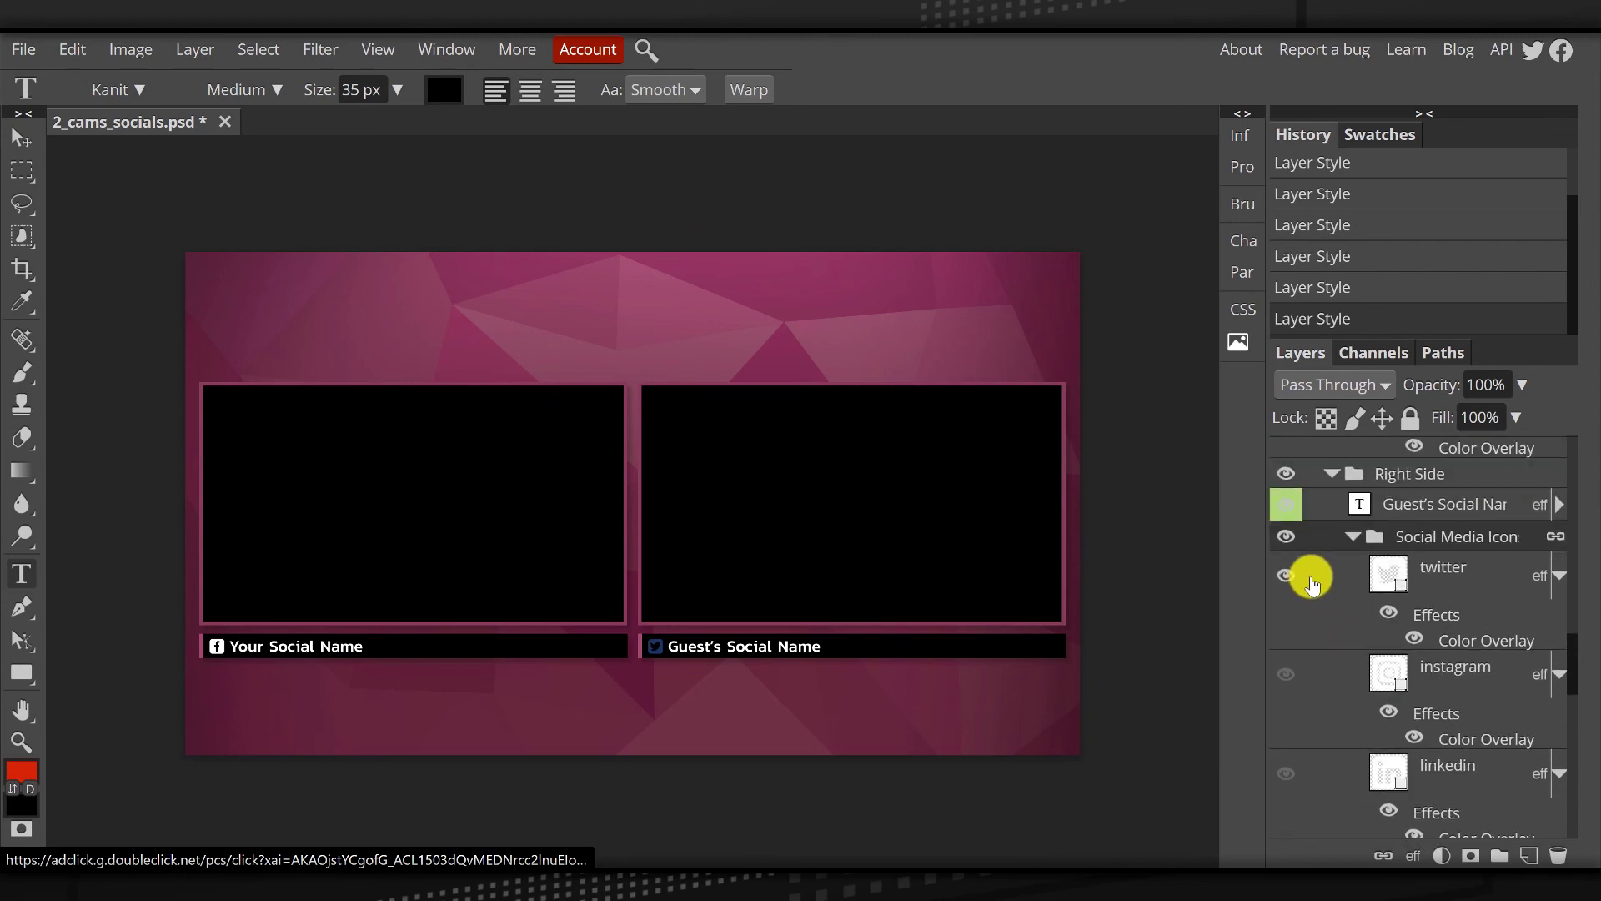
left_click(1471, 575)
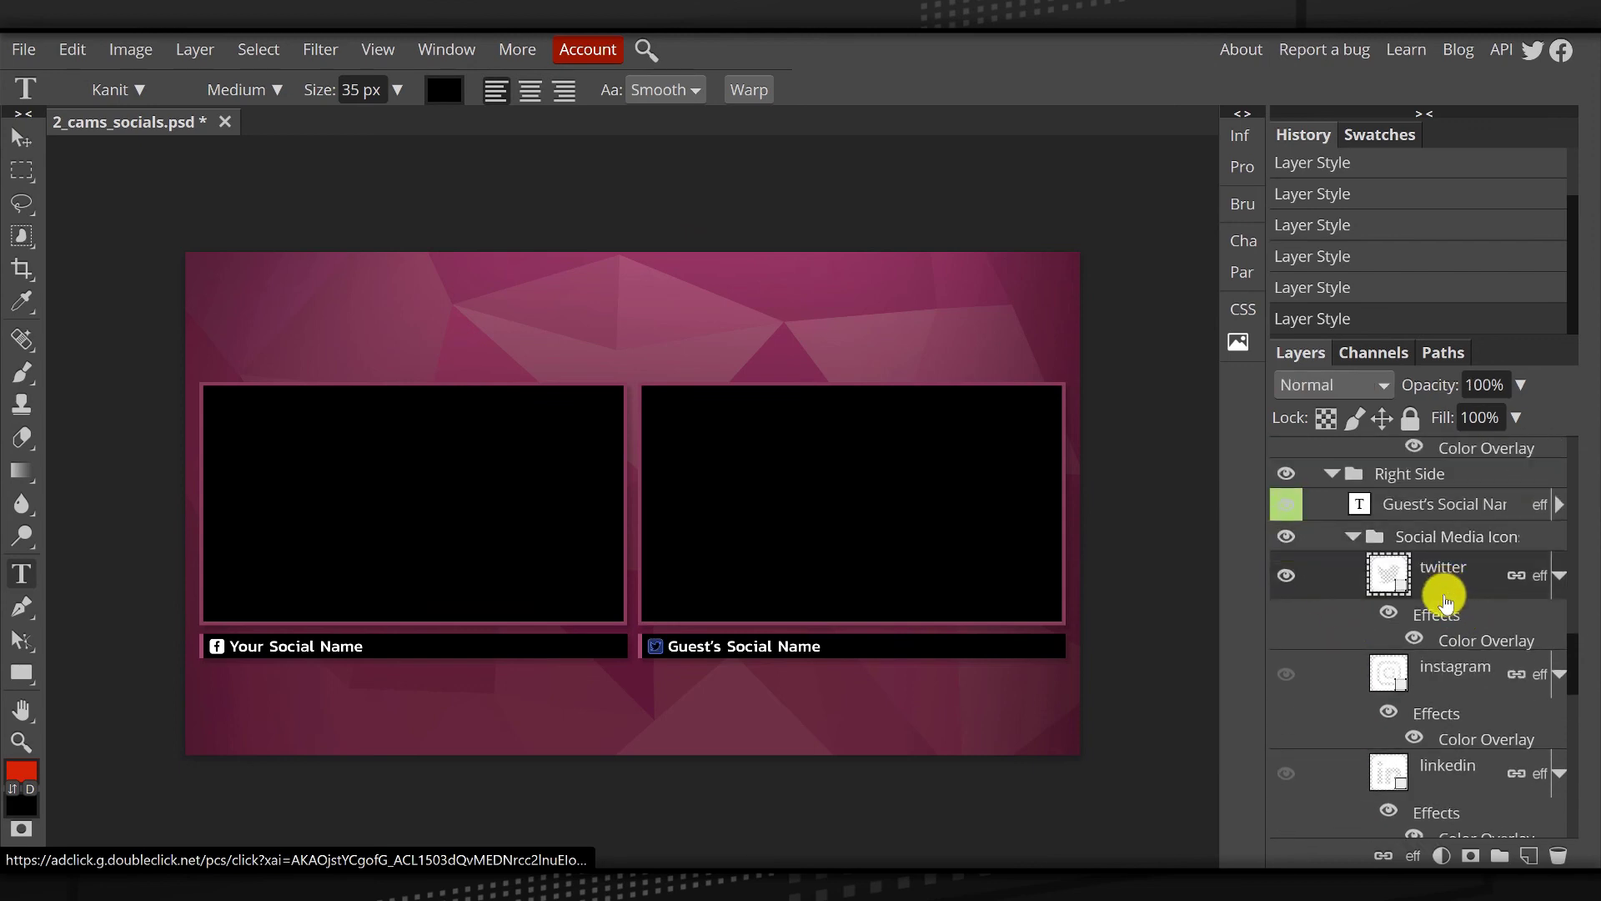
Apply a white ffffff Color Overlay to the twitter icon.
left_click(1412, 855)
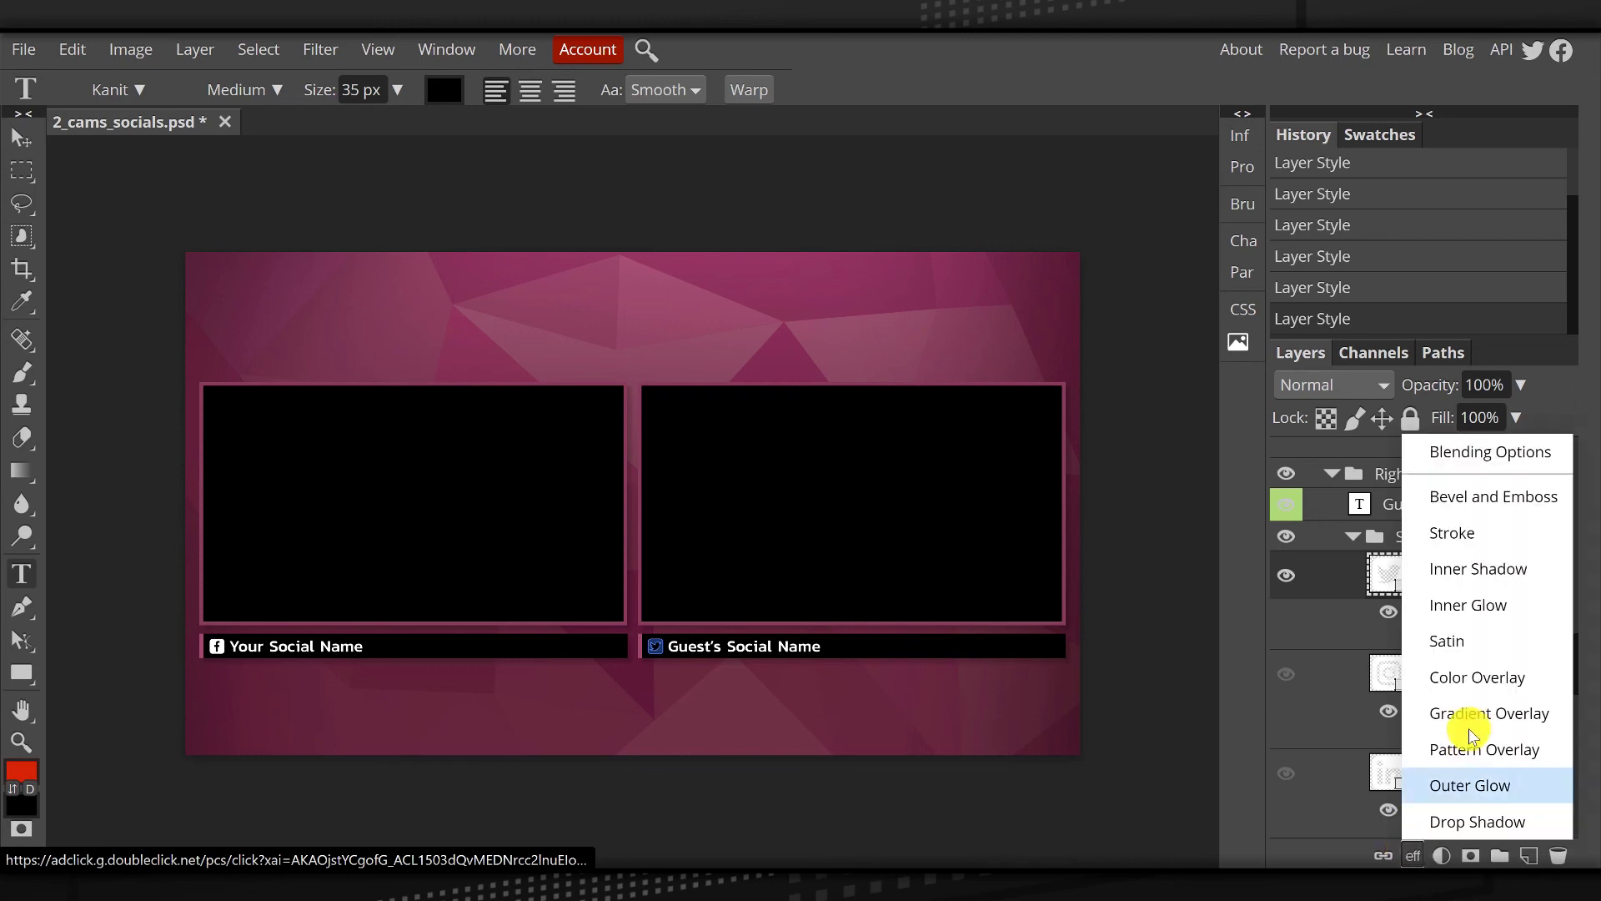
left_click(1471, 679)
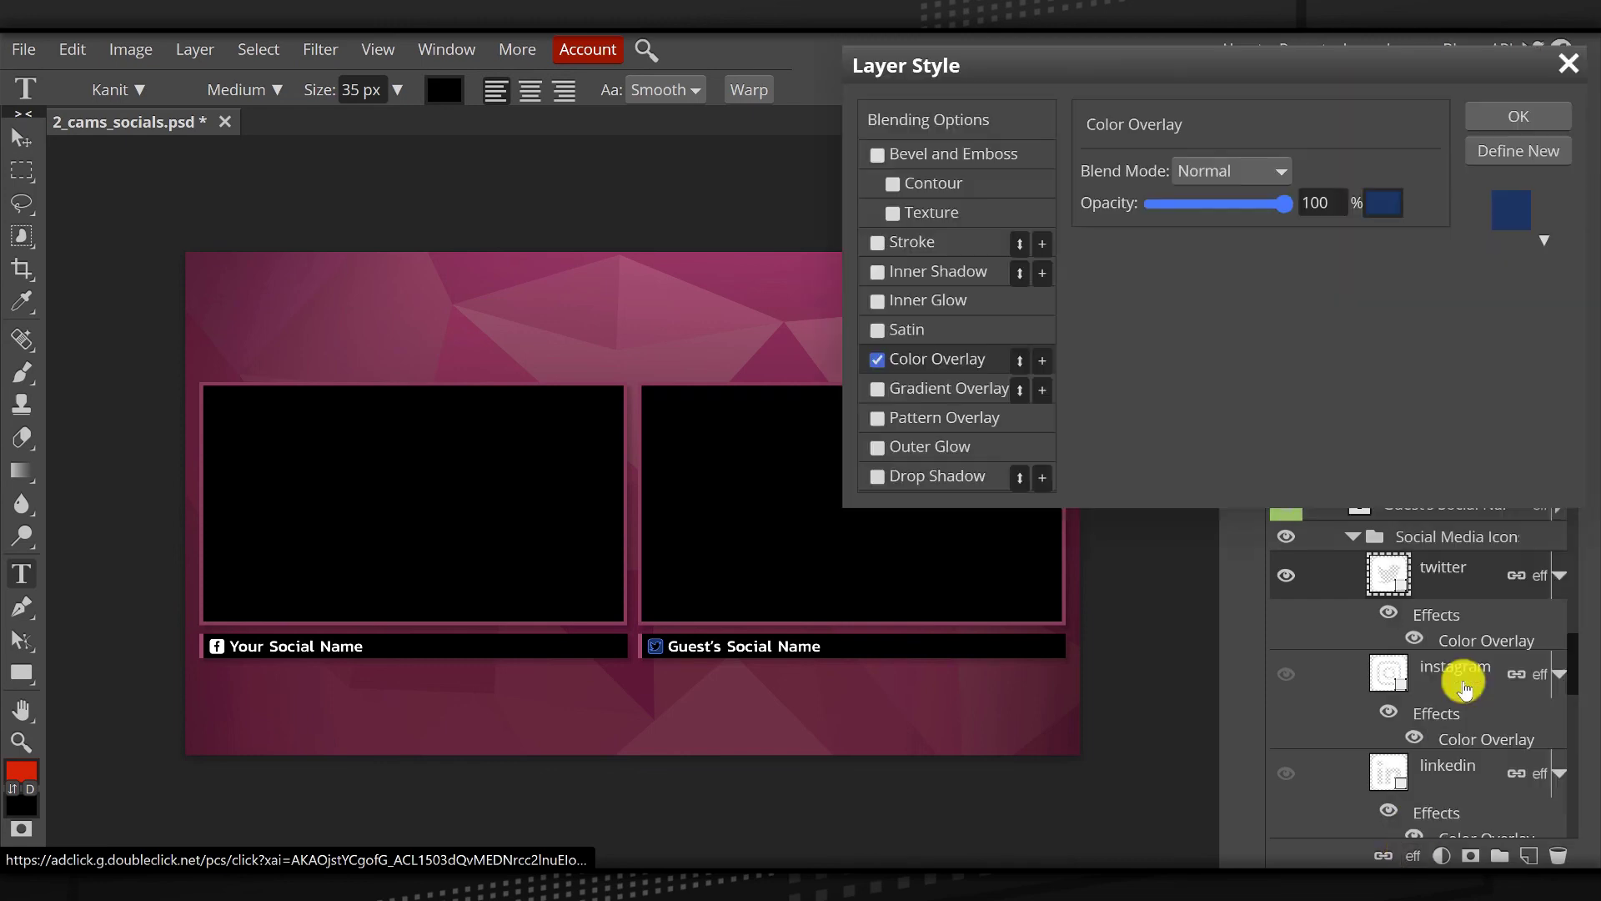
left_click(1386, 203)
left_click(1570, 636)
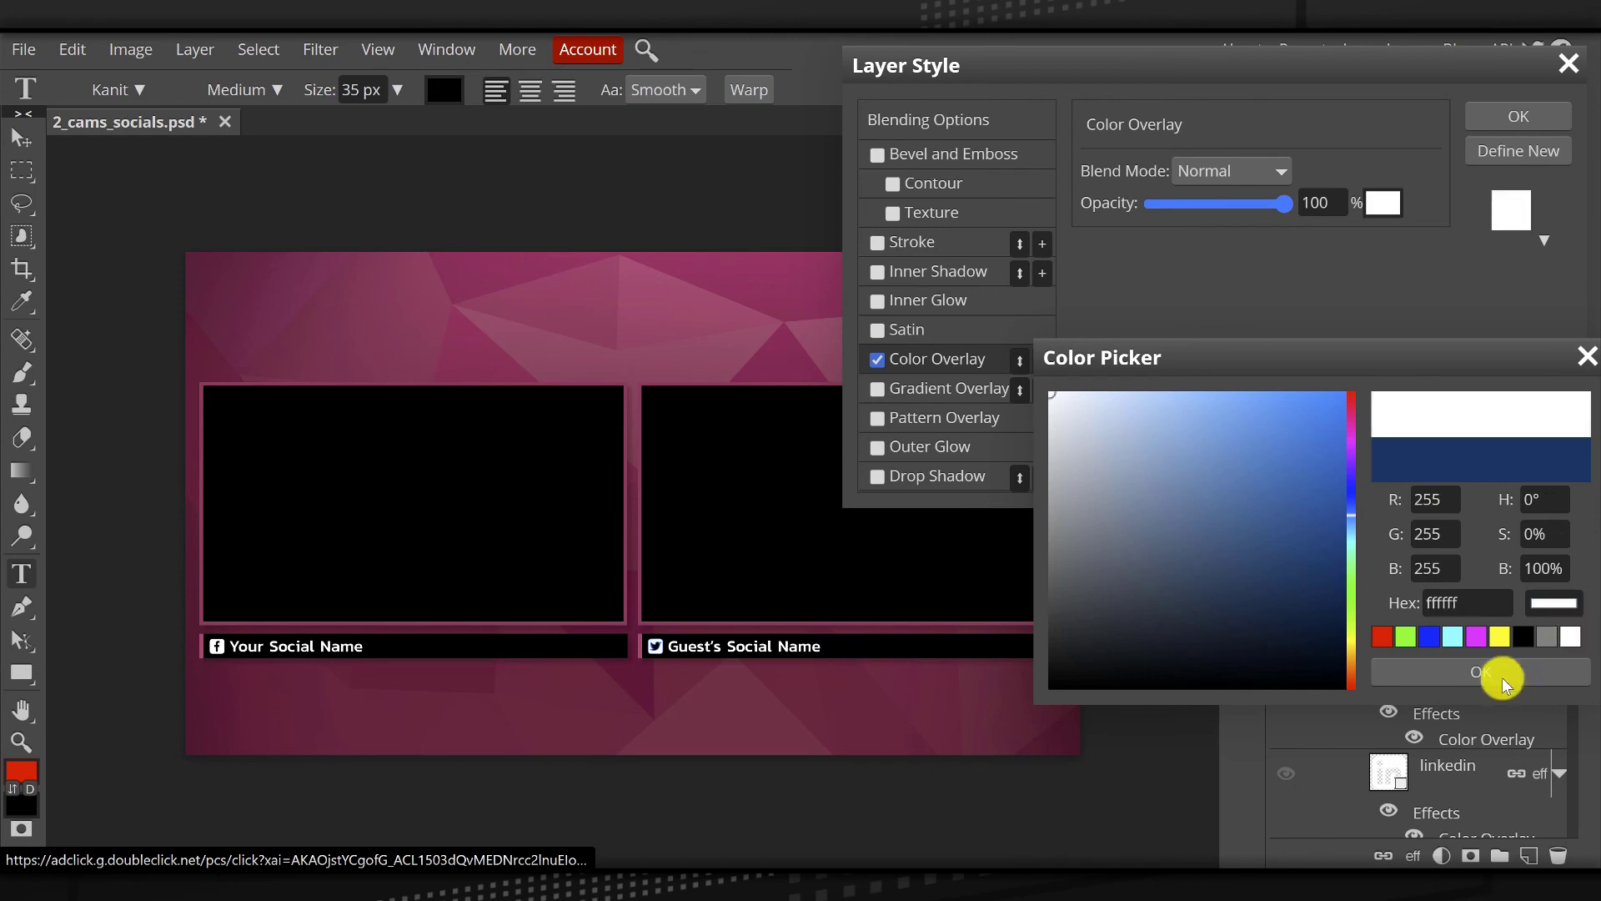
left_click(1499, 680)
left_click(1515, 122)
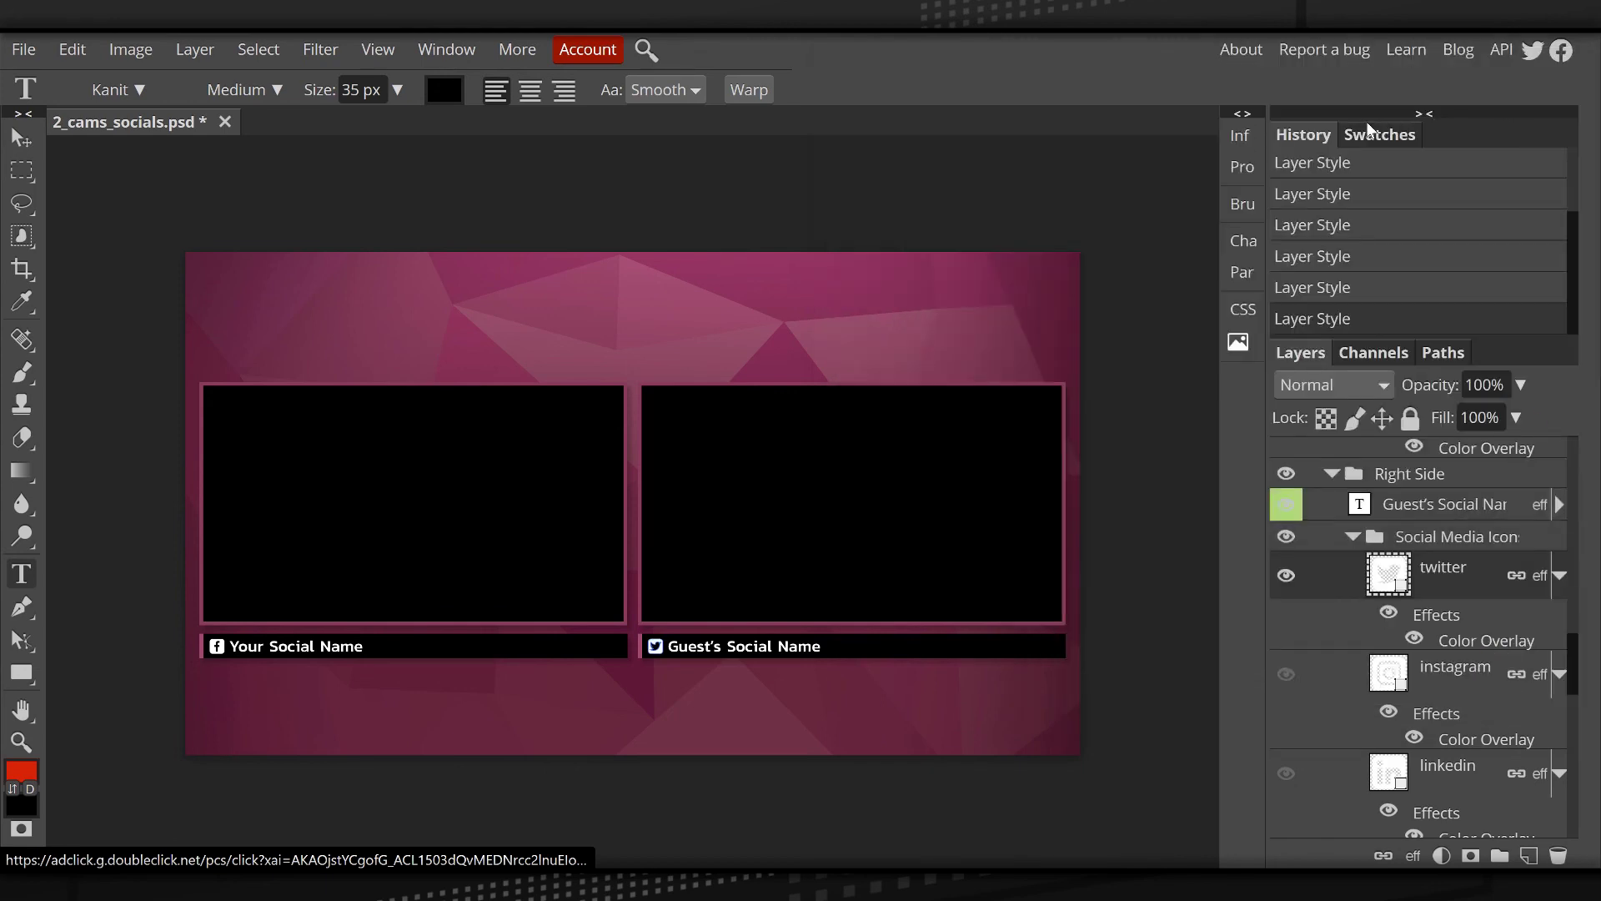
Export the image as PNG at 100% quality.
left_click(28, 53)
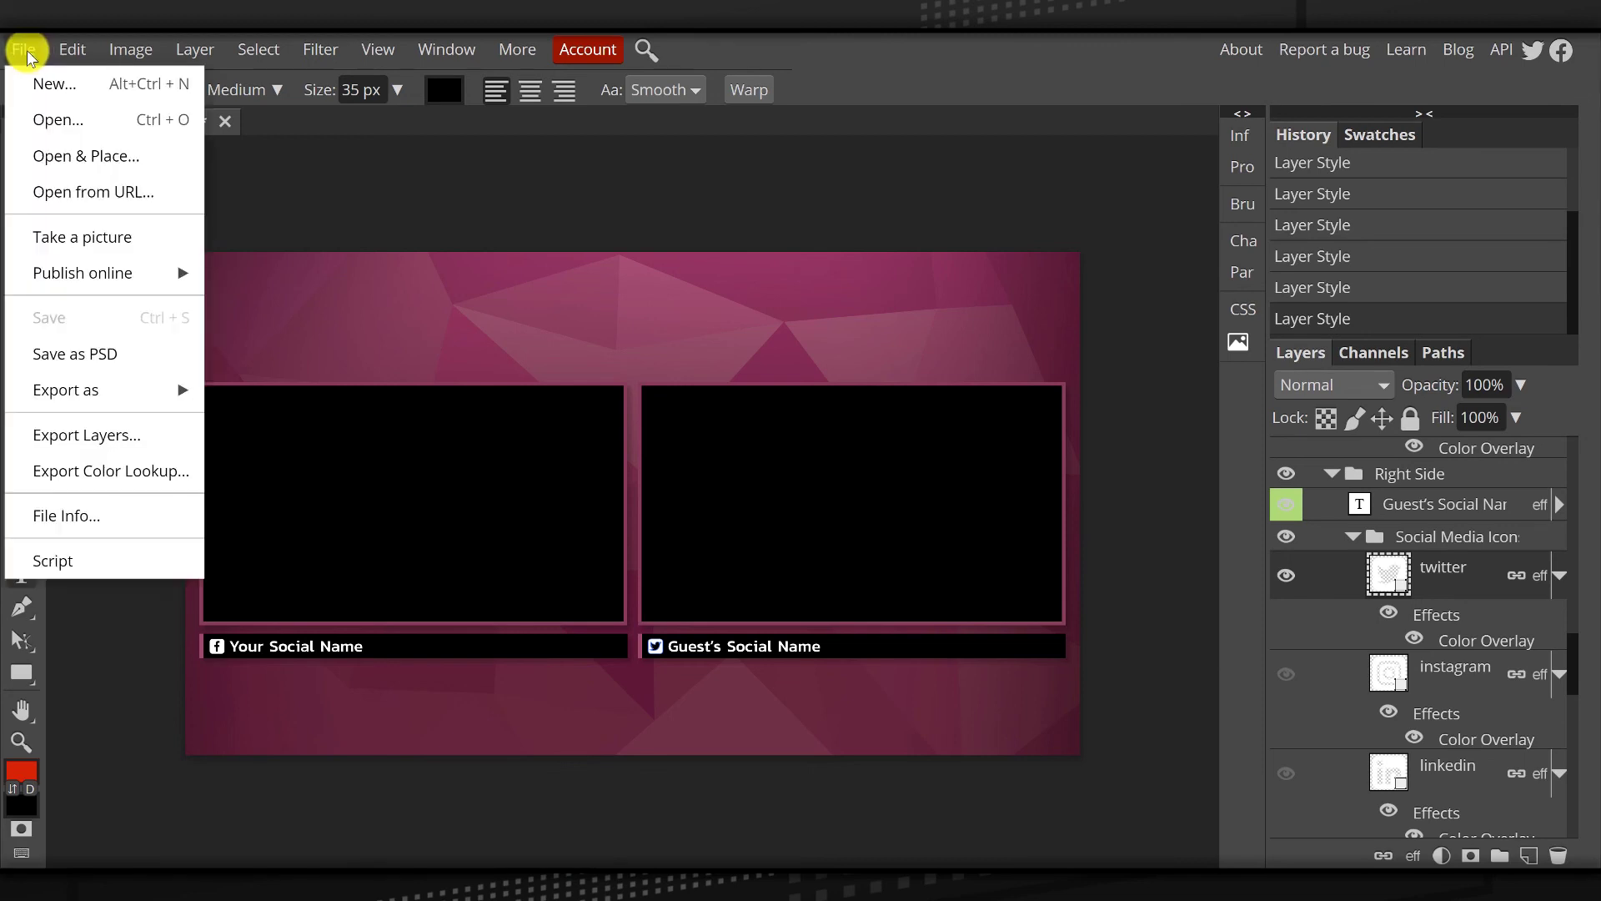
mouse_move(116, 384)
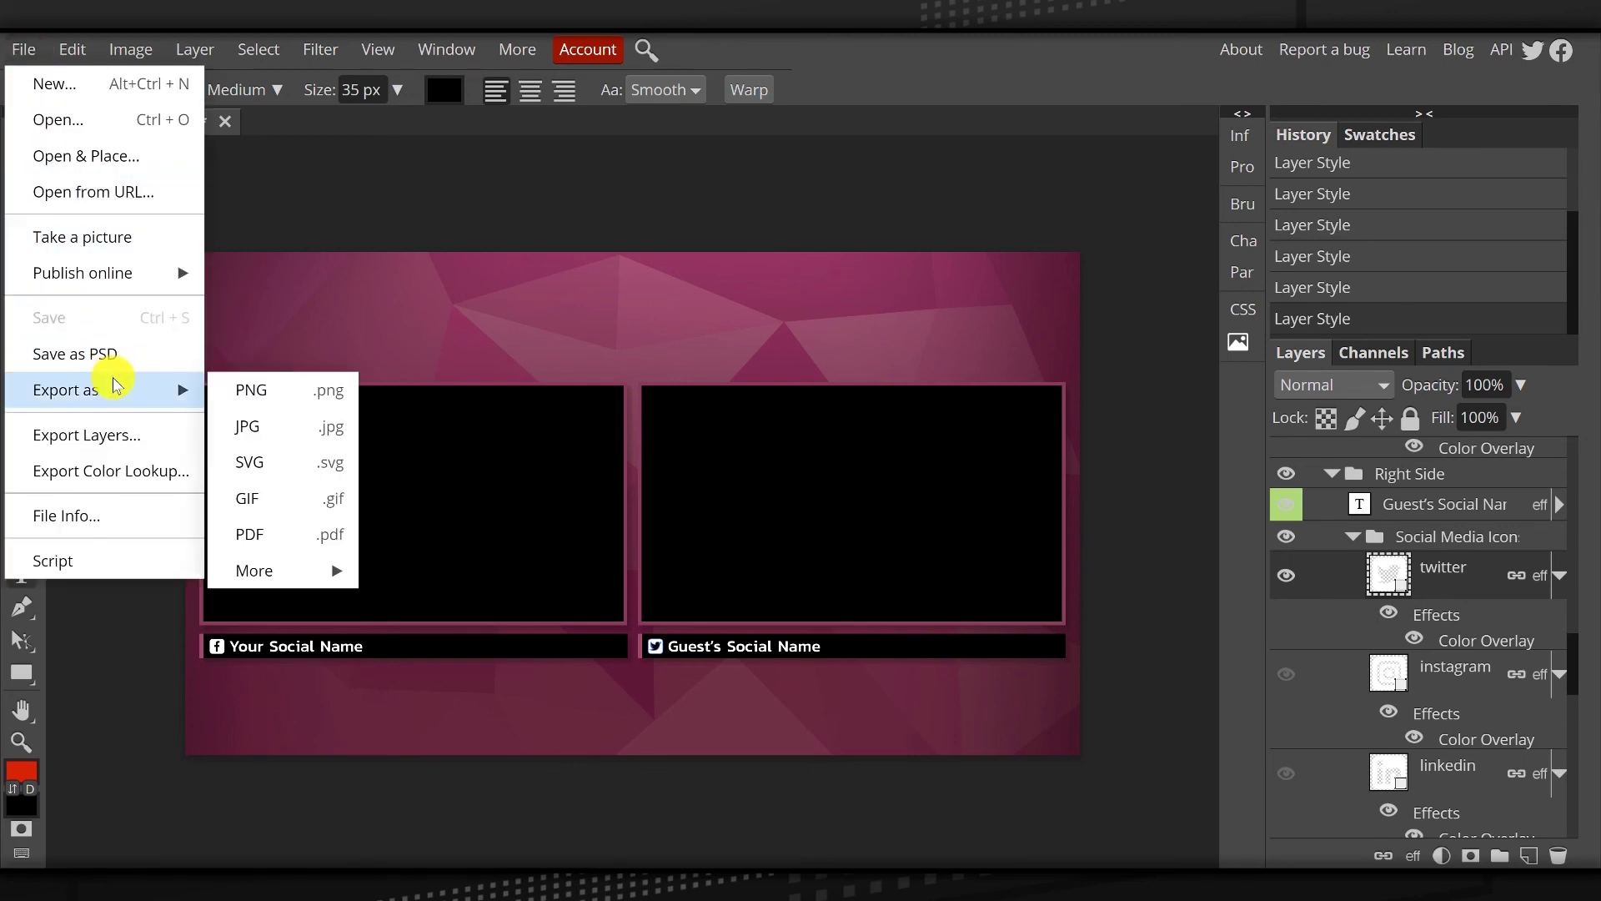
left_click(271, 391)
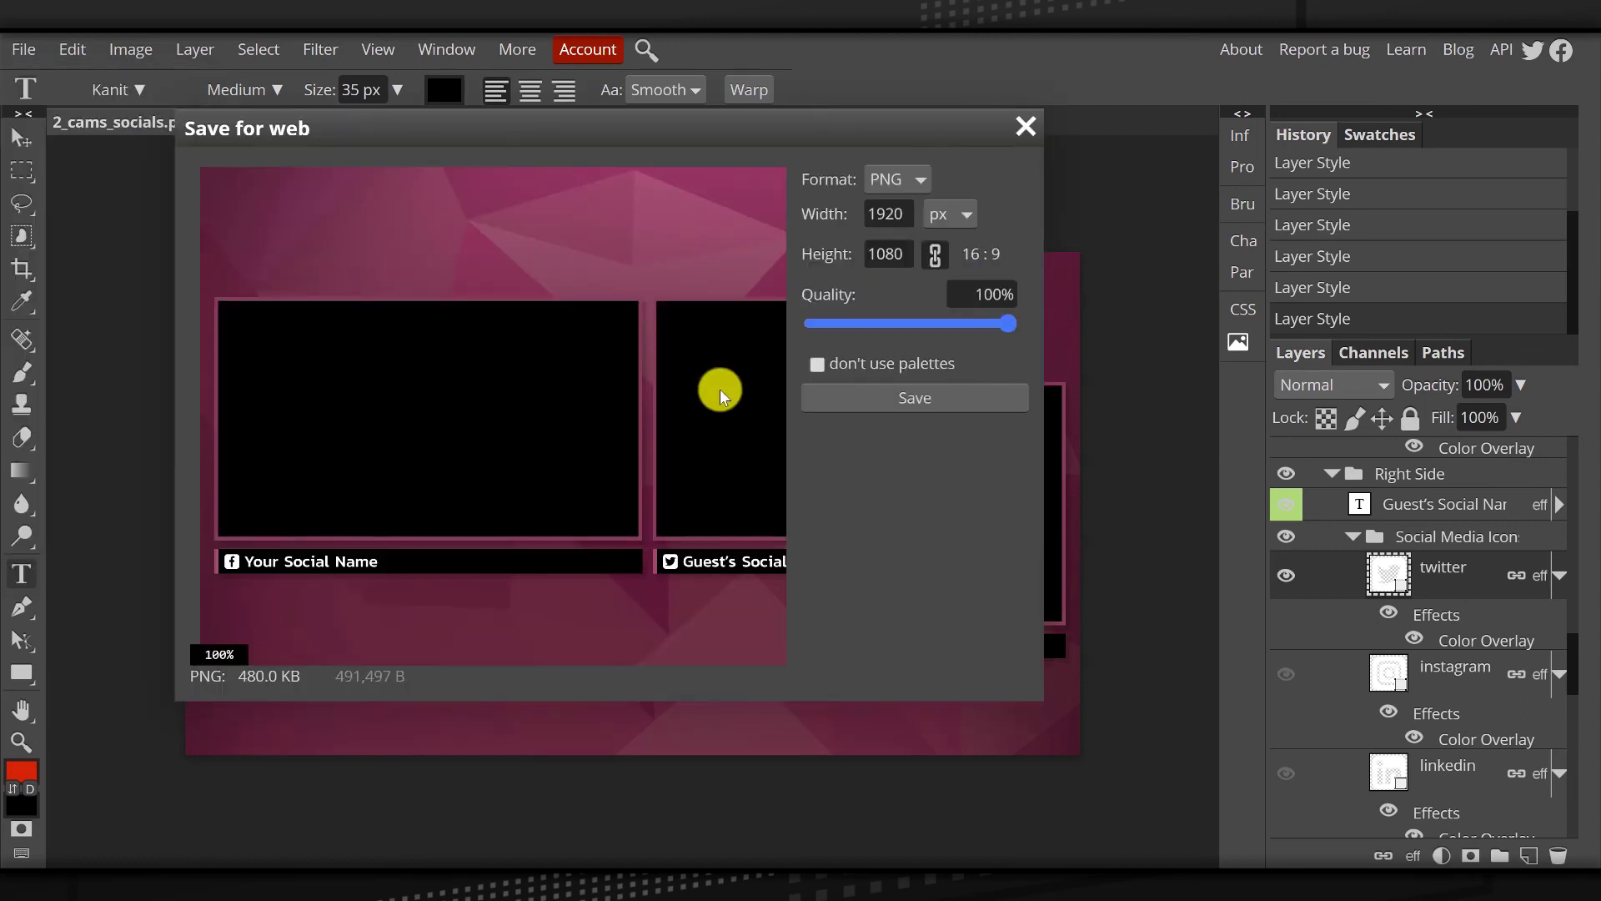
left_click_drag(1000, 326, 1044, 337)
left_click(944, 396)
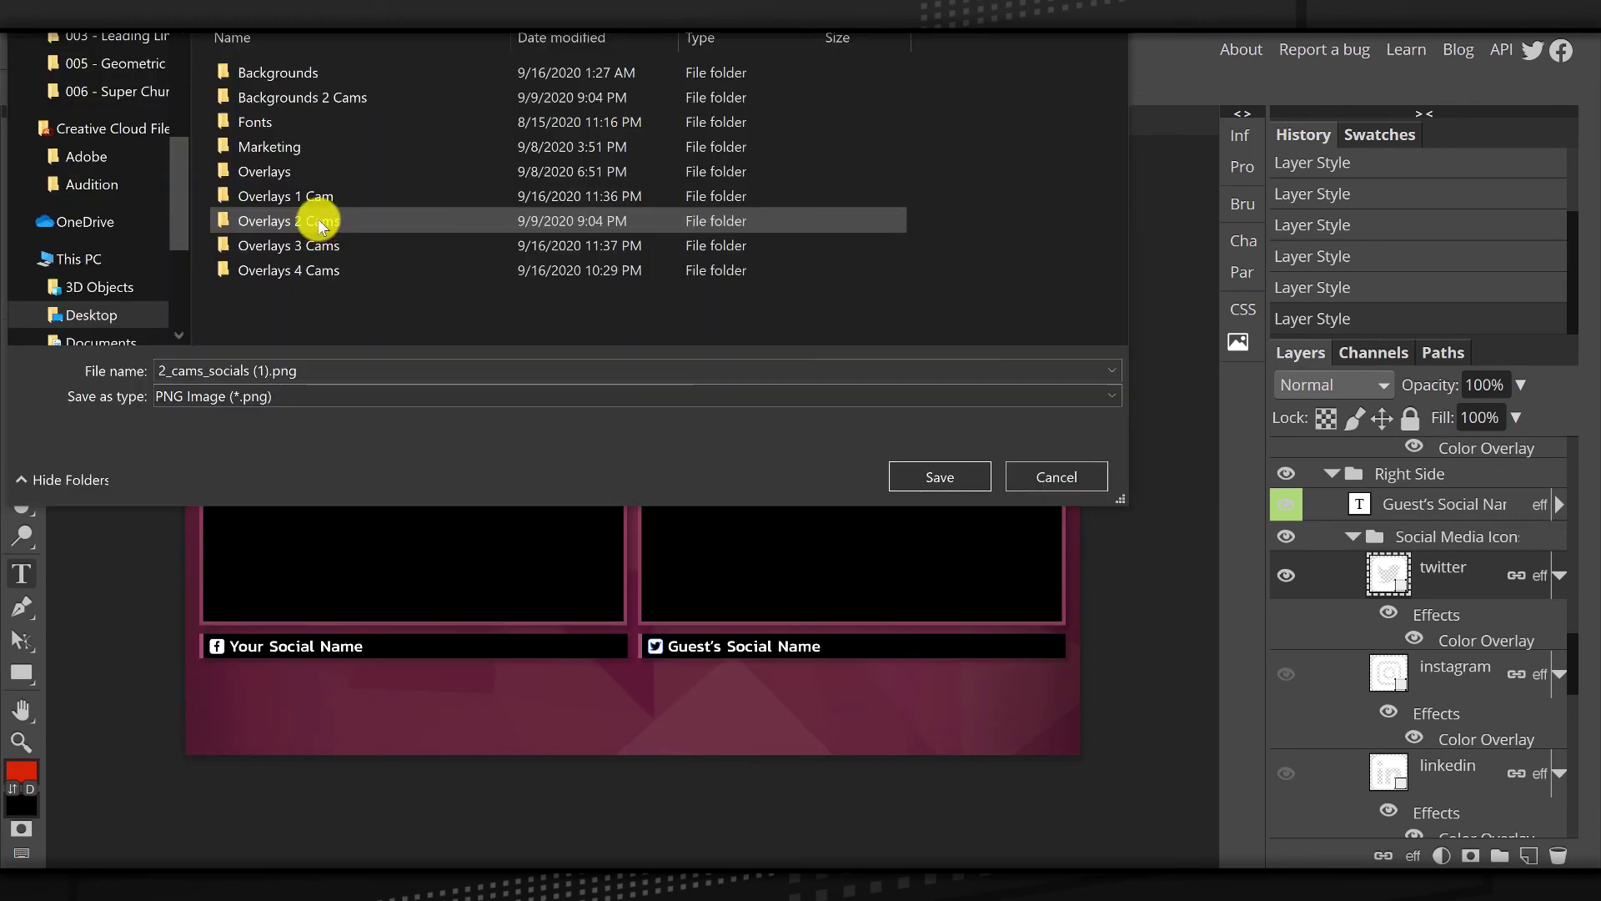
Create a new folder named 'ready' inside the Backgrounds 2 Cams folder.
left_click(348, 97)
double_click(349, 97)
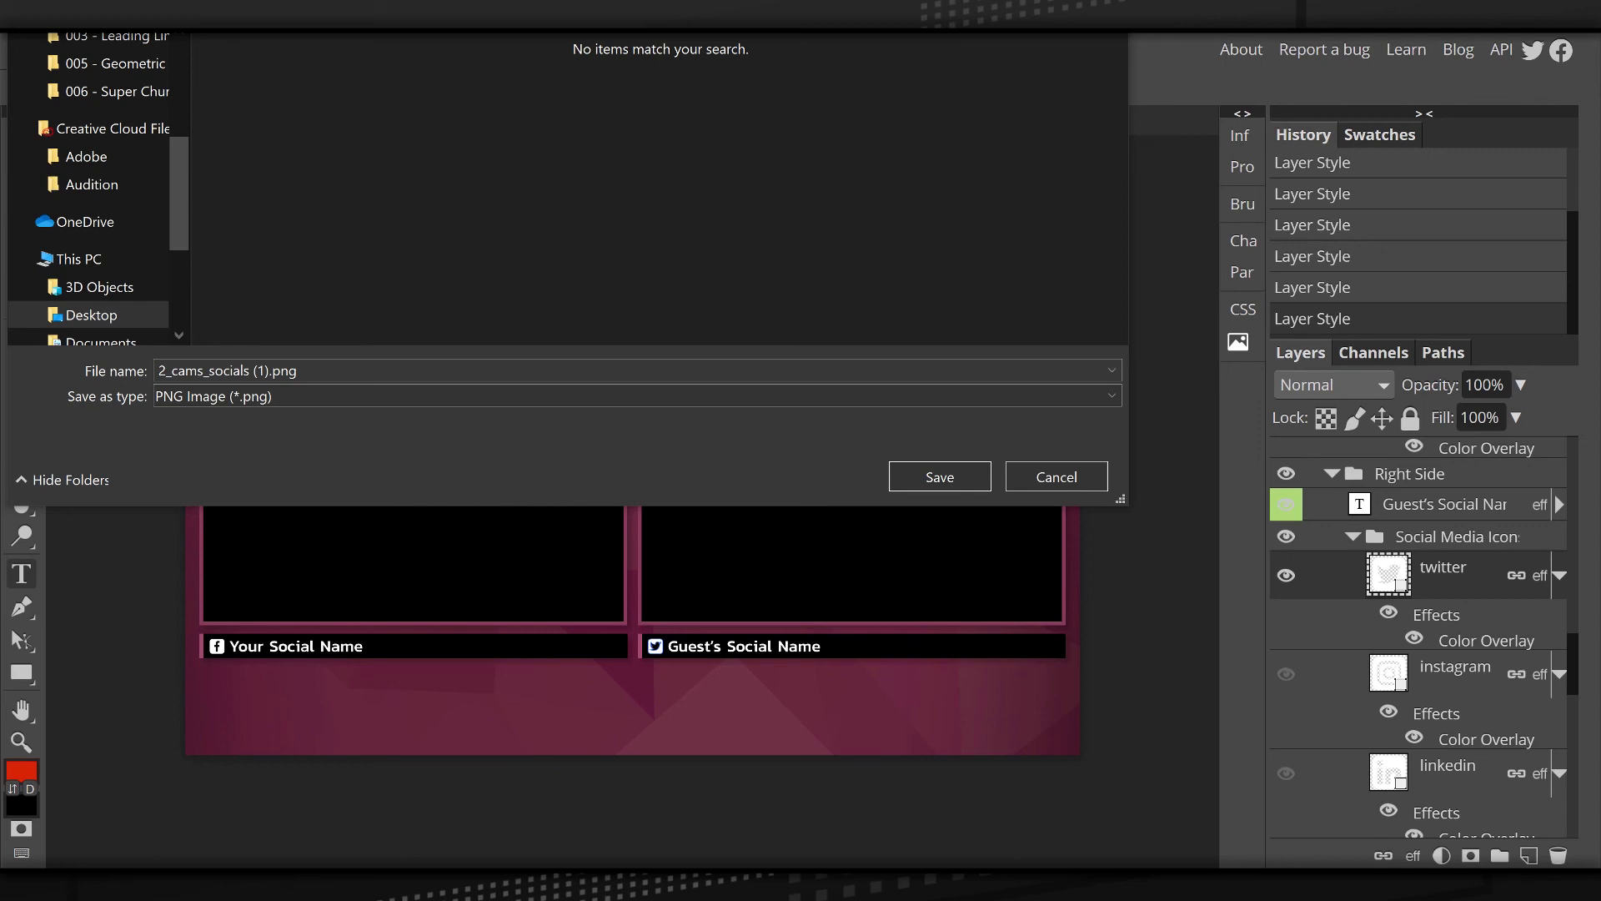
key("ctrl+shift+n")
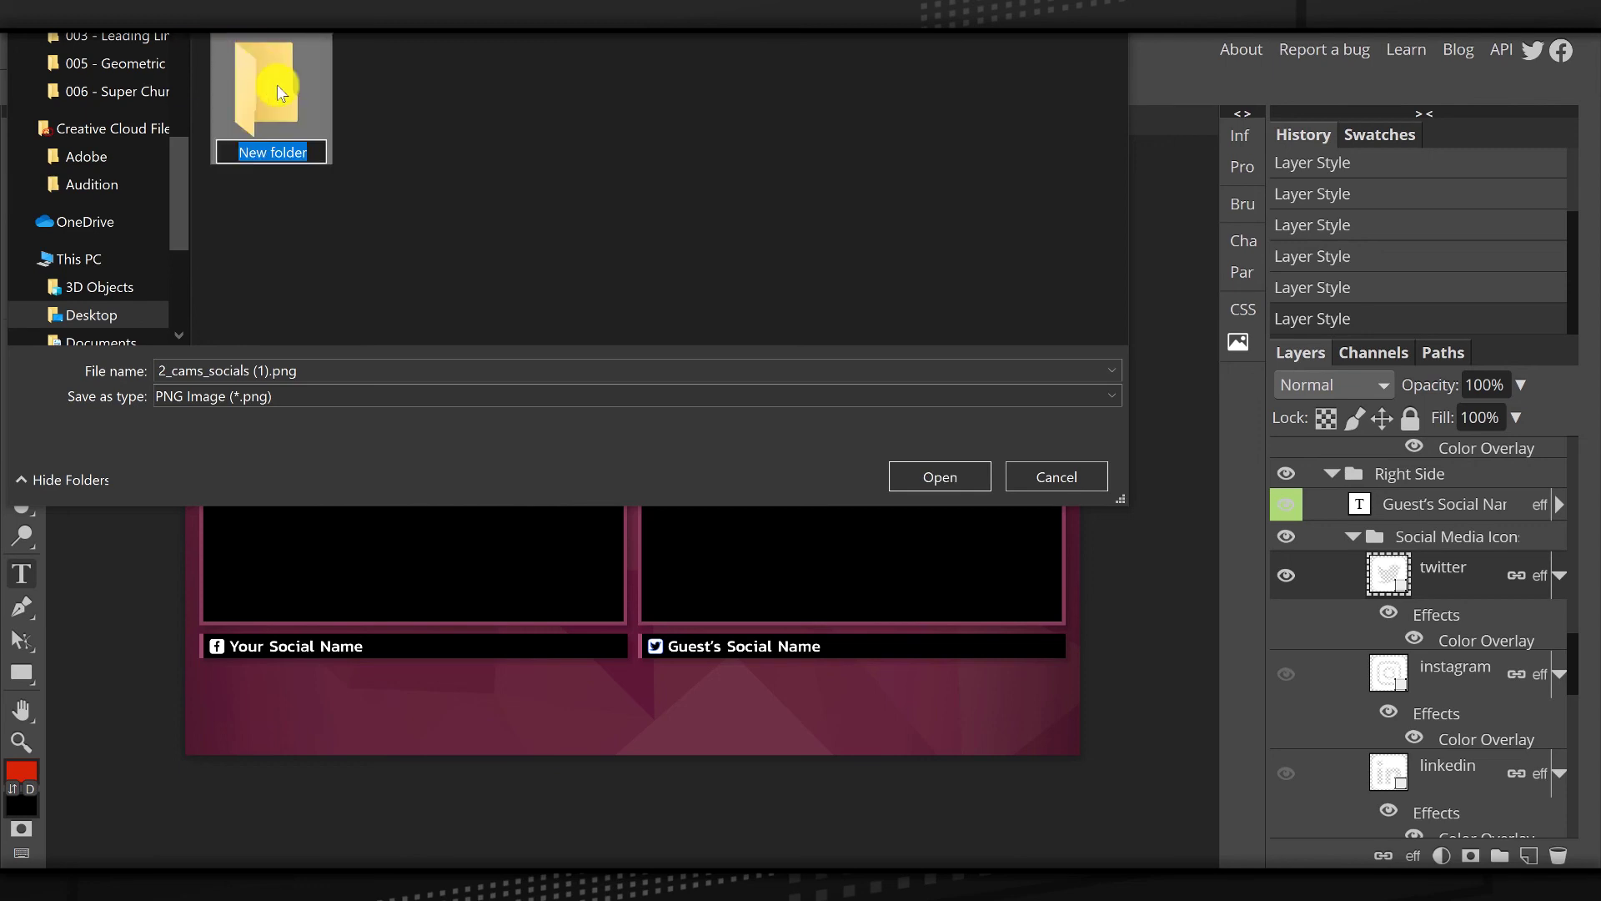
type("ready")
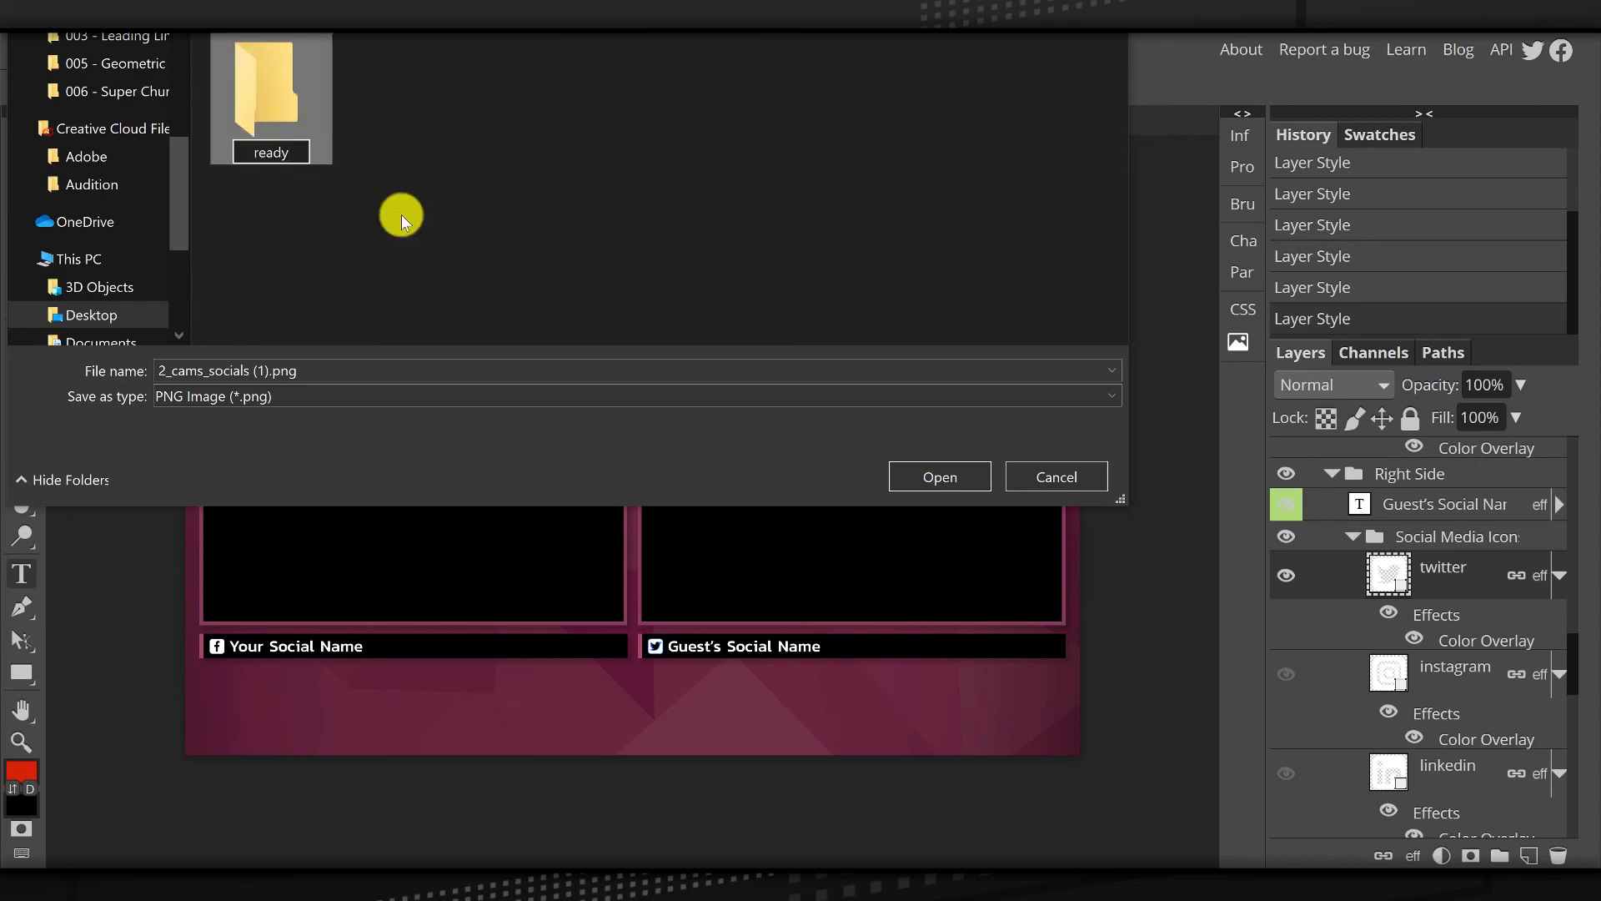
key("Return")
left_click(467, 198)
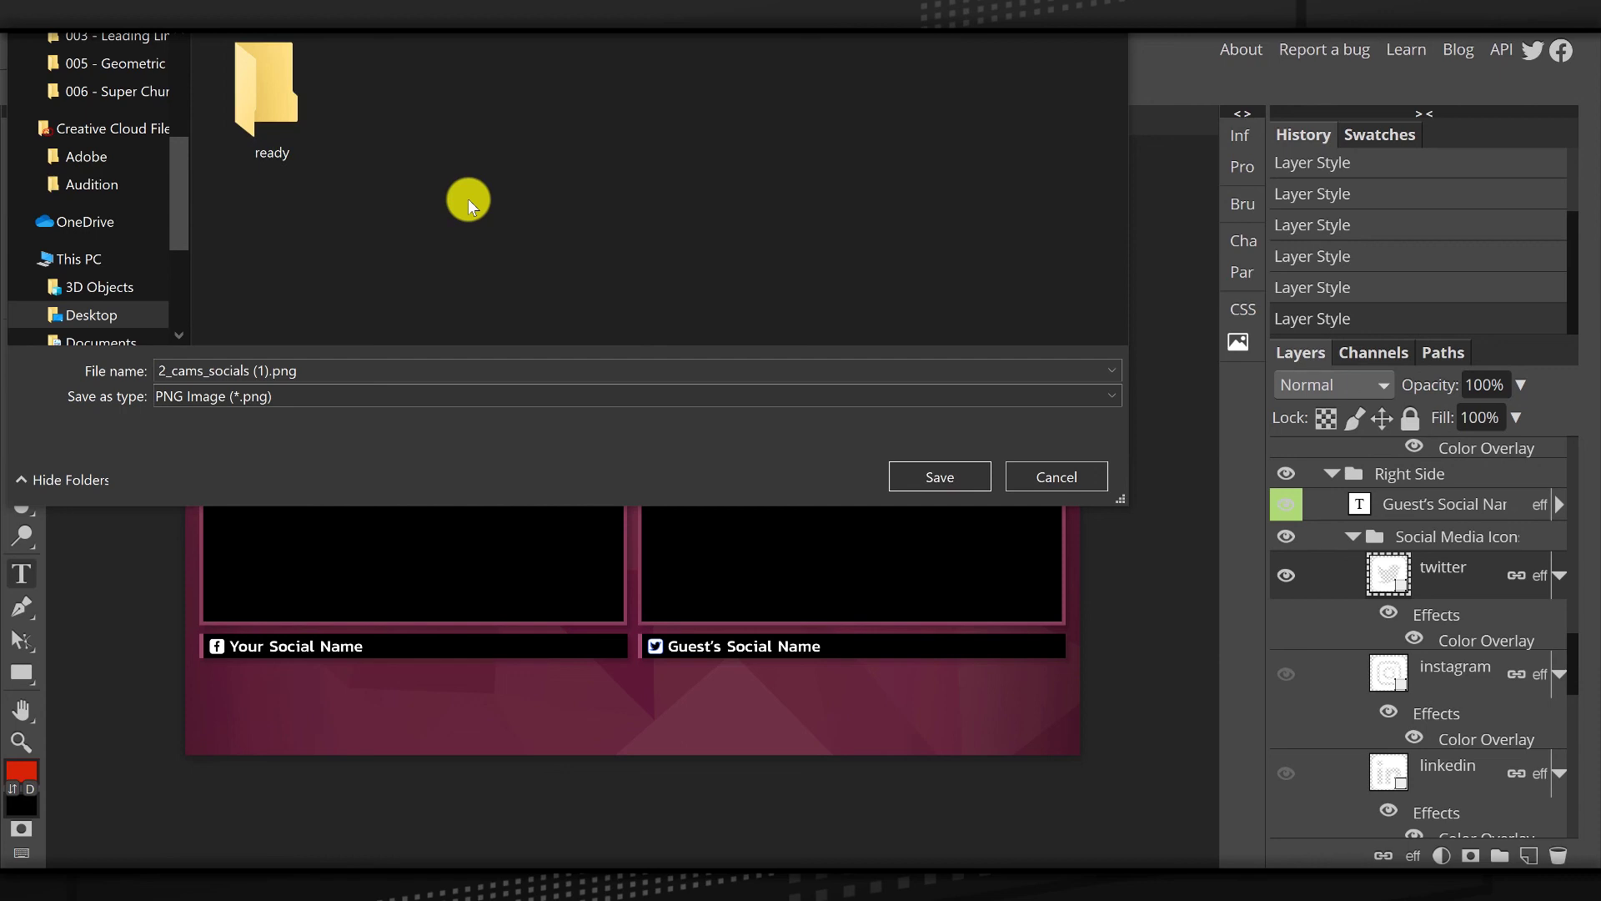
Save the PNG as 2_cams_socials.png in the ready folder, dropping the '(1)'.
double_click(289, 87)
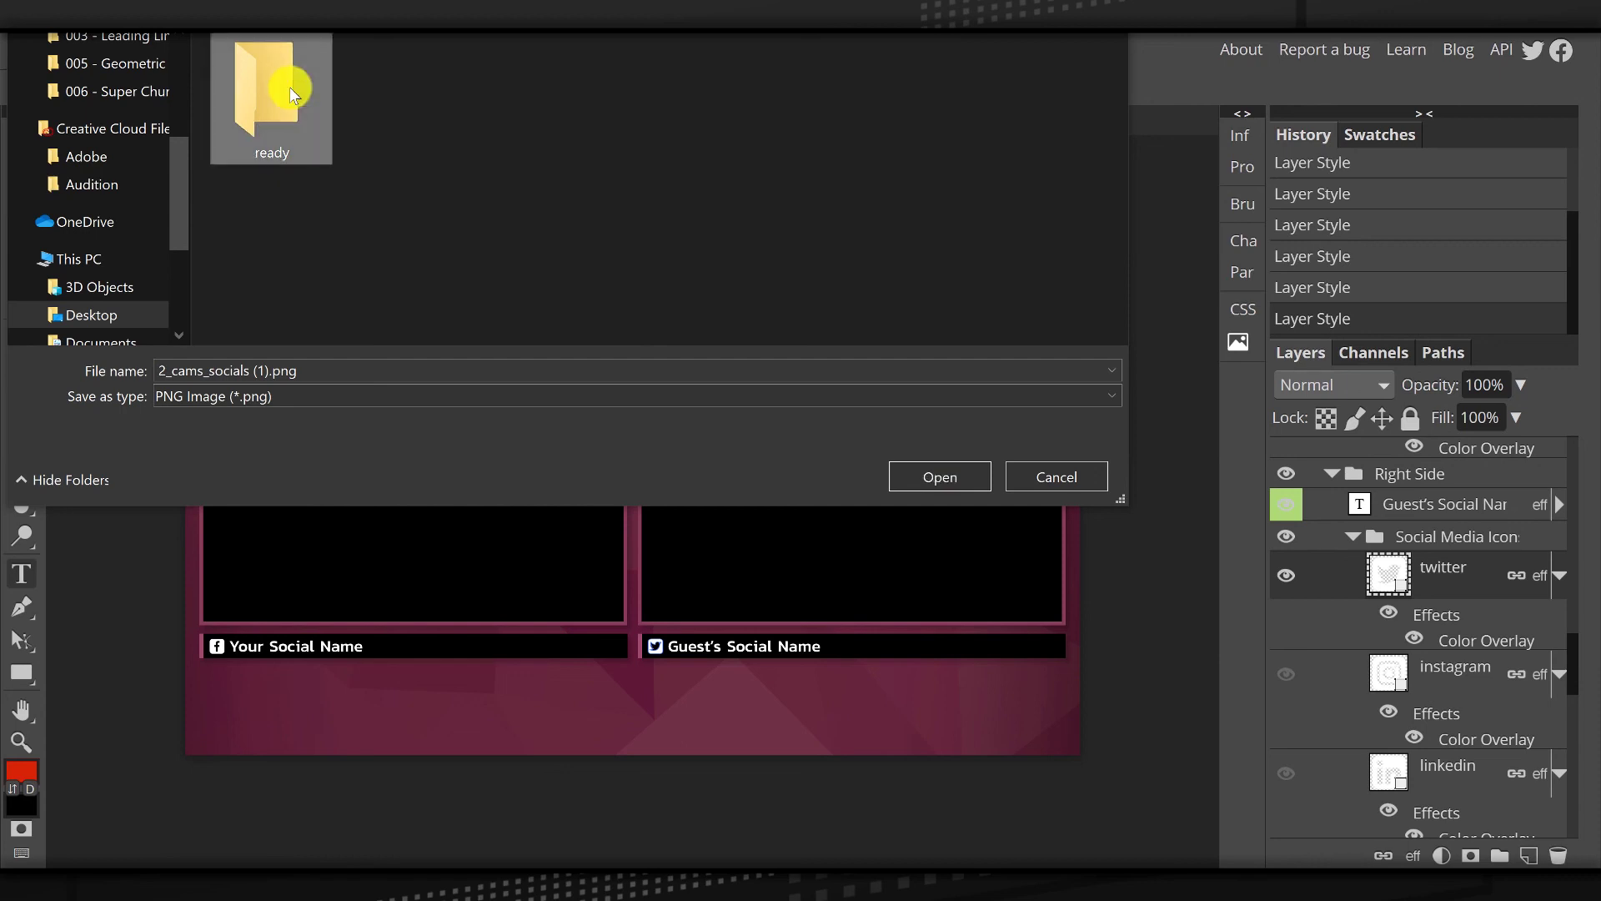
left_click(282, 368)
left_click(270, 369)
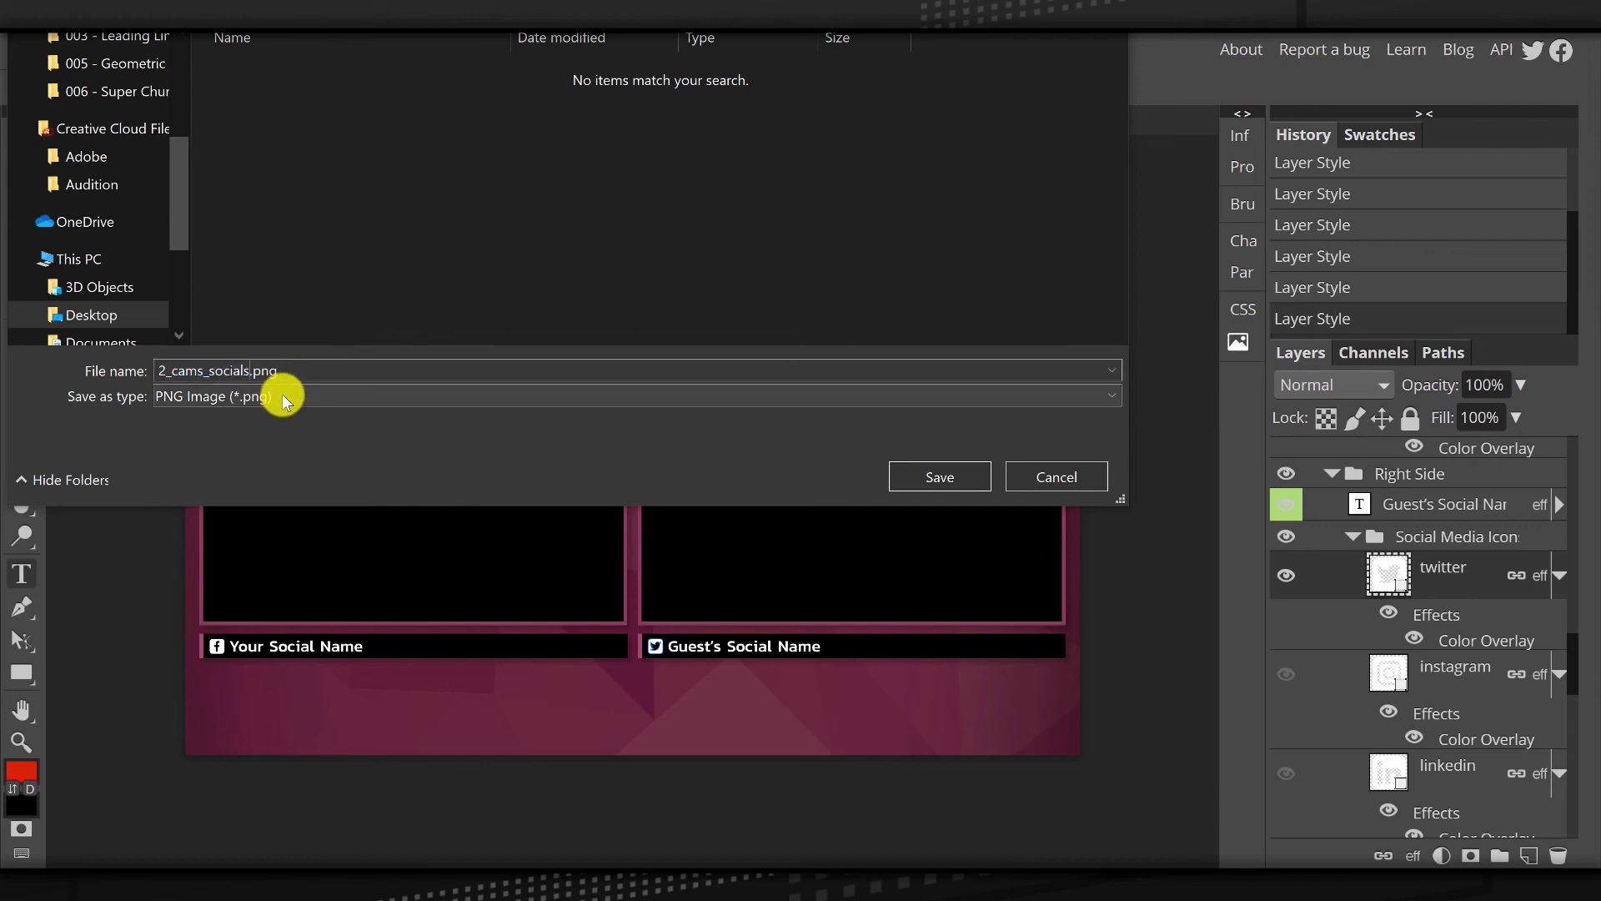
left_click(938, 479)
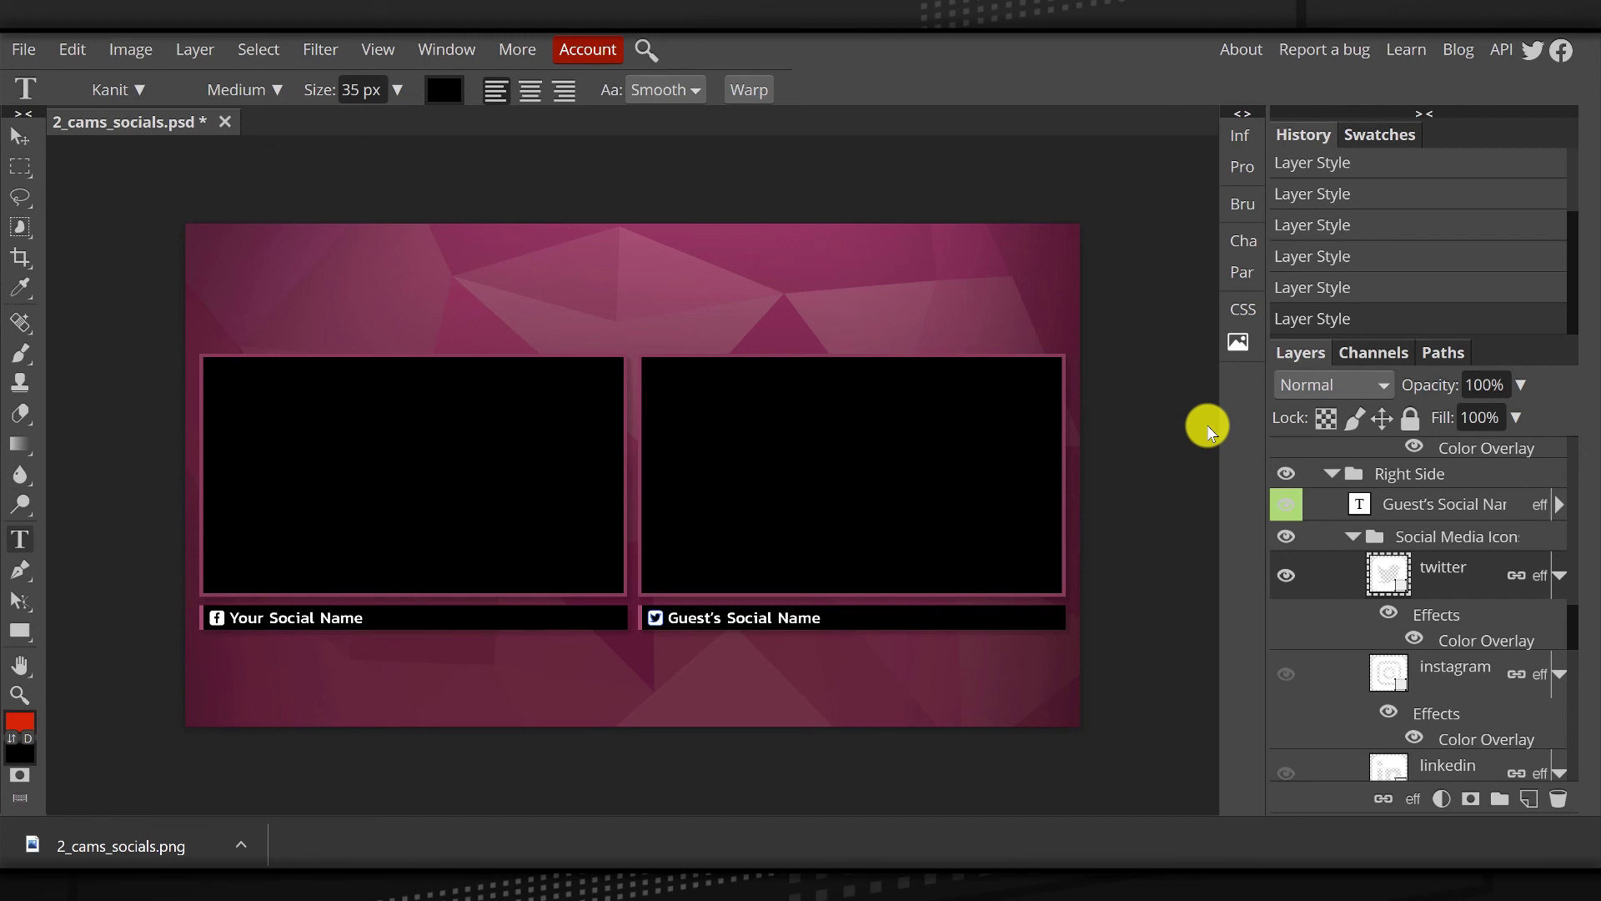
Close the 2_cams_socials.psd document, discarding unsaved changes.
left_click(223, 122)
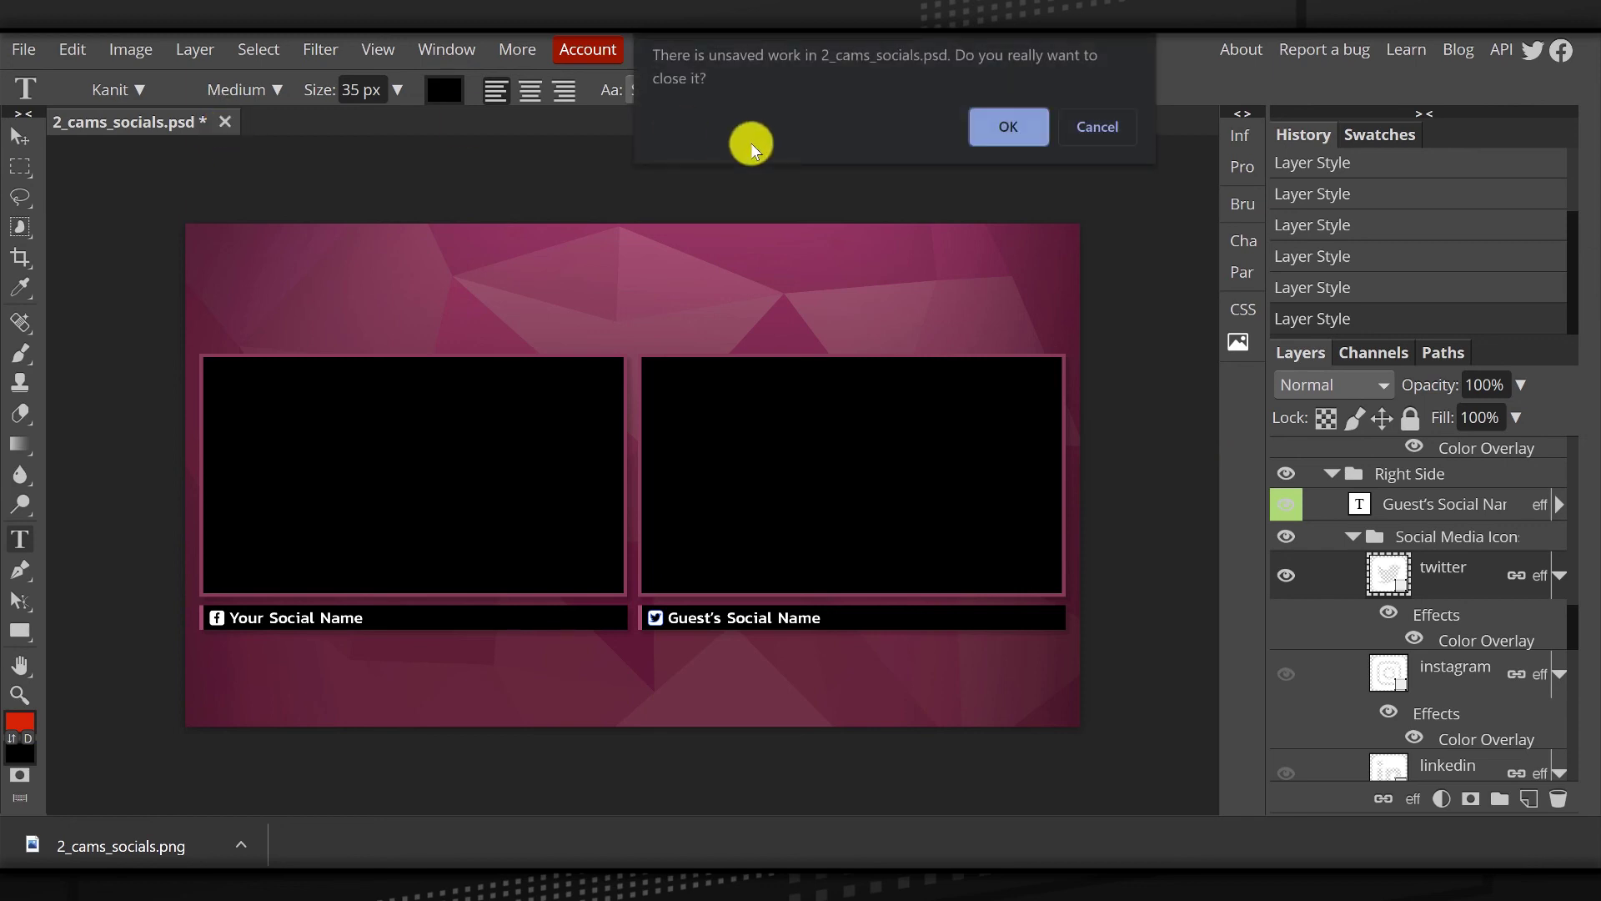
left_click(1006, 127)
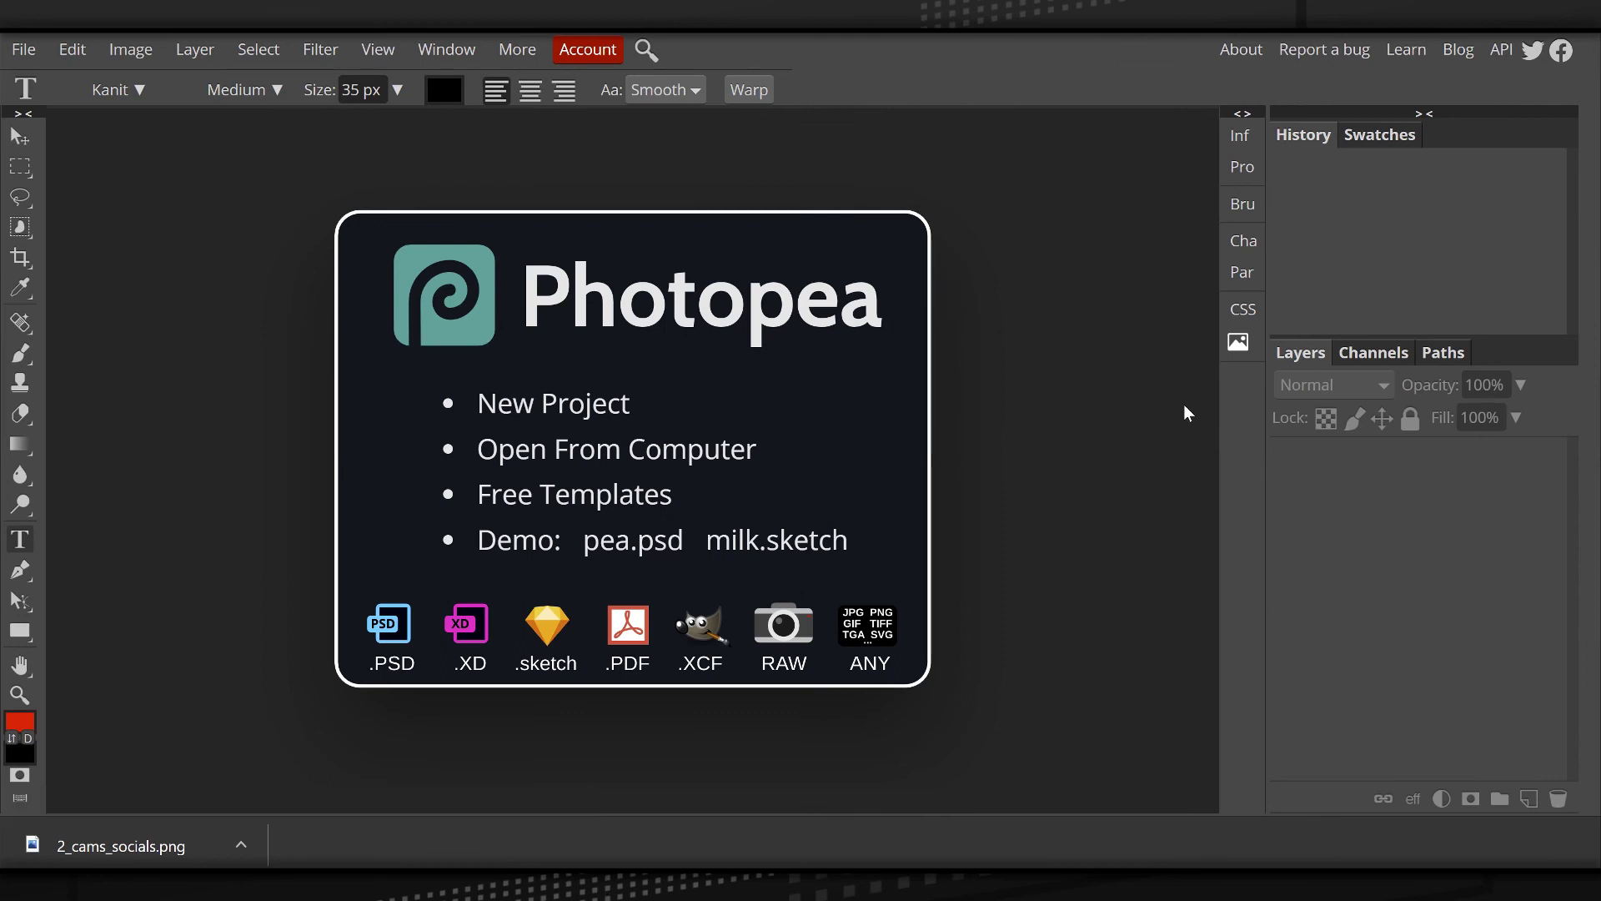